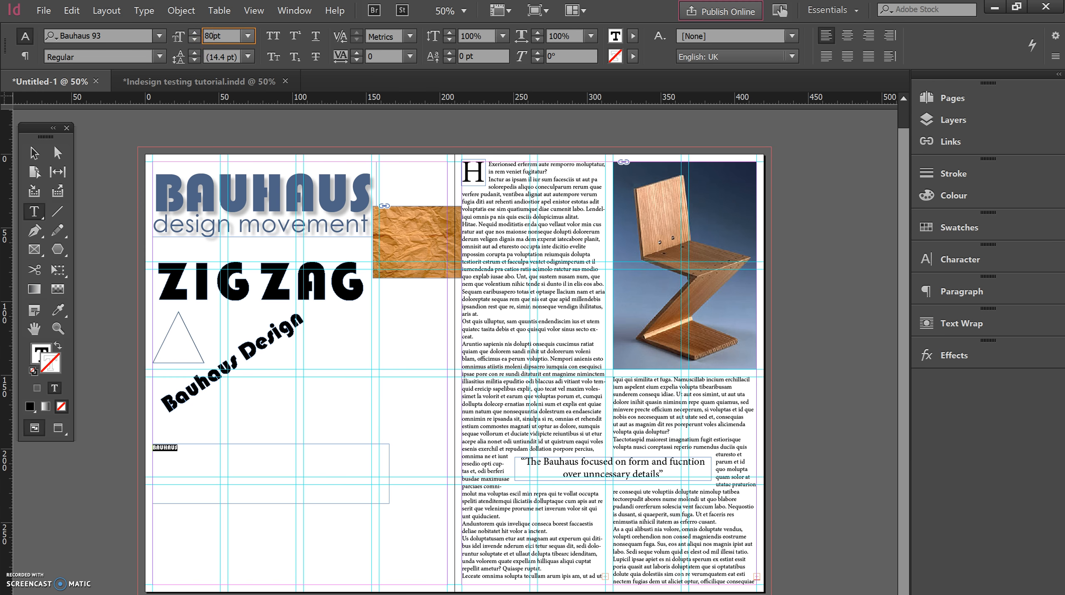
Set the font size of the selected BAUHAUS text in the lower frame to 80 pt.
key("Return")
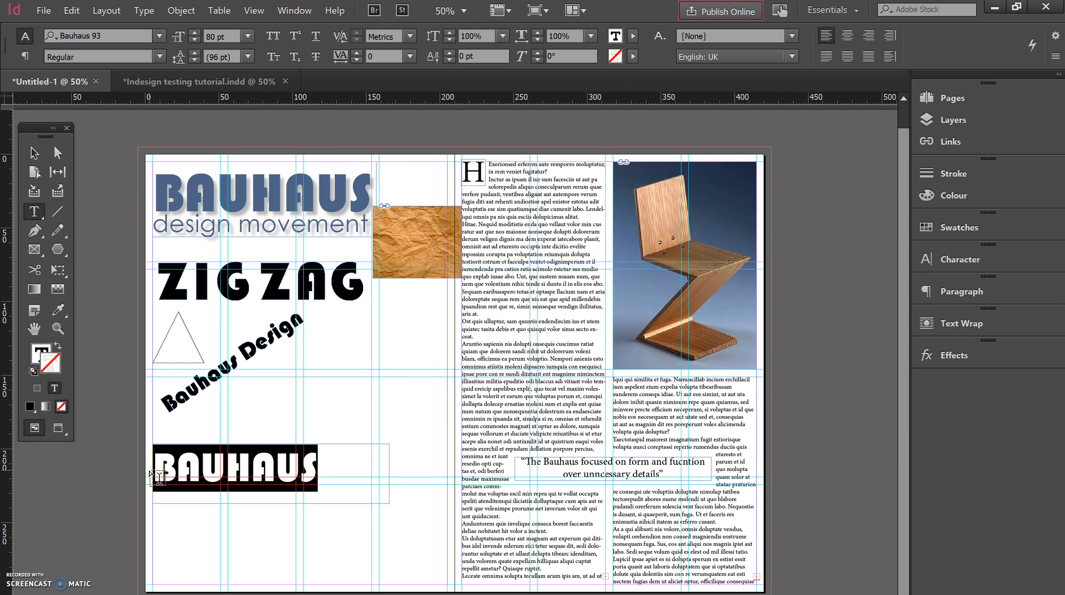
Widen the letter spacing of the lower BAUHAUS text to a tracking of 260.
key("alt+Right")
key("alt+Right")
key("alt+Right")
key("alt+Right")
key("alt+Right")
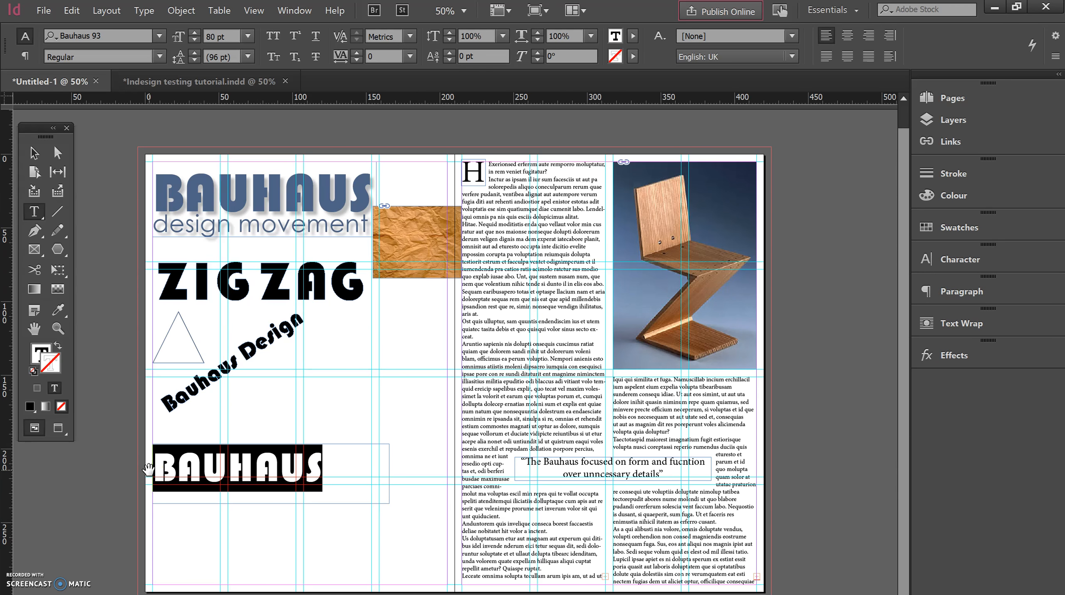
key("alt+Right")
key("alt+Right")
key("alt+Left")
key("alt+Left")
key("alt+Left")
key("alt+Left")
key("alt+Left")
key("alt+Right")
key("alt+Right")
key("alt+Right")
key("alt+Right")
key("alt+Right")
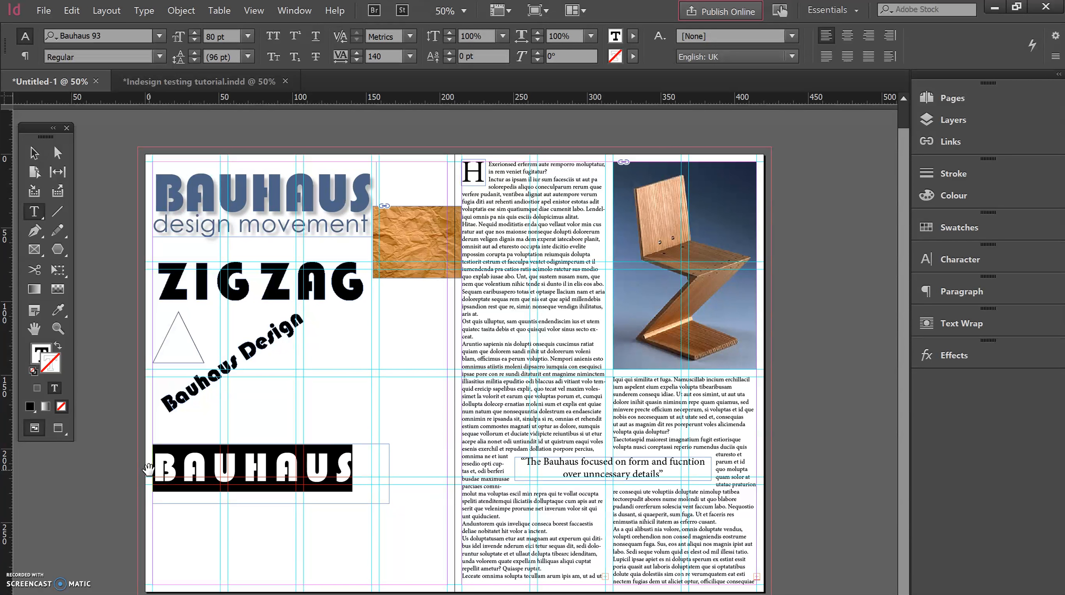
key("alt+Right")
key("alt+Right")
key("alt+Right")
key("alt+Right")
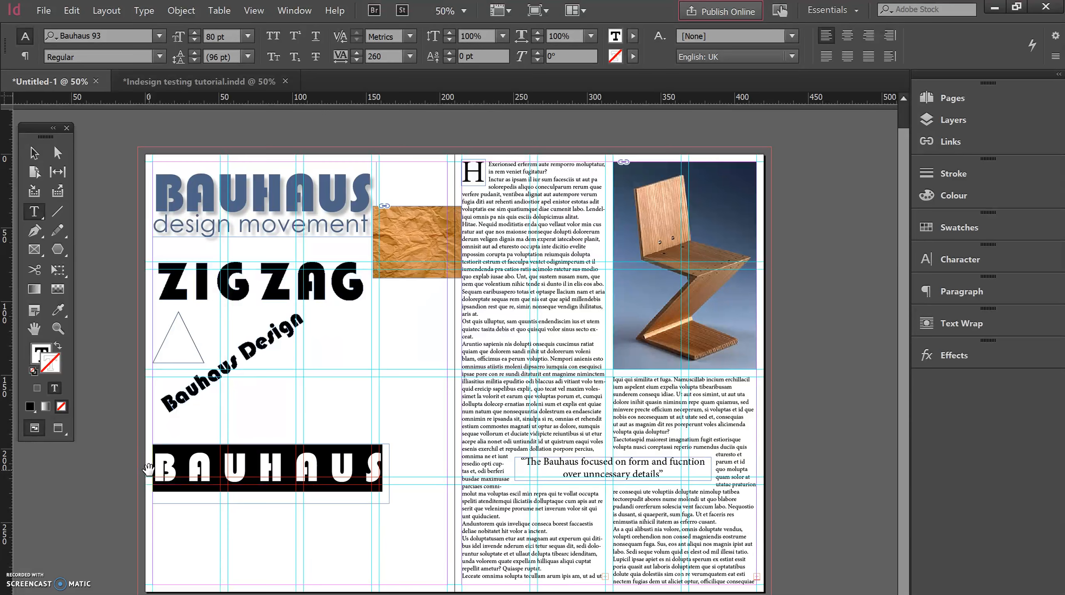
Tighten the lower BAUHAUS text until its letters overlap, at a tracking of -240.
key("alt+Left")
key("alt+Left")
key("alt+Left")
key("alt+Left")
key("alt+Left")
key("alt+Left")
key("alt+Left")
key("alt+Left")
key("alt+Left")
key("alt+Left")
key("alt+Left")
key("alt+Left")
key("alt+Left")
key("alt+Left")
key("alt+Left")
key("alt+Left")
key("alt+Left")
key("alt+Left")
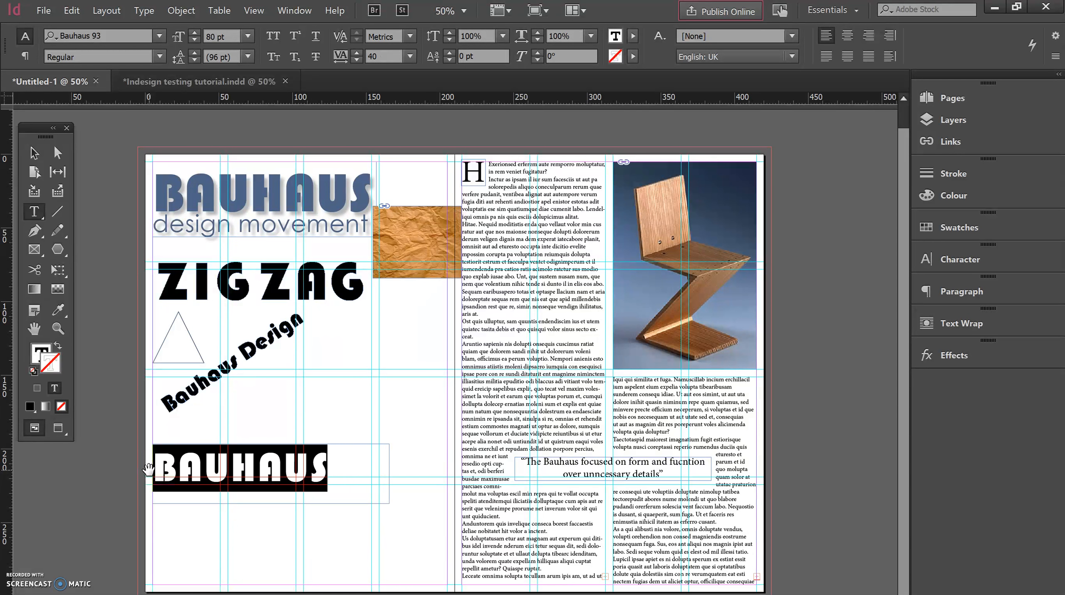
key("alt+Left")
key("alt+Left")
key("alt+Left")
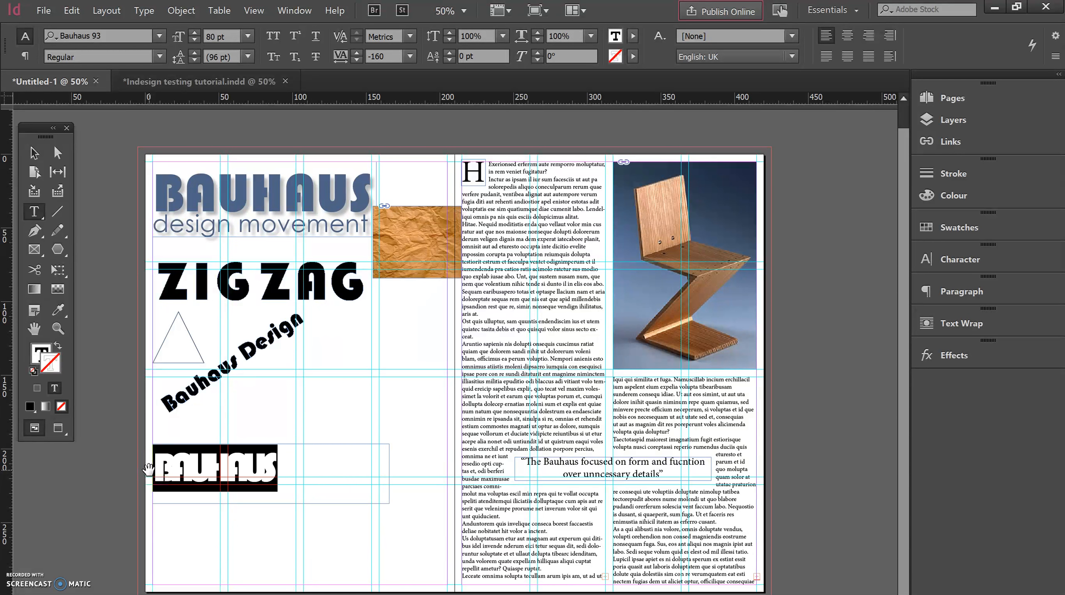
key("alt+Left")
key("alt+Left")
key("alt+Left")
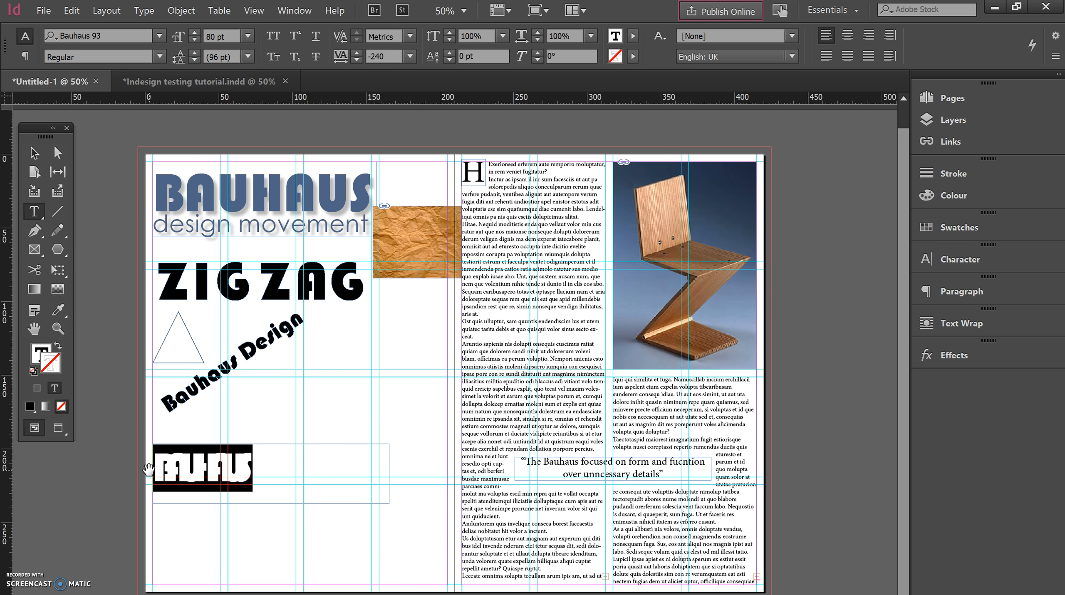
Loosen the lower BAUHAUS text to a tracking of 20.
key("alt+Right")
key("alt+Right")
key("alt+Right")
key("alt+Right")
key("alt+Right")
key("alt+Right")
key("alt+Right")
key("alt+Right")
key("alt+Right")
key("alt+Right")
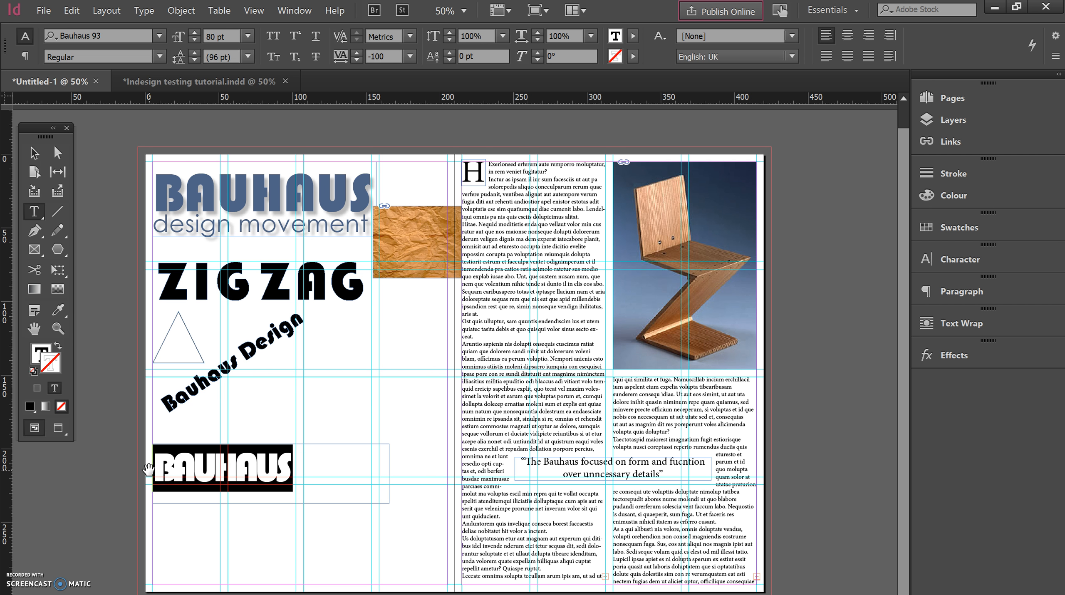
key("alt+Right")
key("alt+Right")
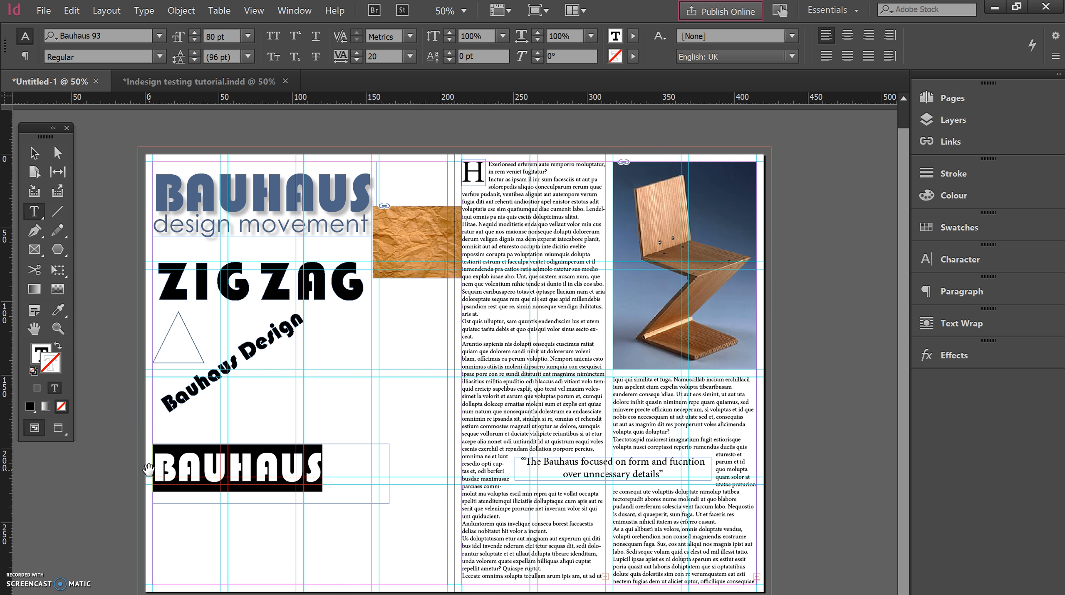
Extend the lower BAUHAUS text frame downward to a height of about 74.75 mm.
left_click(34, 153)
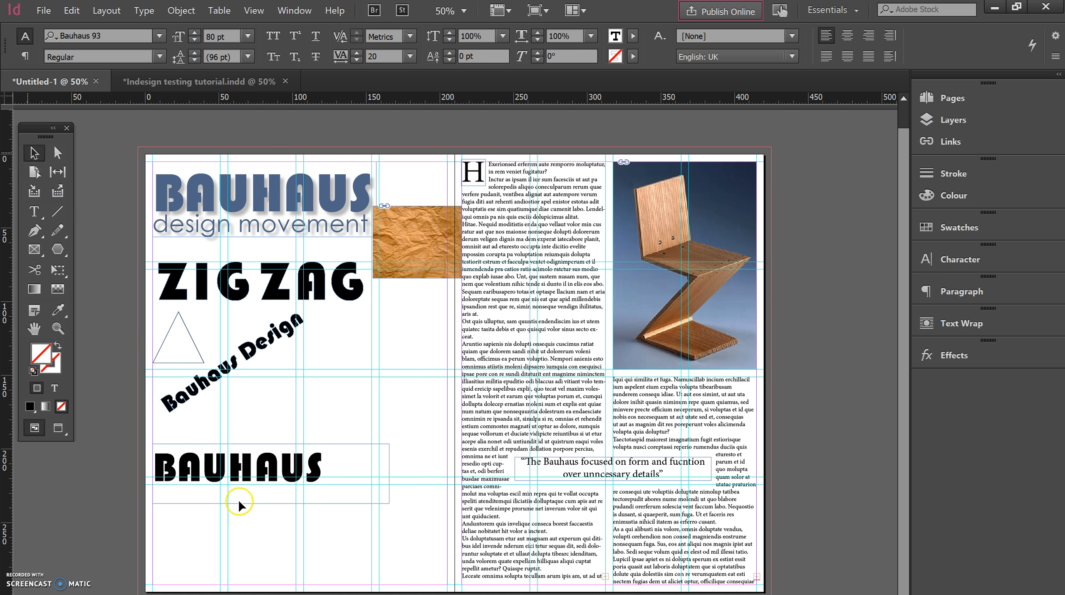
left_click(259, 505)
left_click_drag(273, 500, 272, 549)
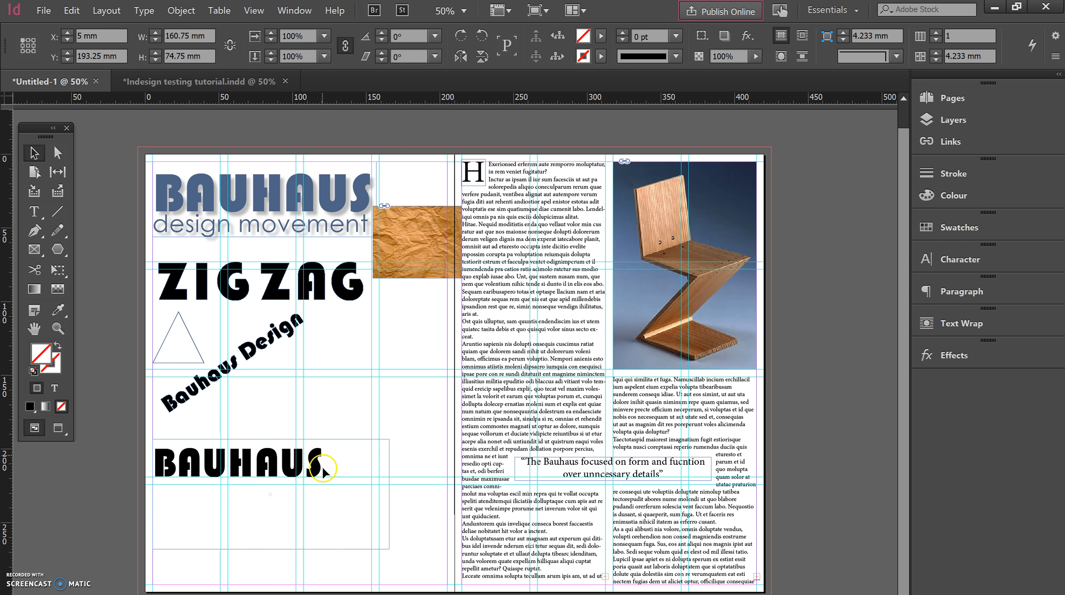
Add the line "design movement" beneath the lower BAUHAUS text and widen its frame well into the facing page.
double_click(324, 467)
key("Return")
type("D")
key("BackSpace")
type("design move")
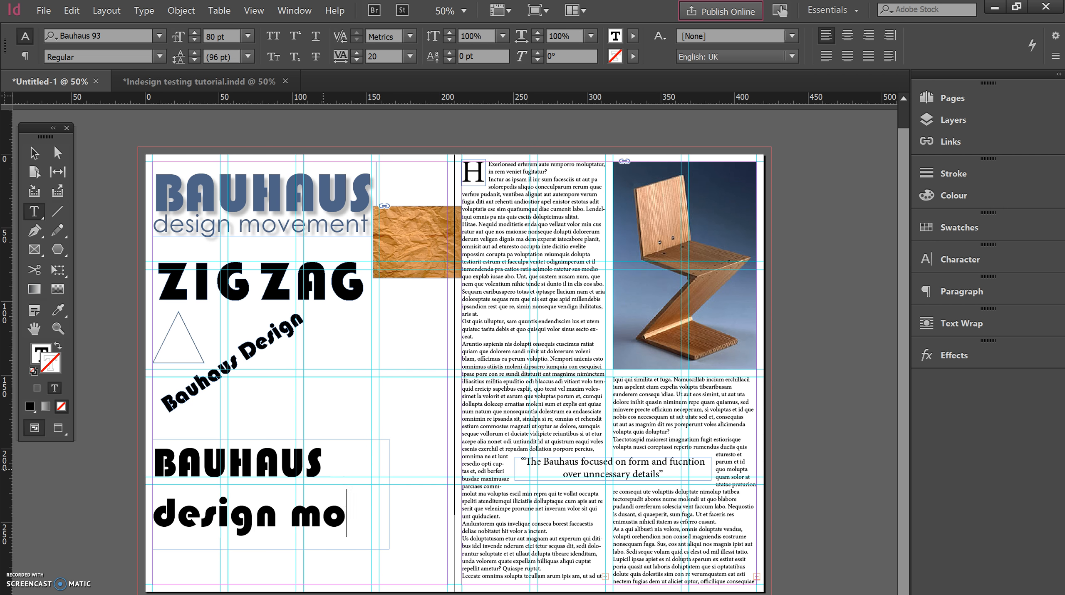
key("BackSpace")
key("BackSpace")
key("BackSpace")
key("BackSpace")
key("BackSpace")
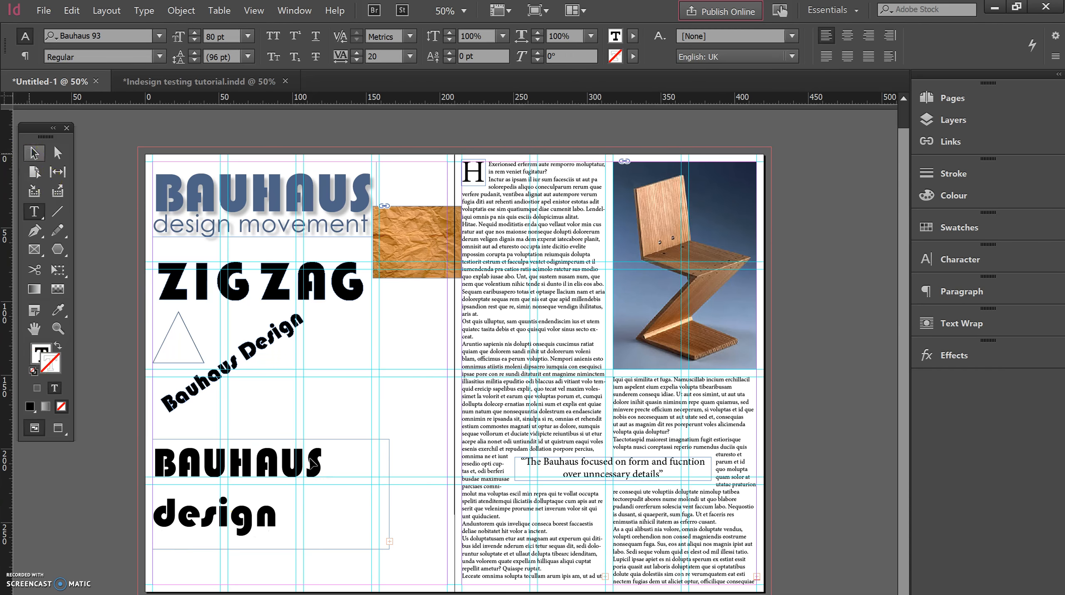
left_click(34, 154)
left_click_drag(400, 496, 731, 527)
Set the font size of the new "design movement" line to 40 pt.
double_click(427, 523)
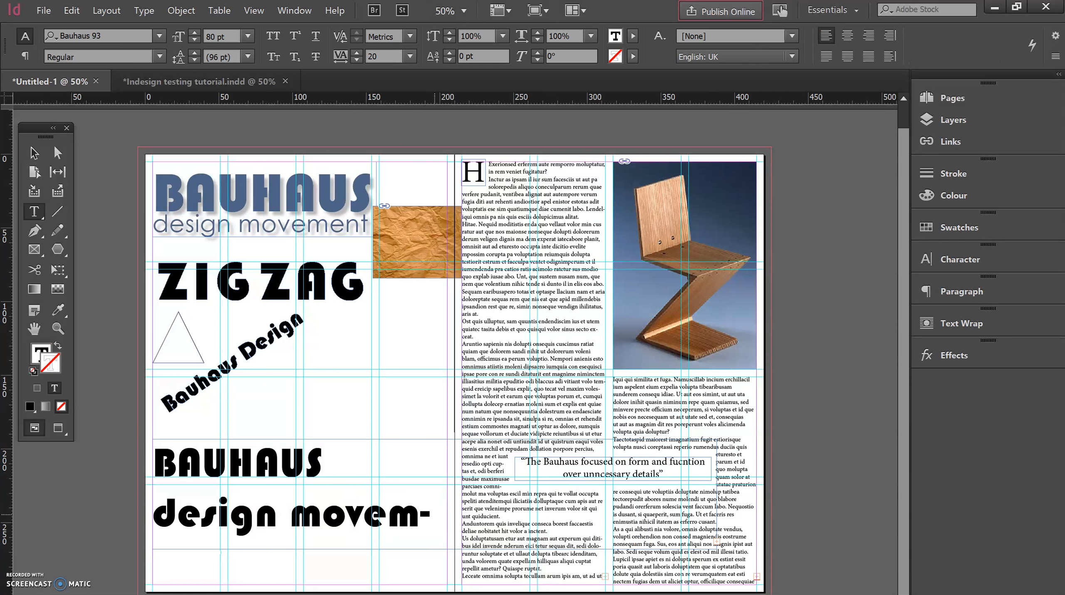
left_click_drag(483, 521, 151, 517)
left_click_drag(216, 36, 195, 35)
type("40")
key("Return")
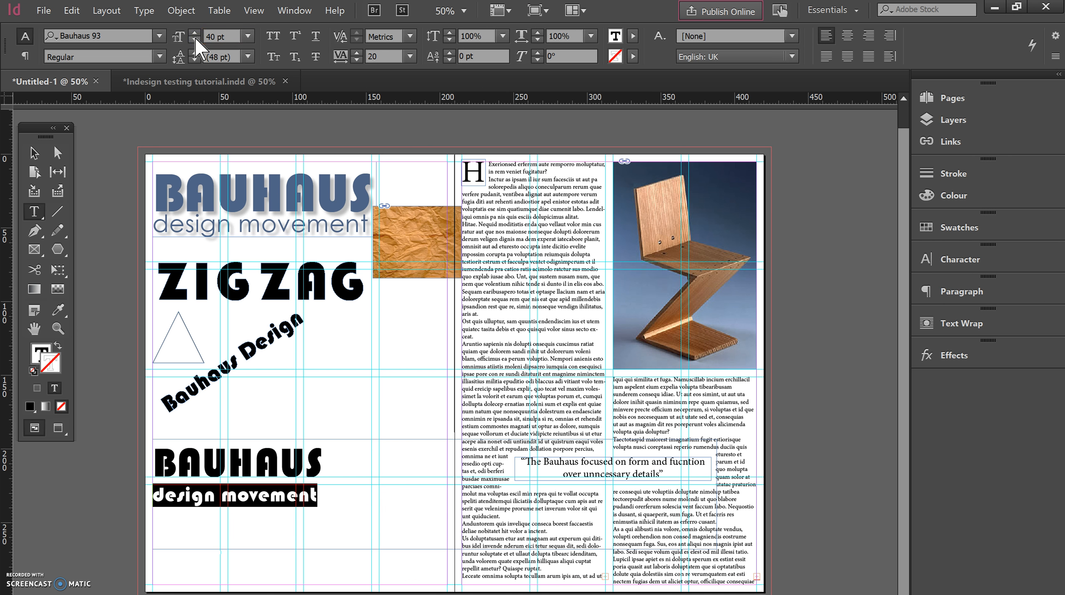
Change the font of the new "design movement" line to Century Gothic Regular.
left_click(134, 38)
type("den")
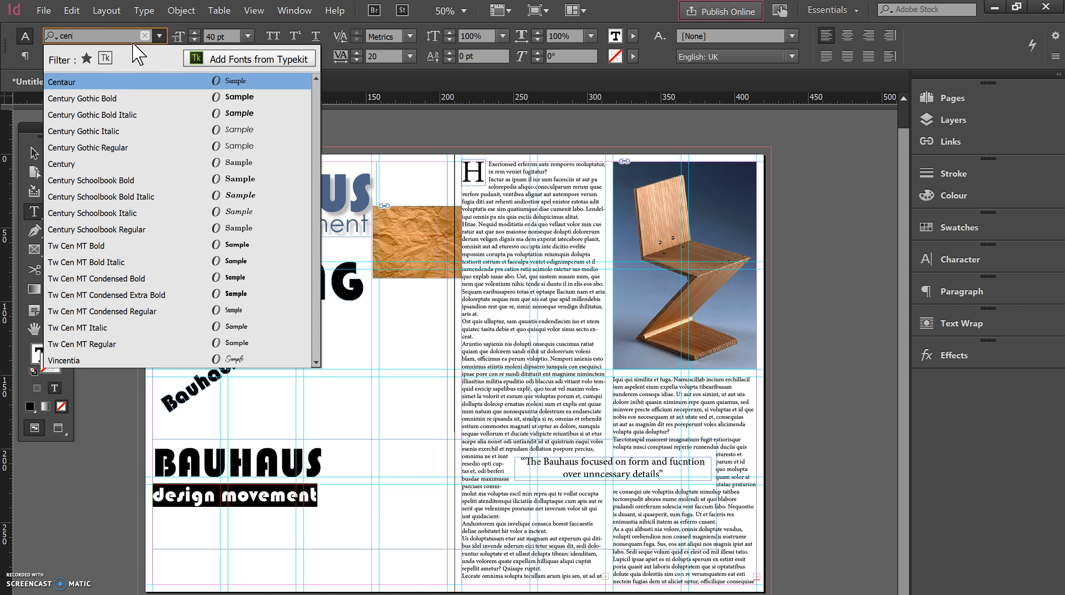
key("Down")
key("Down")
key("Down")
key("Down")
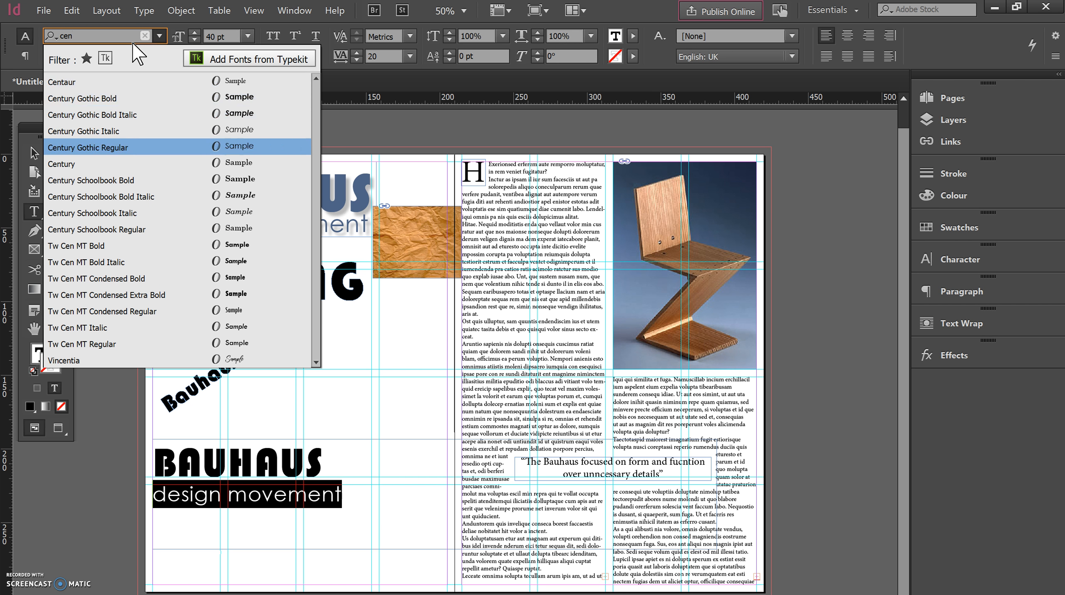
key("Return")
Even out the widths of the two lower title lines with a tracking of -40 on "design movement" and 40 on BAUHAUS.
left_click(329, 491)
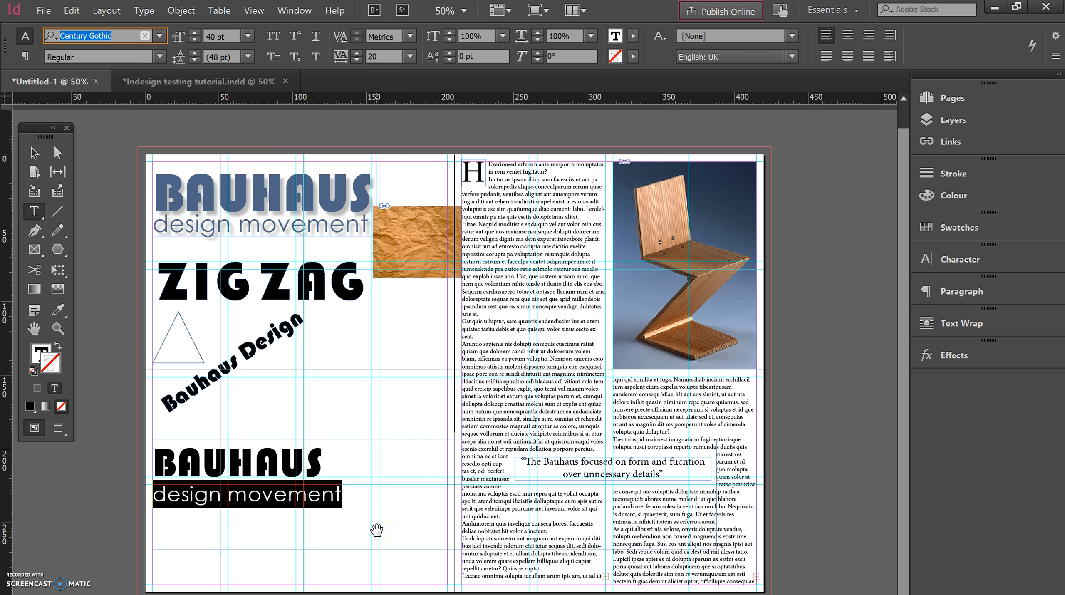
left_click_drag(346, 500, 142, 499)
key("alt+Left")
key("alt+Left")
key("alt+Left")
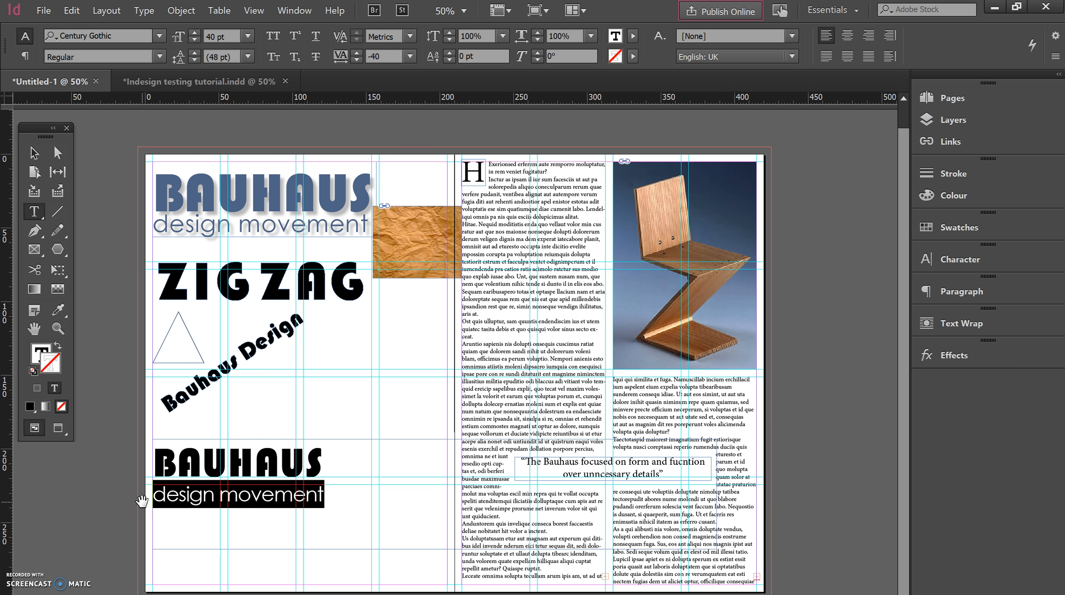
key("alt+Left")
key("alt+Right")
left_click_drag(319, 466, 163, 475)
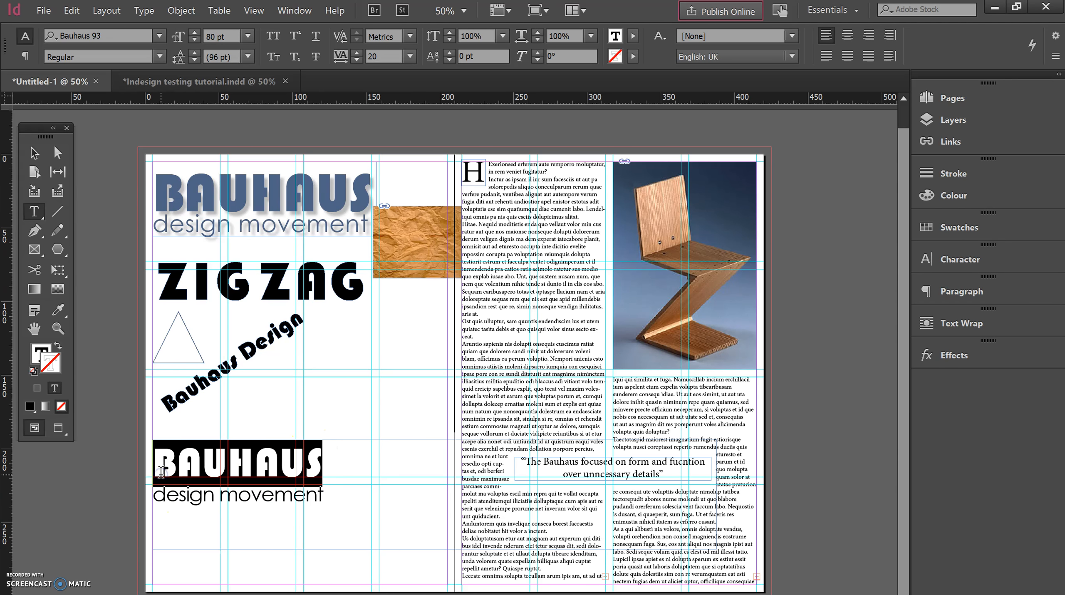
key("alt+Right")
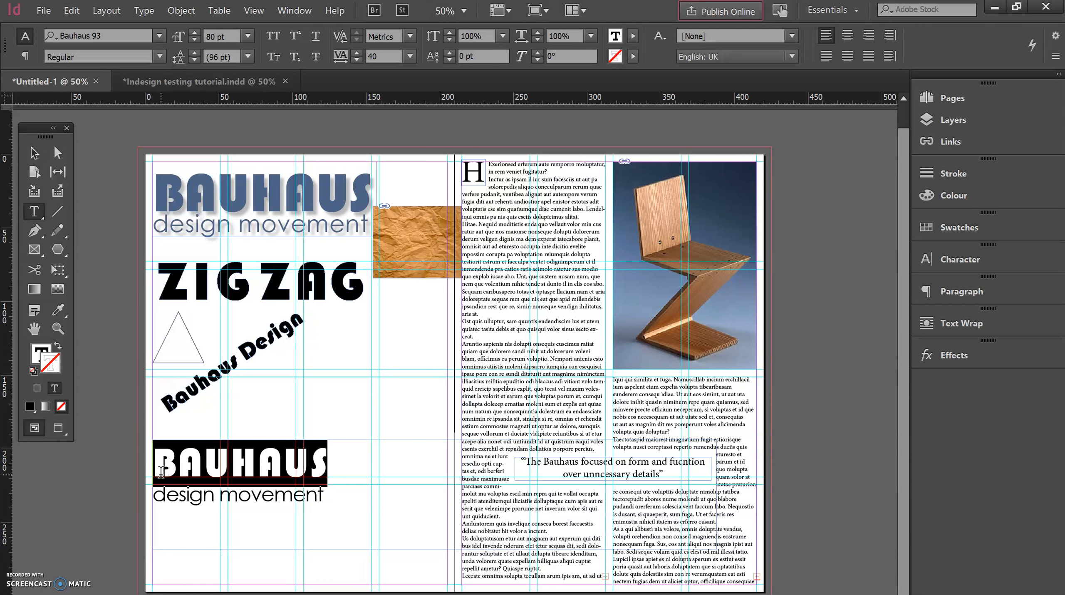
Tighten the leading of the whole lower title to 82 pt for BAUHAUS and 34 pt for "design movement".
left_click(329, 496)
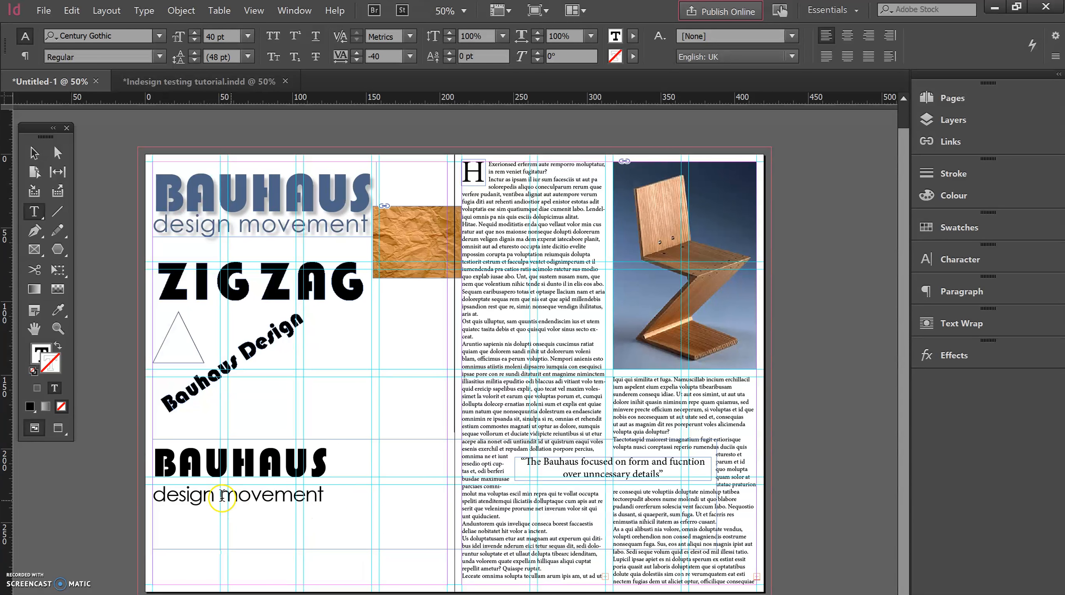
key("ctrl+a")
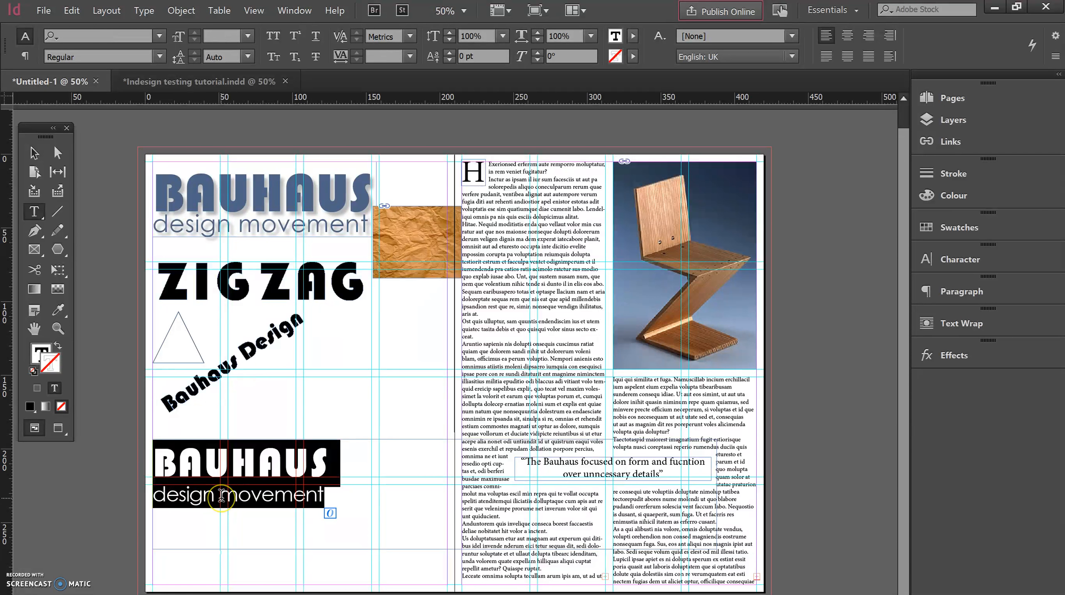
key("alt+Up")
key("alt+Up")
key("alt+Up")
key("alt+Up")
key("alt+Up")
key("alt+Up")
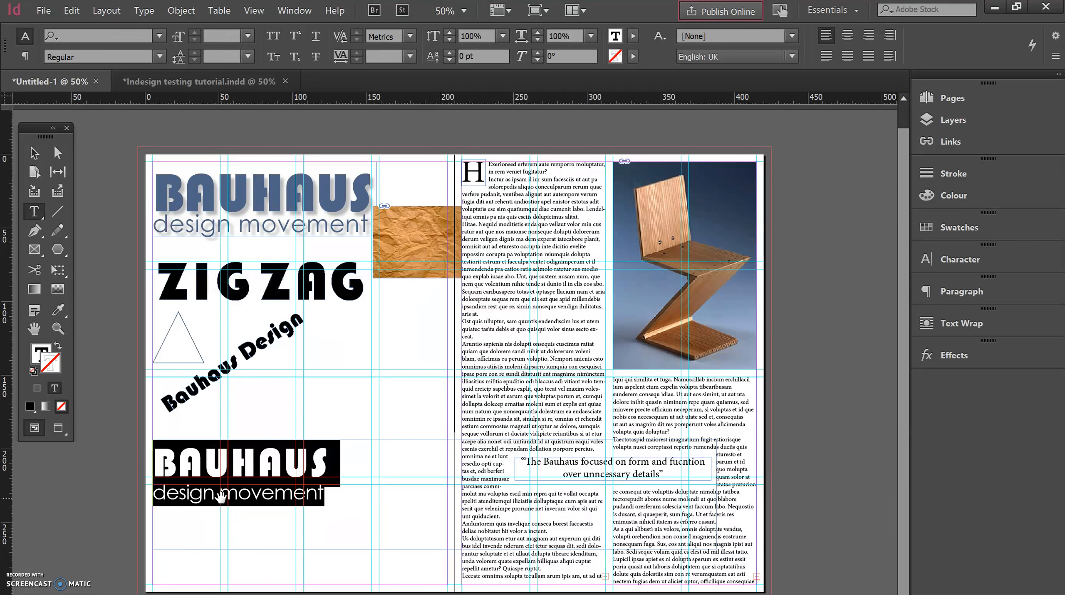
key("alt+Up")
key("alt+Up")
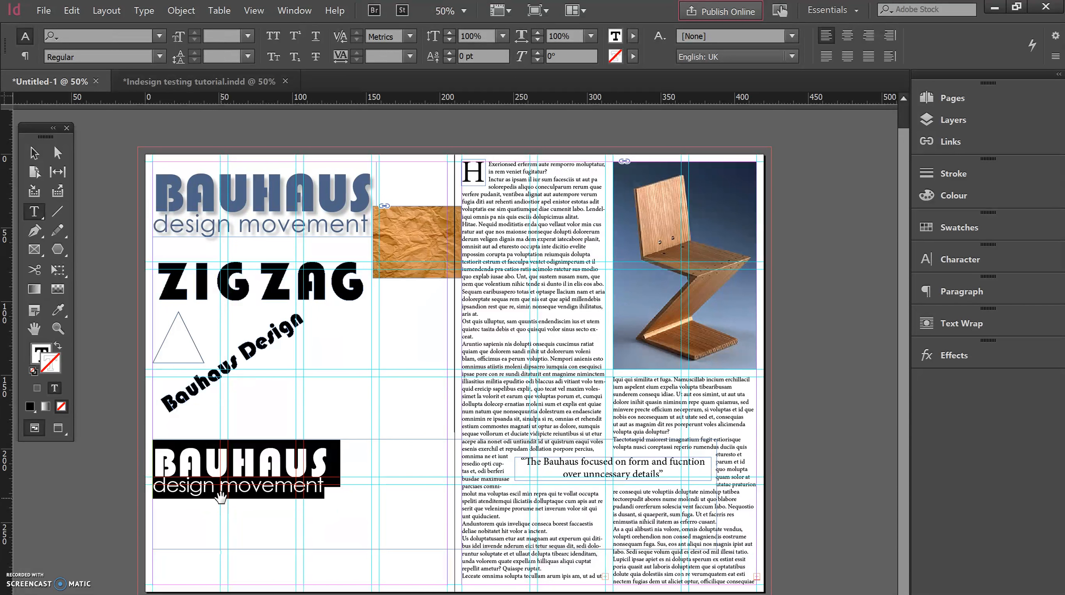
key("alt+Down")
key("alt+Down")
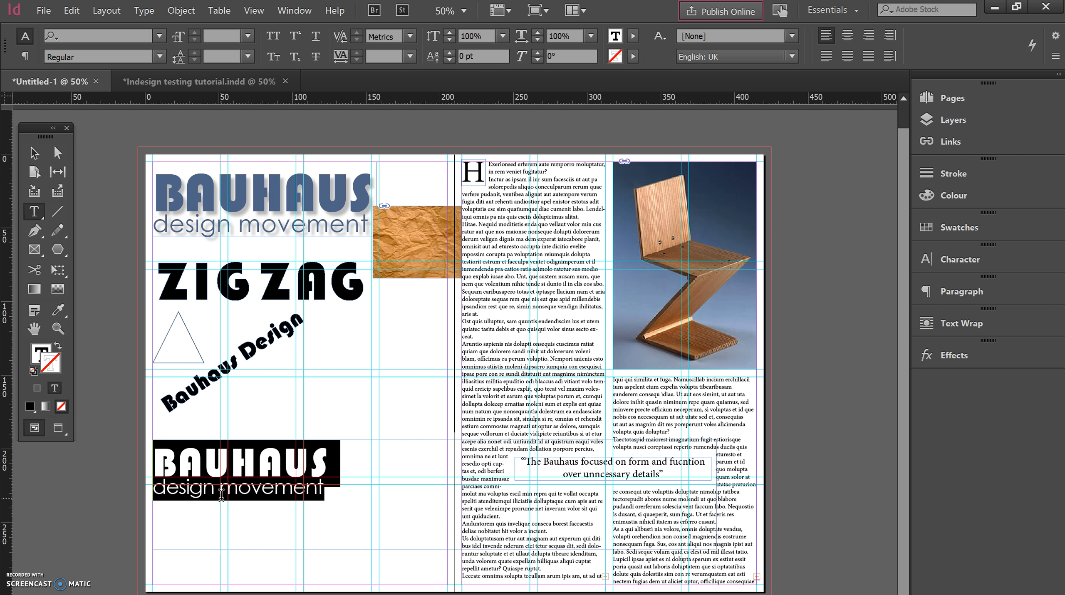
Loosen both lower title lines together, to a tracking of 60 for BAUHAUS and -20 for "design movement".
key("alt+Right")
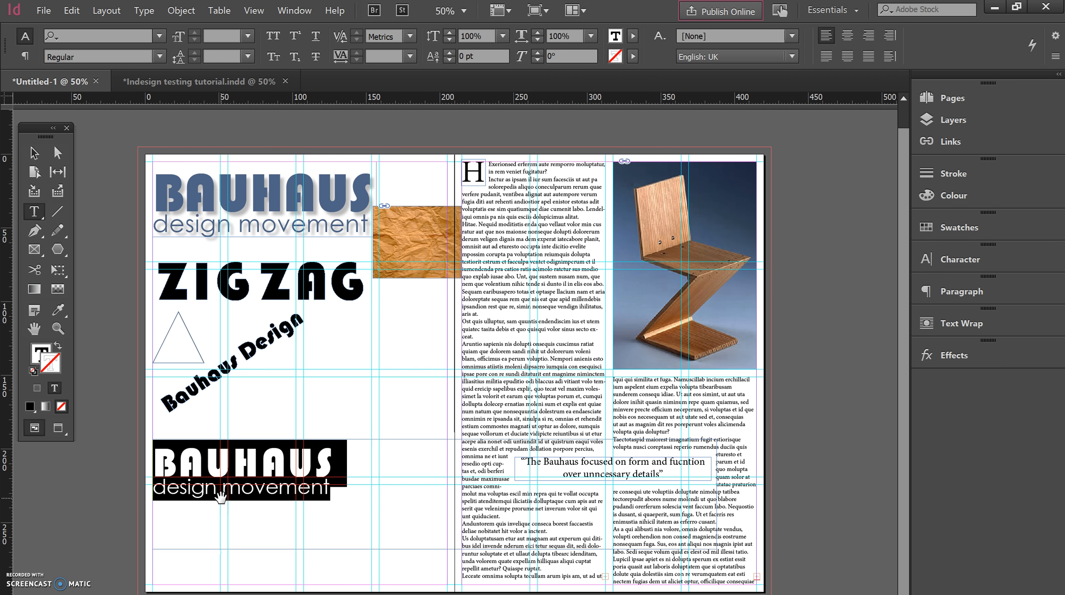
left_click(345, 489)
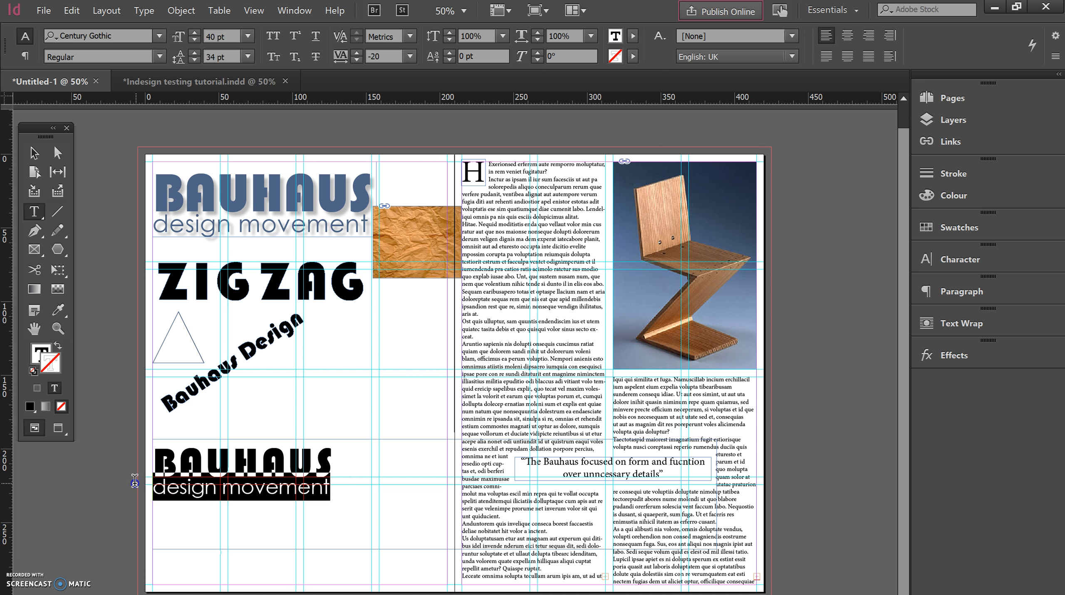
key("alt+Right")
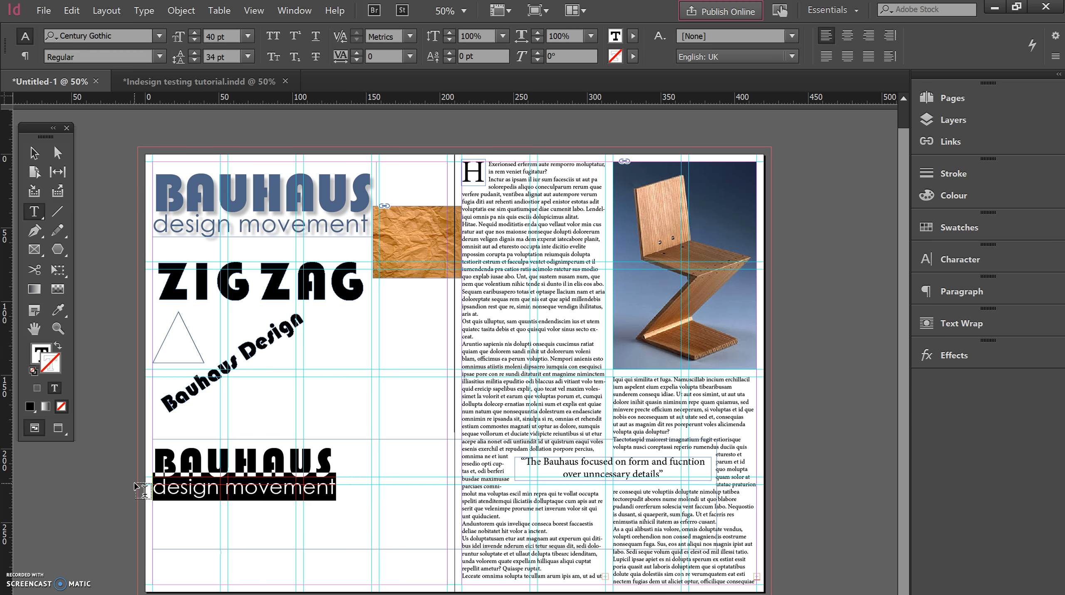
left_click(34, 154)
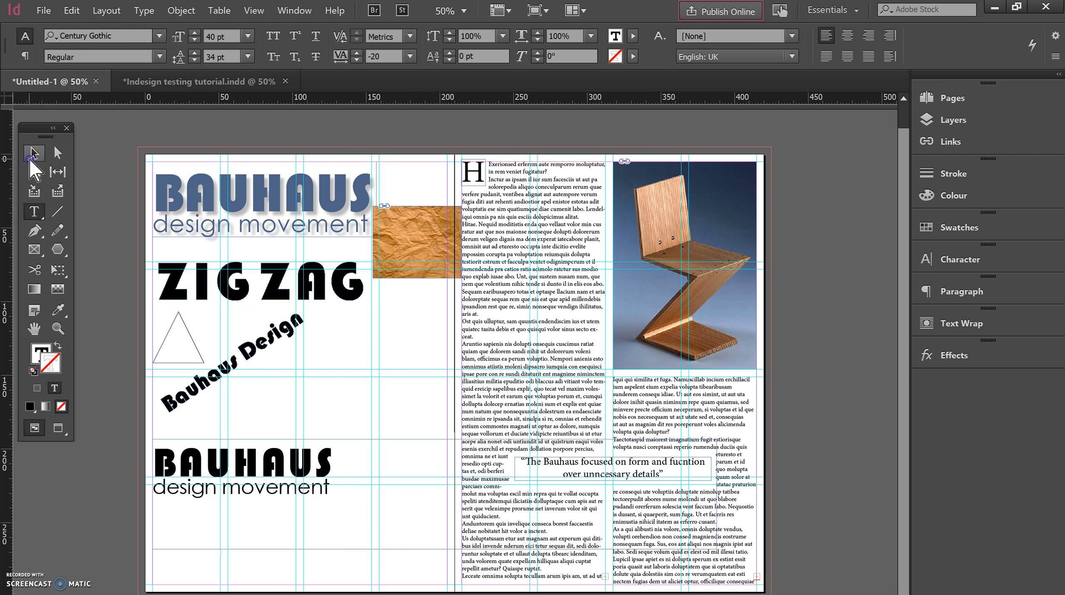
left_click(316, 397)
double_click(575, 463)
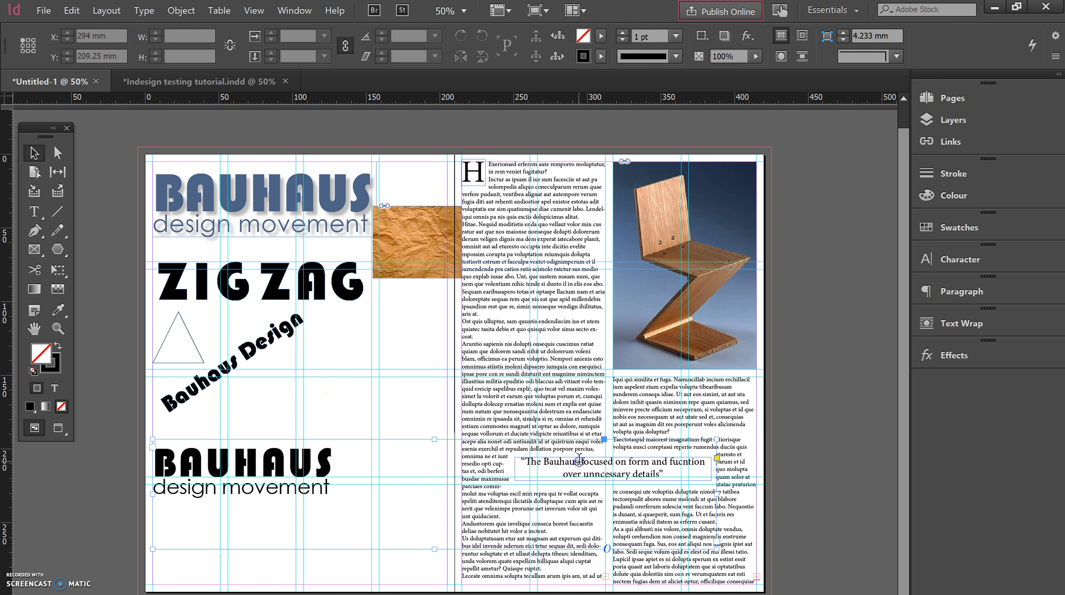
left_click(526, 459)
left_click(627, 460)
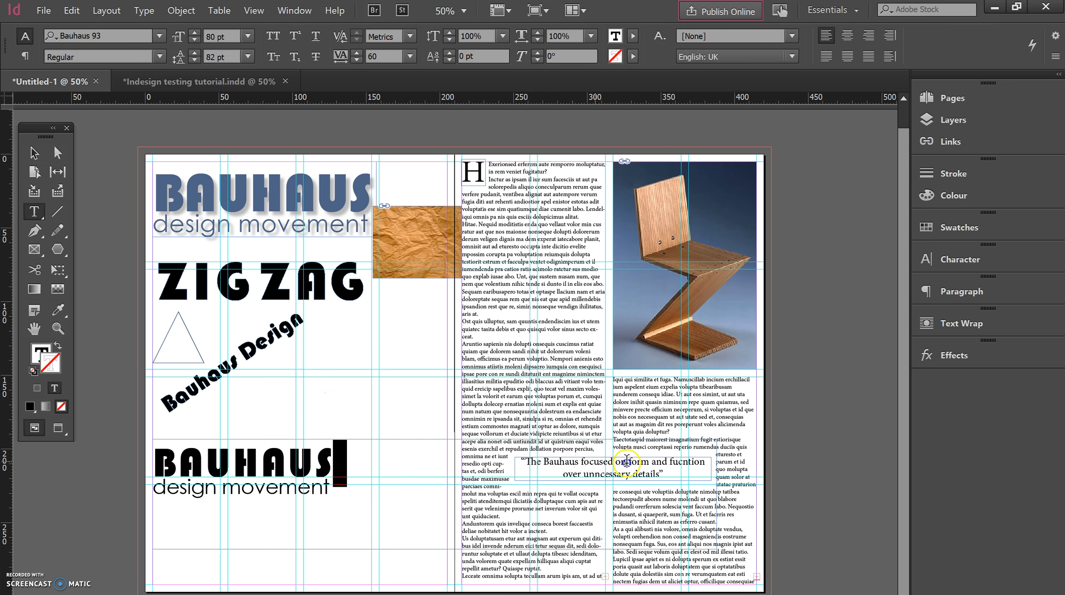
left_click(76, 190)
Shrink the lower title's text frame to about 175 mm by 57.25 mm, clear of the pull quote.
left_click(35, 158)
left_click(614, 483)
left_click_drag(715, 547, 410, 523)
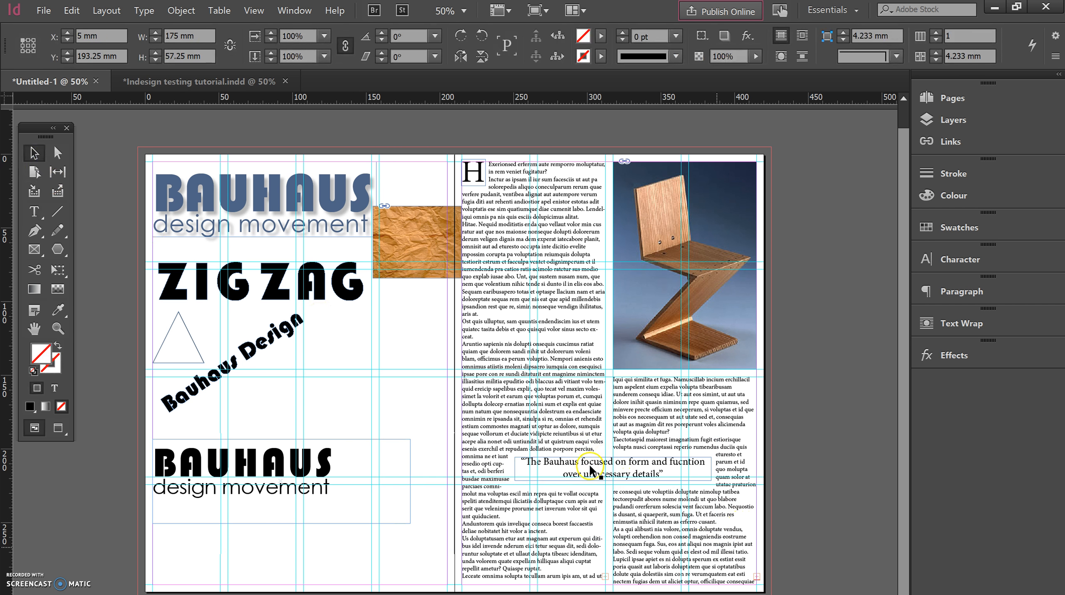
Tighten the leading of both lines of the pull quote to 18 pt.
double_click(668, 472)
left_click_drag(667, 472, 510, 461)
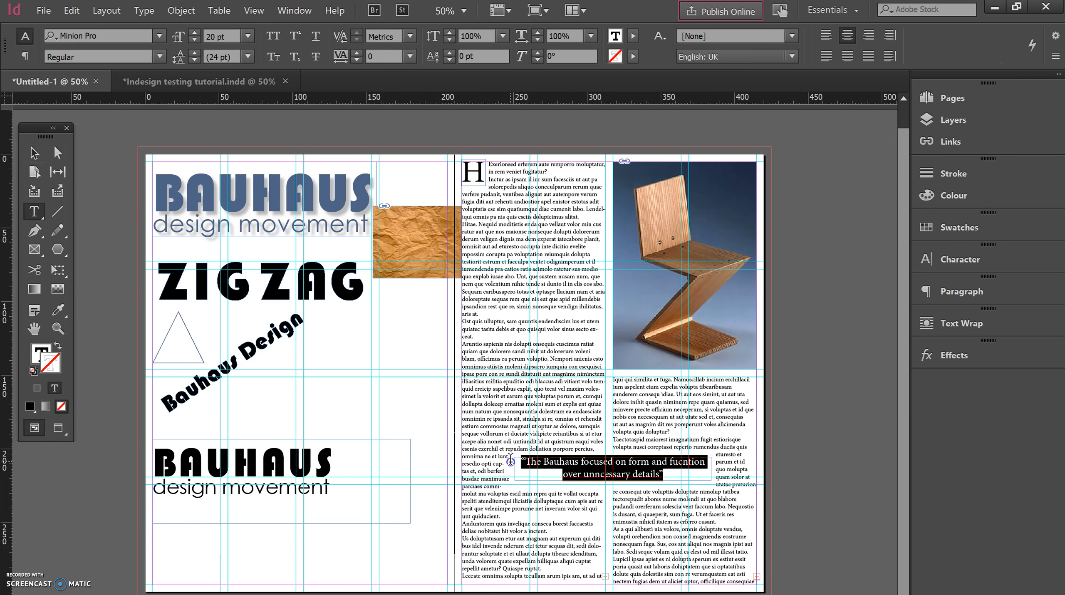
key("alt+Up")
key("alt+Up")
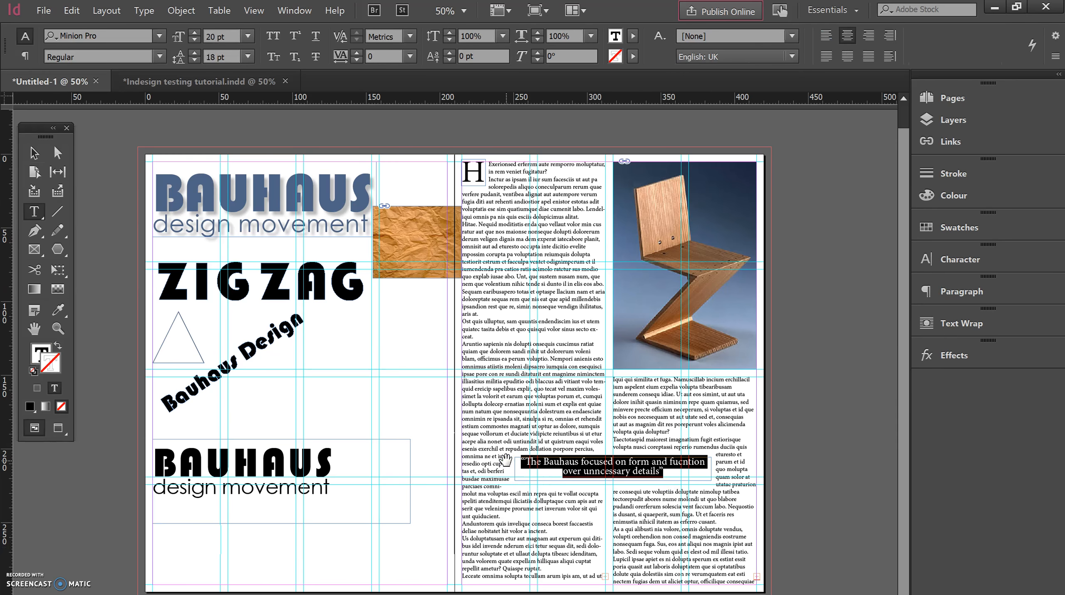
Loosen the leading of both lines of the pull quote to 22 pt.
key("alt+Down")
key("alt+Down")
left_click(34, 153)
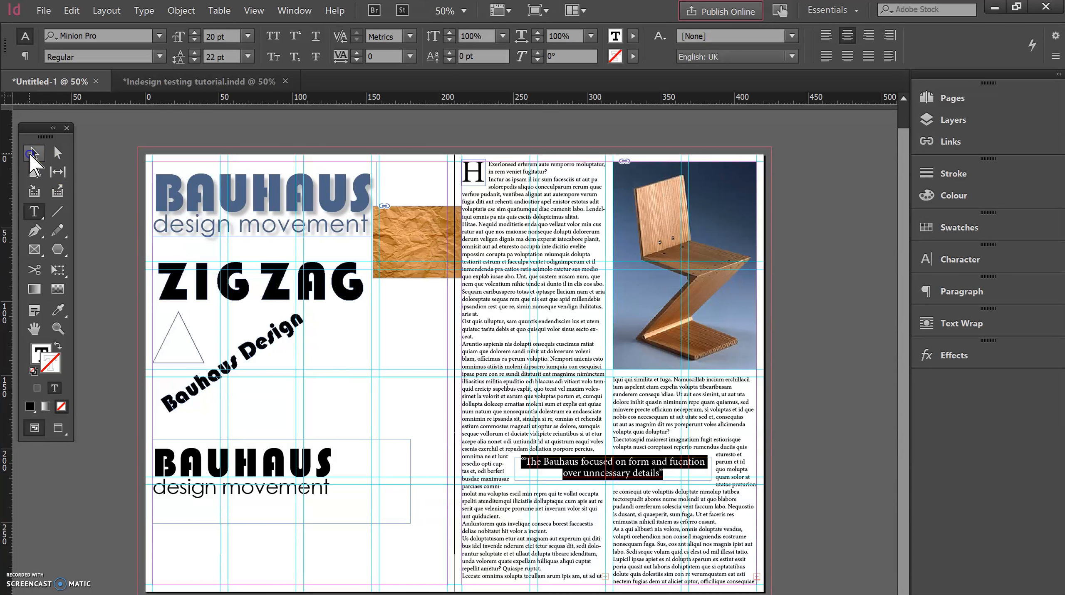
Stroke all text of the lower BAUHAUS title with a dark blue sampled from the chair photo's background using the Eyedropper.
left_click(252, 472)
left_click(259, 464)
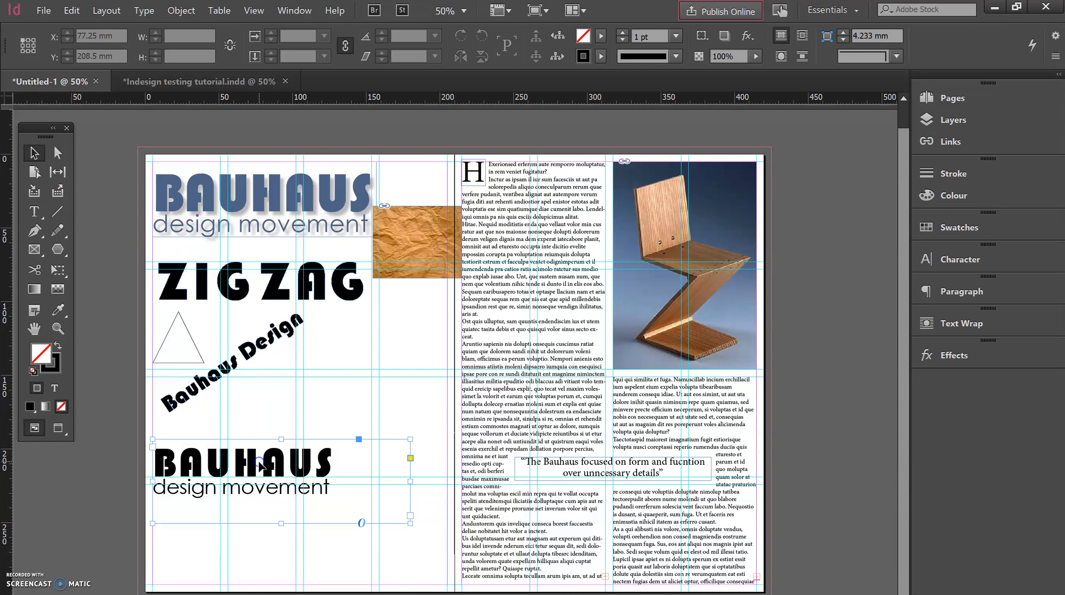
double_click(267, 470)
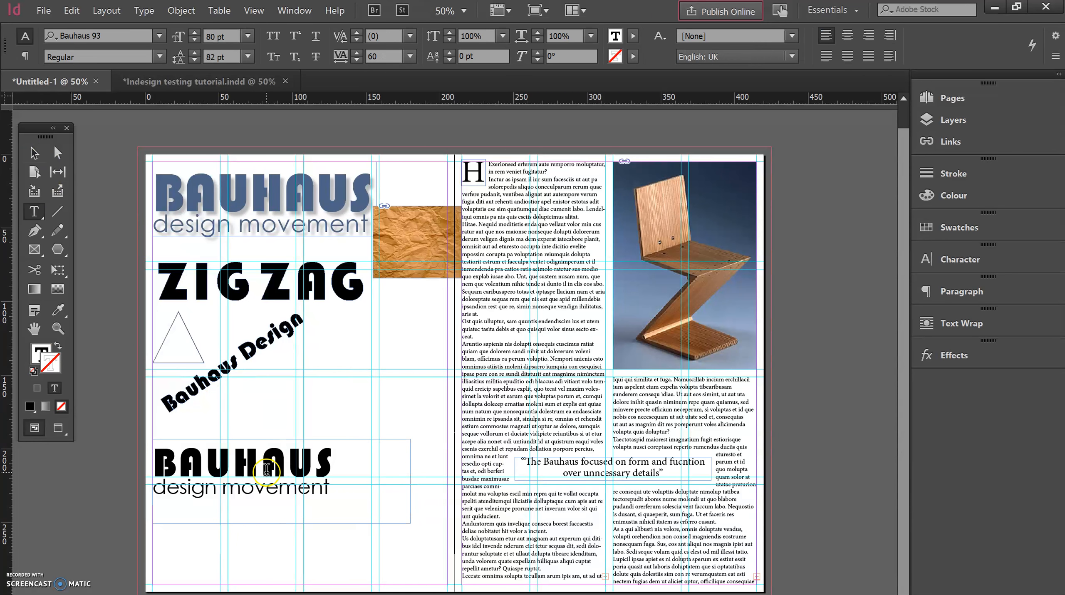
key("ctrl+a")
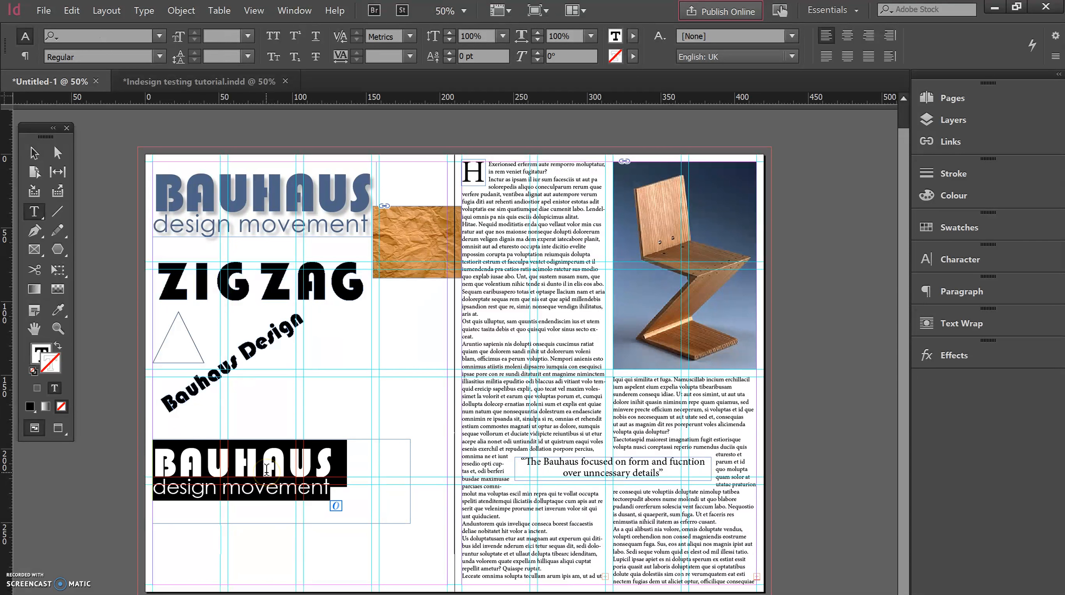
left_click(53, 212)
left_click(53, 311)
left_click(58, 310)
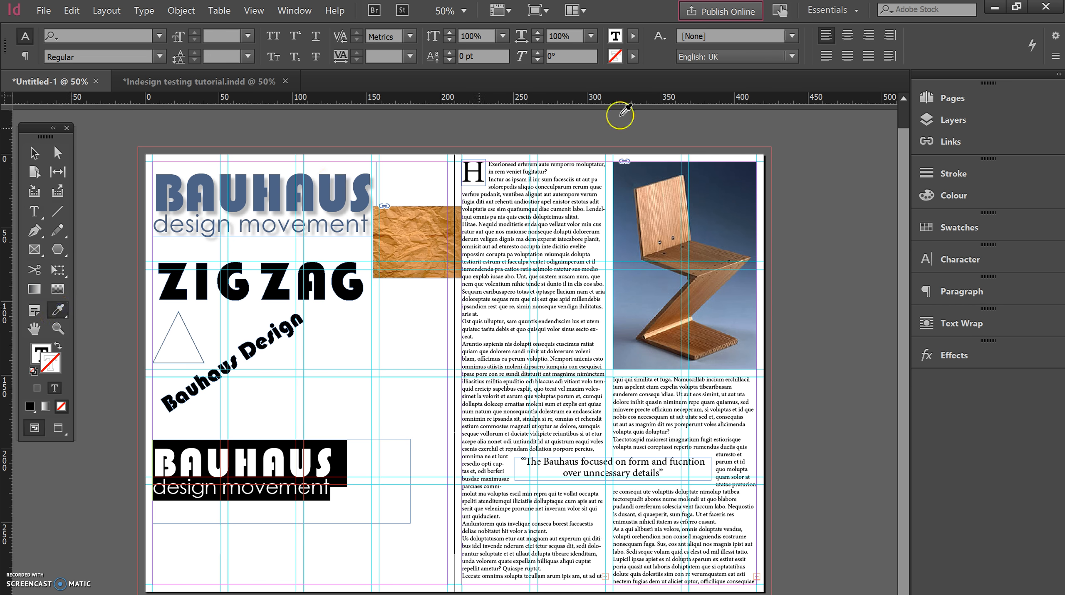
left_click(718, 173)
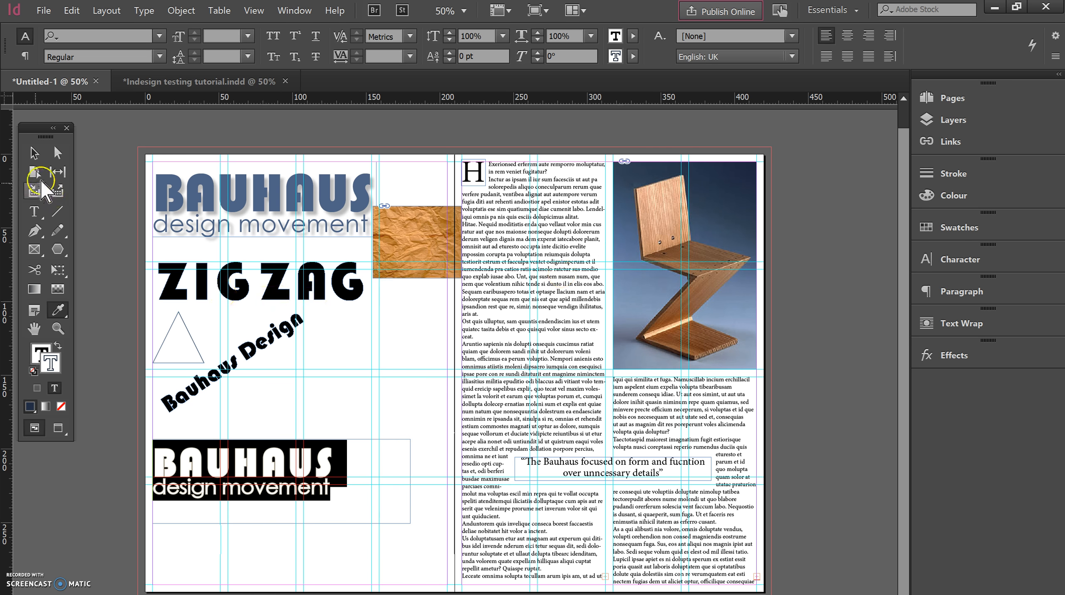
Fill both lines of the lower title with a dark blue sampled from the chair photo's background.
left_click(34, 153)
left_click(331, 464)
double_click(333, 490)
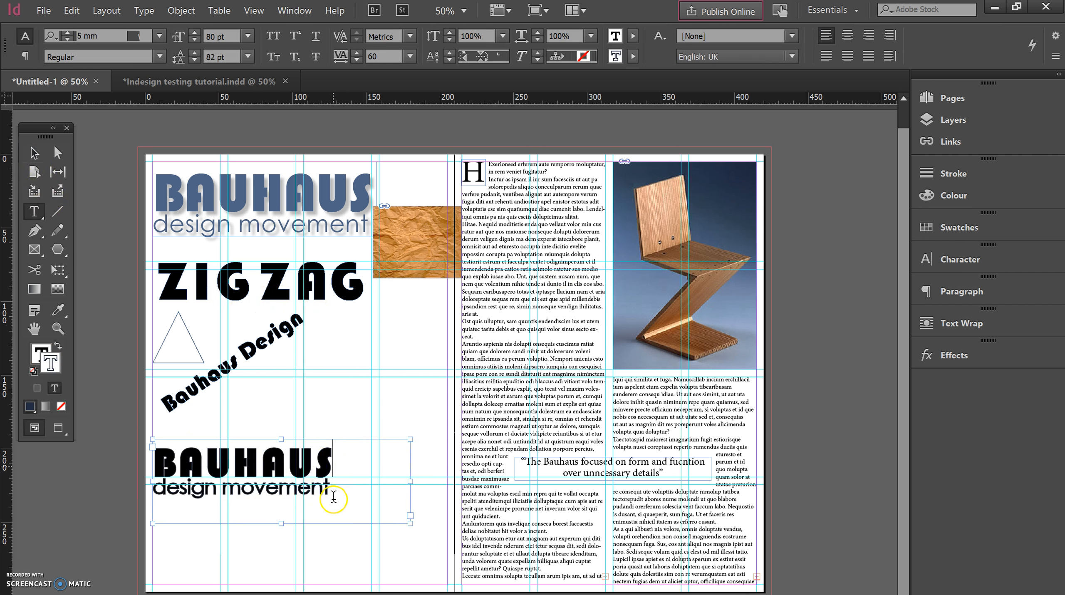
left_click_drag(332, 490, 111, 449)
left_click(41, 352)
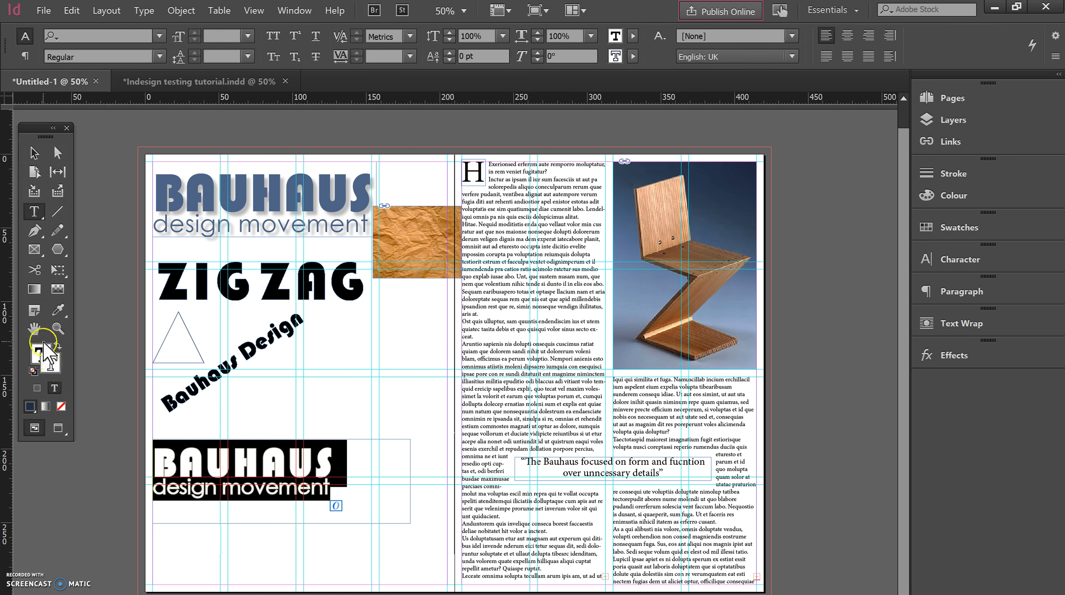
left_click(44, 357)
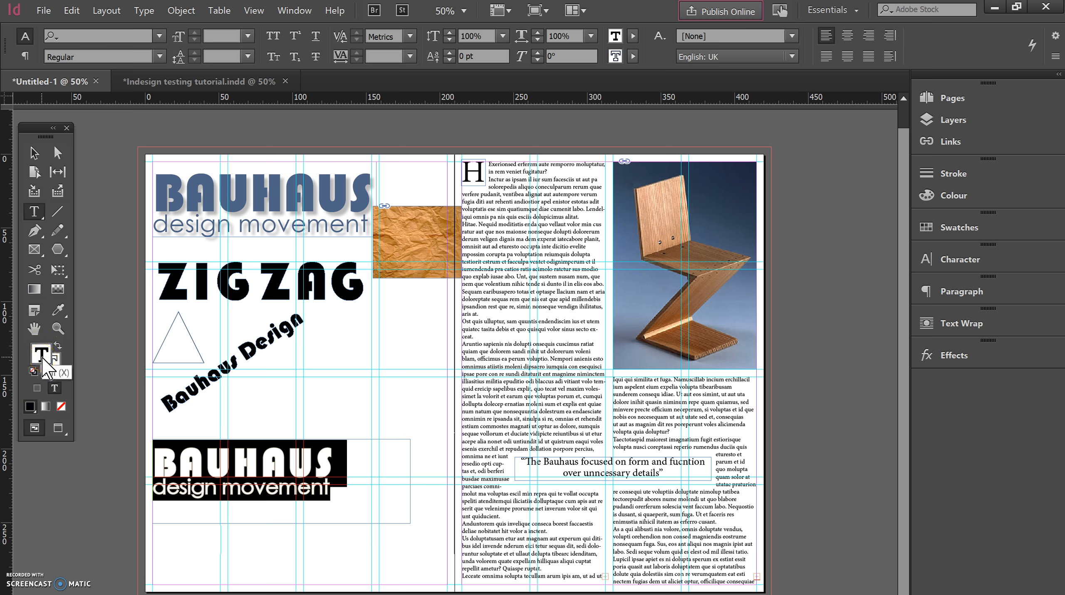
left_click(53, 315)
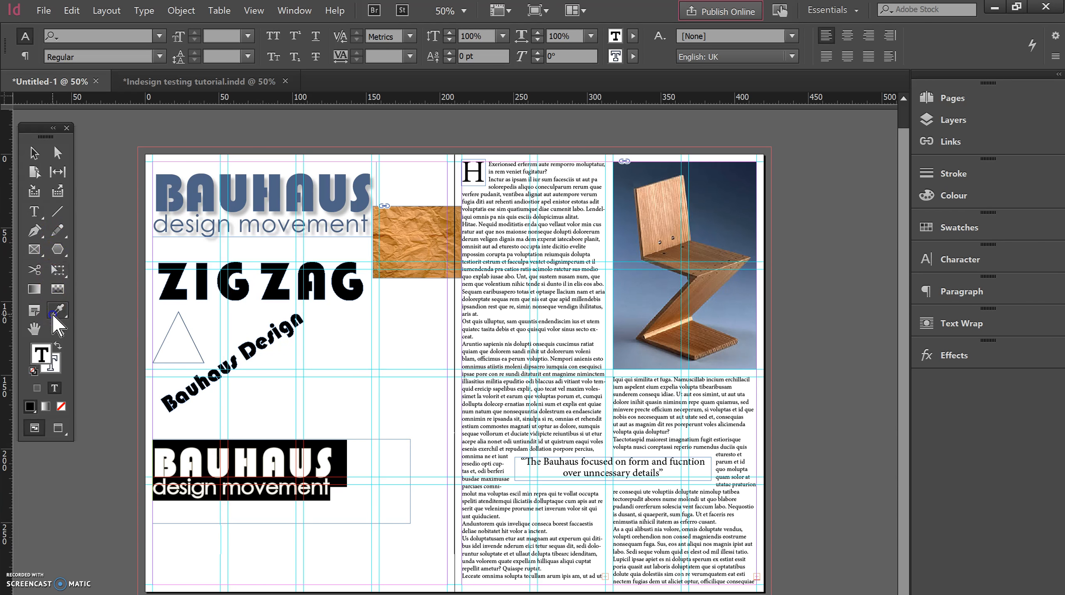
left_click(708, 211)
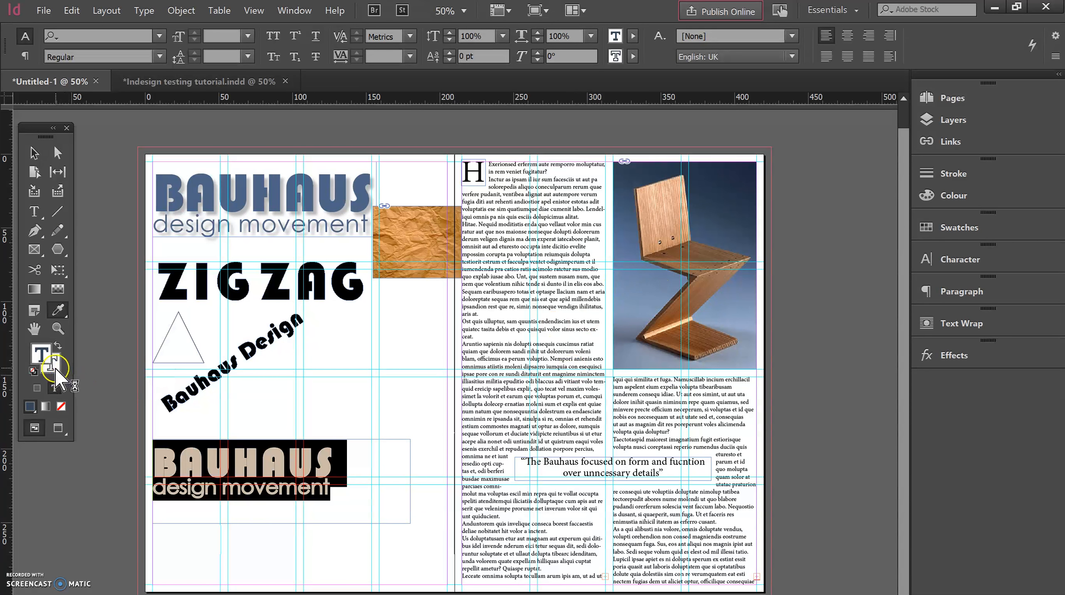
left_click(33, 151)
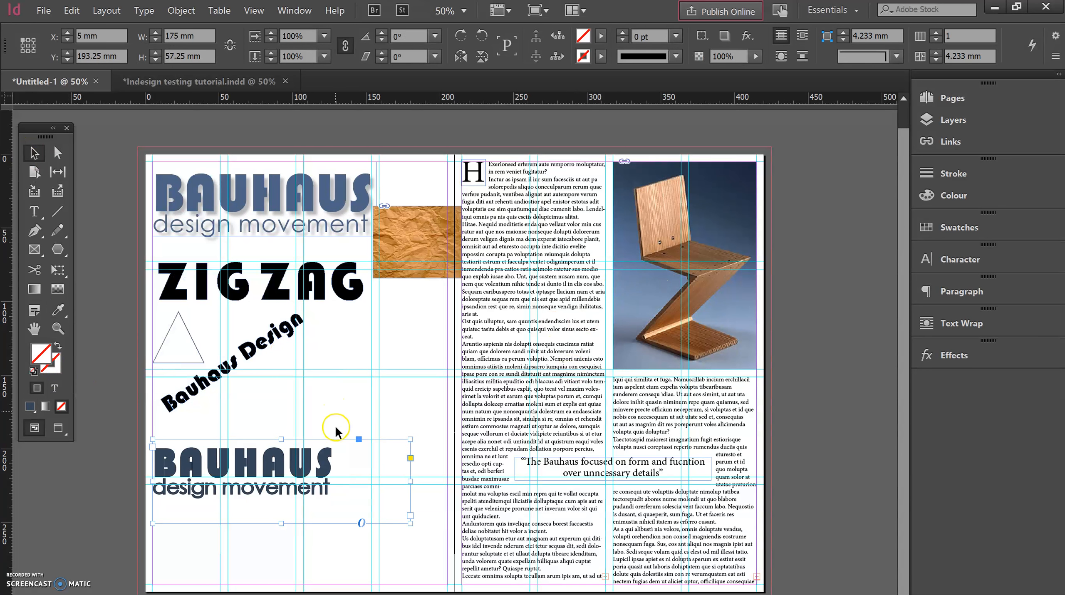
Set the stroke weight of both lines of the lower title to 4 pt.
double_click(338, 494)
left_click_drag(337, 494, 153, 462)
left_click(96, 386)
left_click(55, 363)
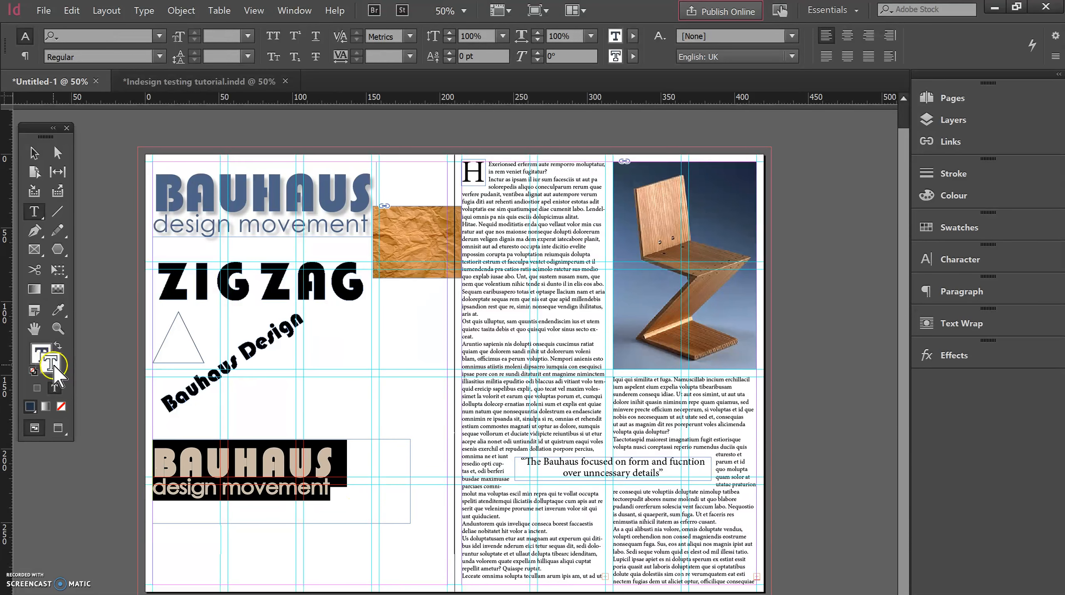
left_click(939, 172)
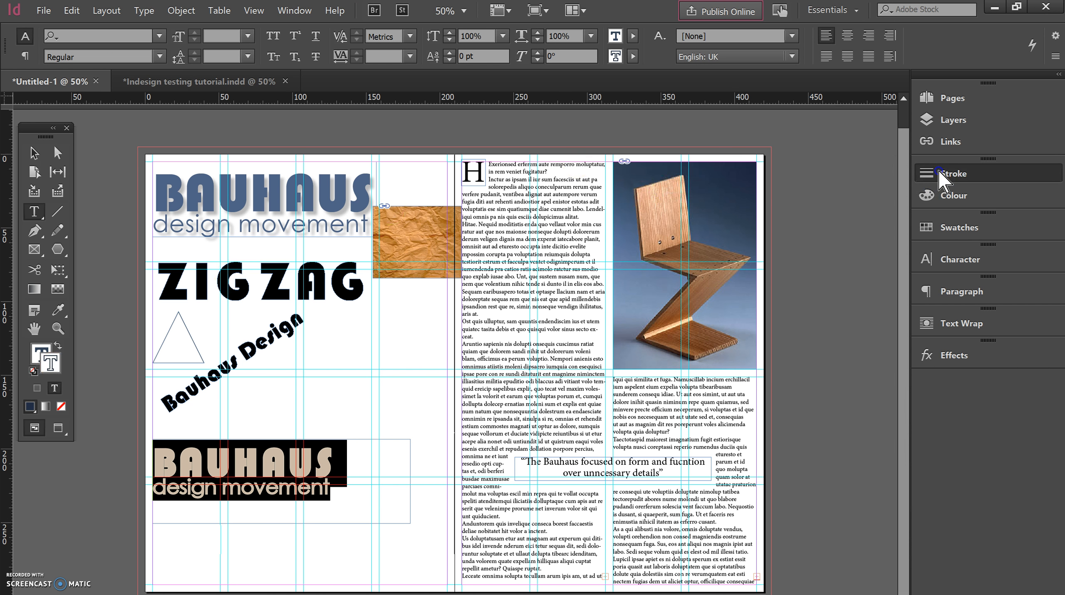
left_click(790, 191)
left_click(789, 187)
left_click(788, 187)
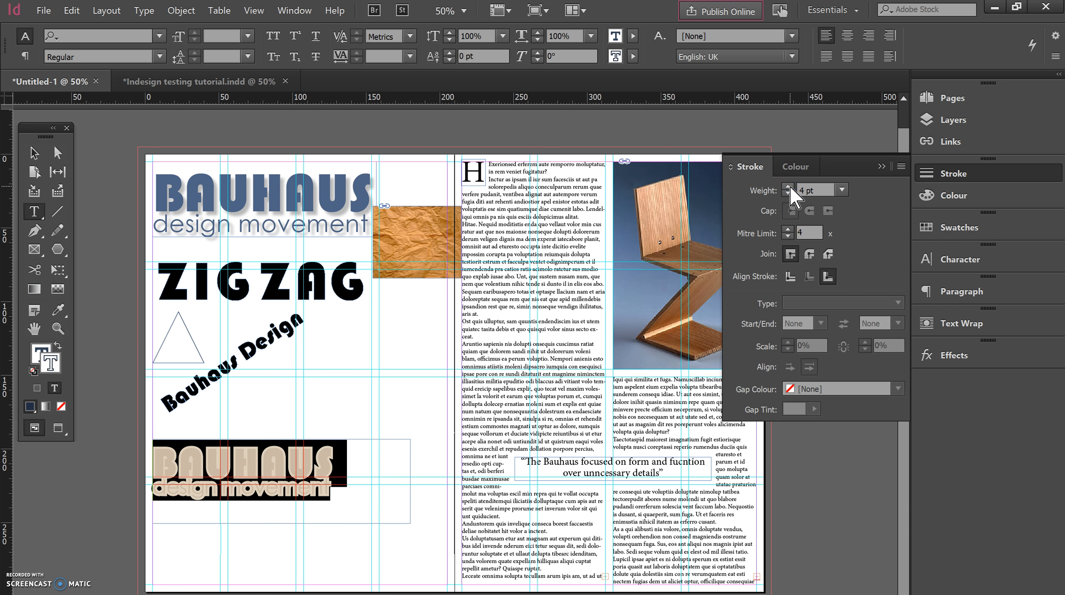
left_click(33, 153)
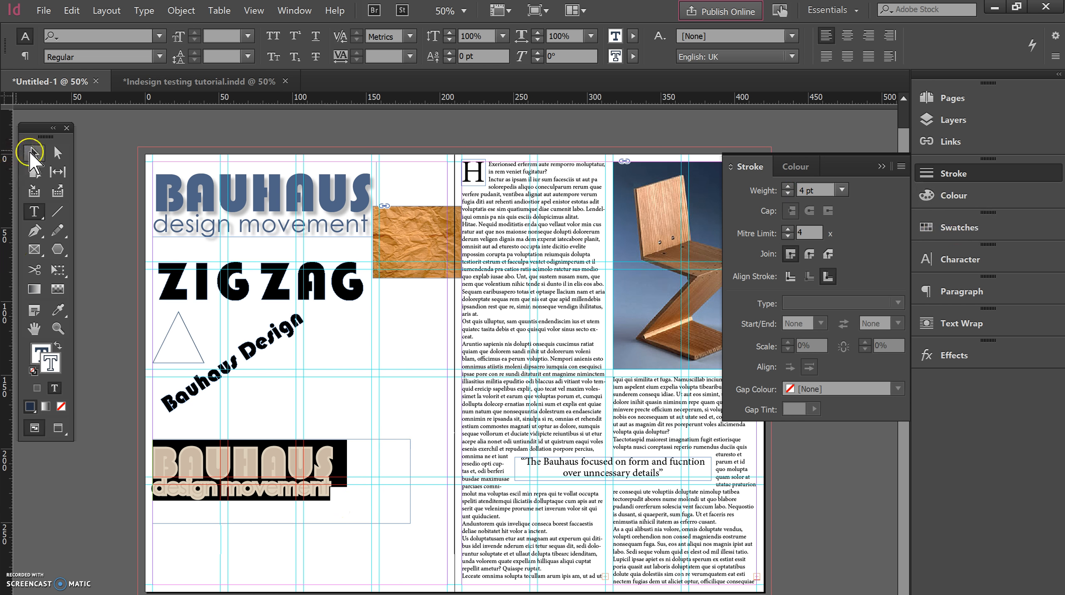
left_click(319, 427)
left_click(329, 442)
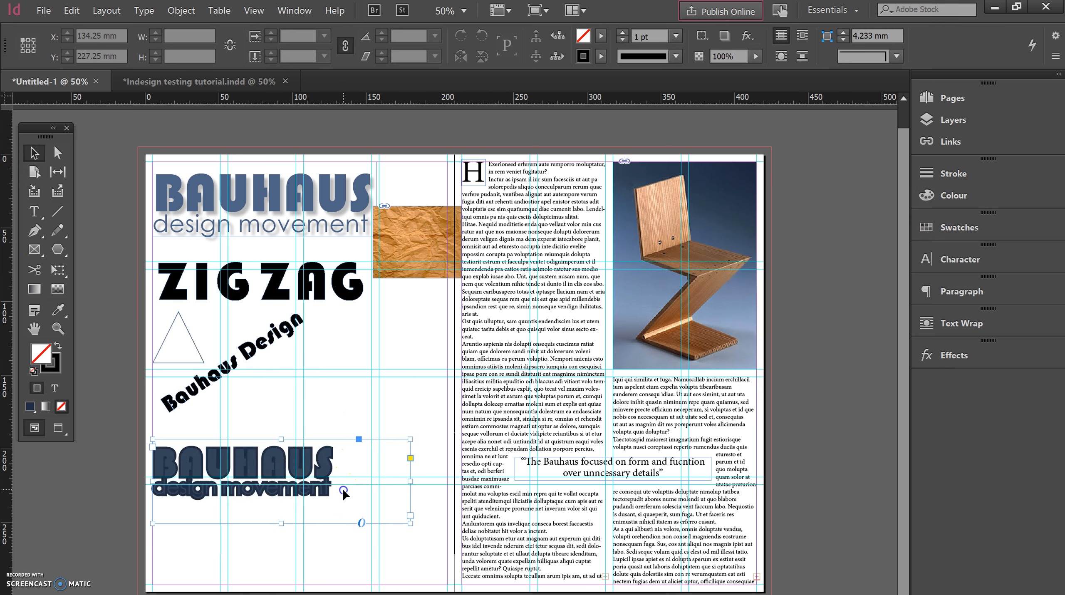
Add a Drop Shadow effect to the lower title's text frame.
double_click(344, 488)
left_click(334, 487)
left_click(33, 154)
left_click(348, 500)
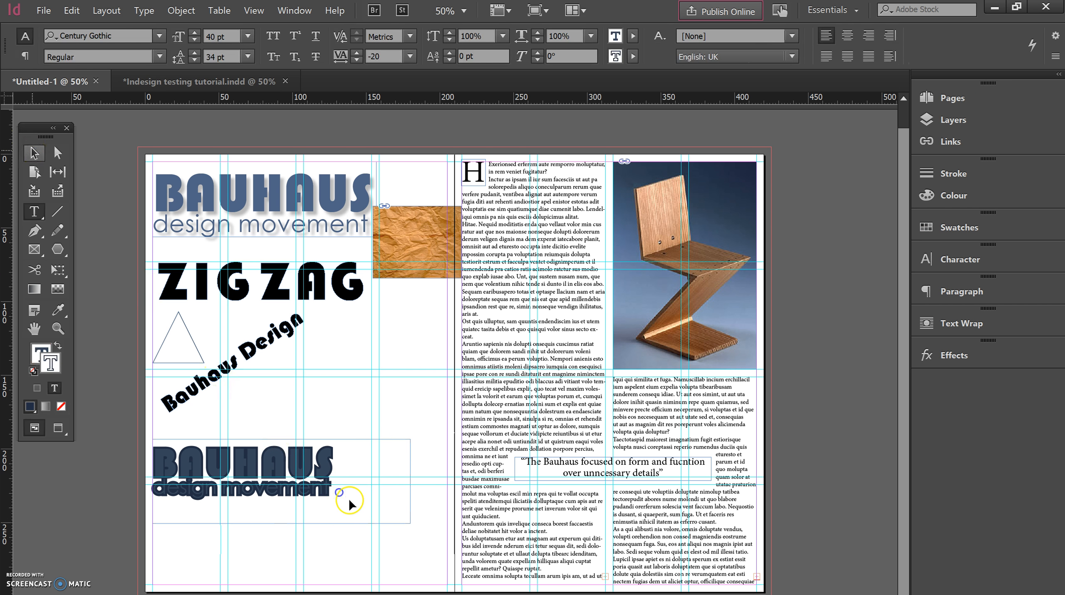
right_click(257, 460)
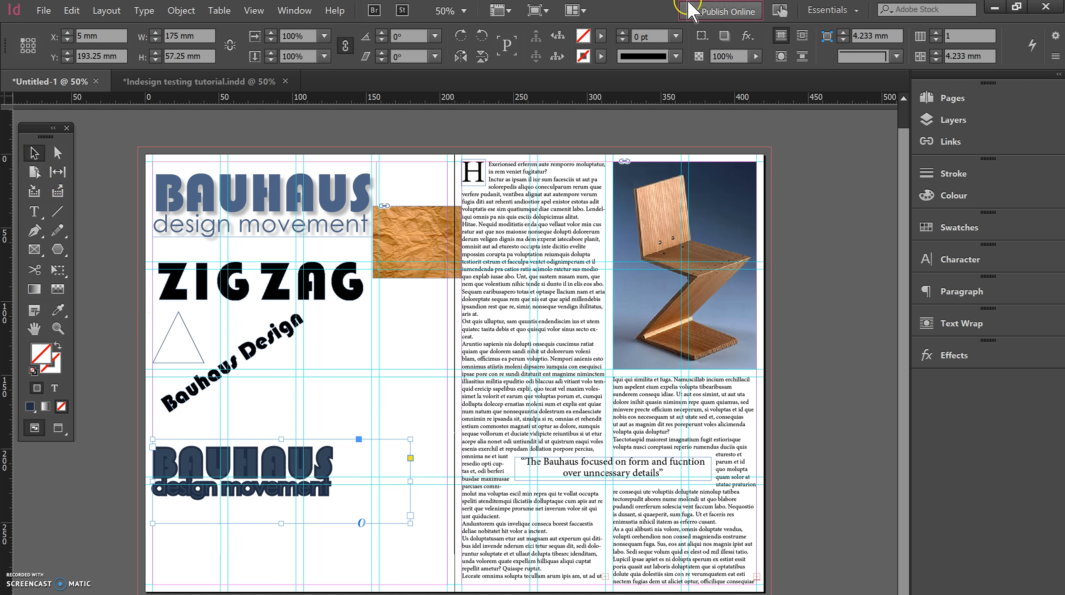
left_click(747, 37)
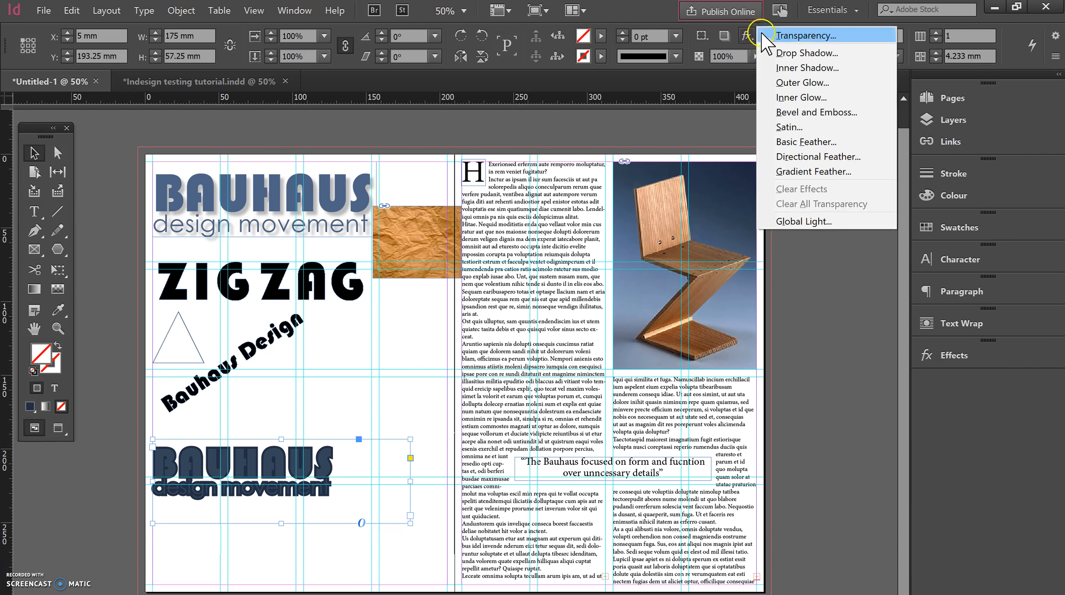
left_click(774, 53)
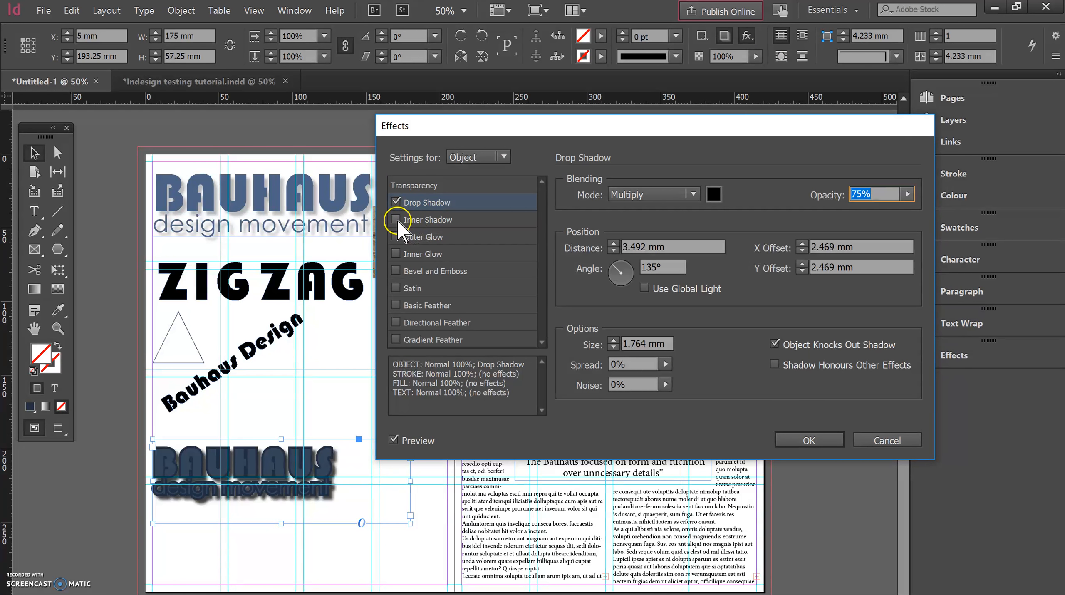
Try the Inner Shadow and Outer Glow effects on the lower title, leaving only Drop Shadow enabled.
left_click(396, 219)
left_click(396, 220)
left_click(396, 236)
left_click(396, 236)
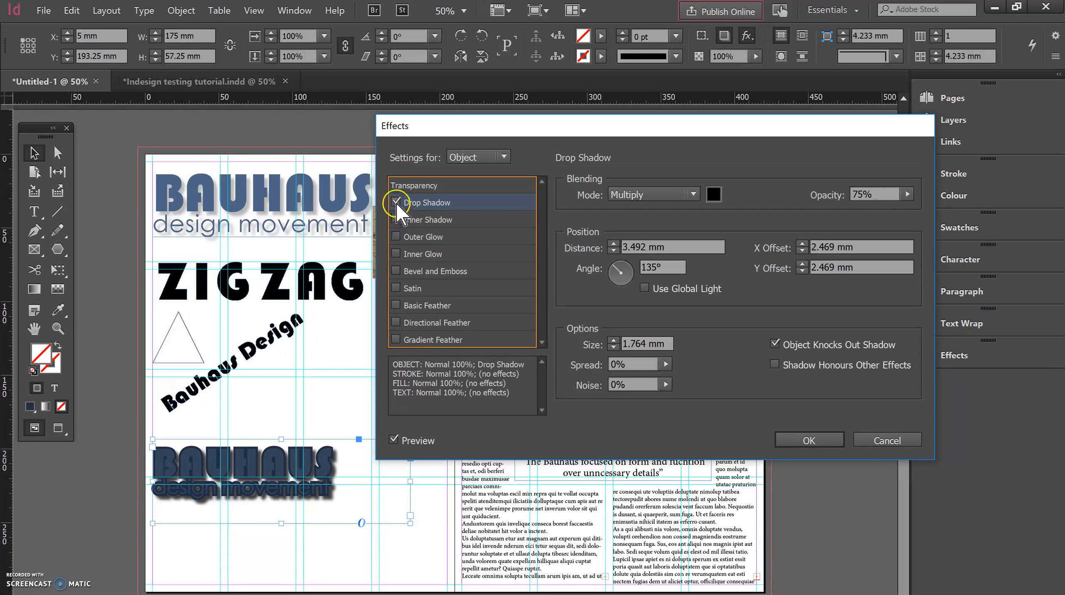
Try magenta (C=0 M=100 Y=0 K=0) as the shadow colour, settle on black and apply the drop shadow at 40% opacity.
left_click(714, 195)
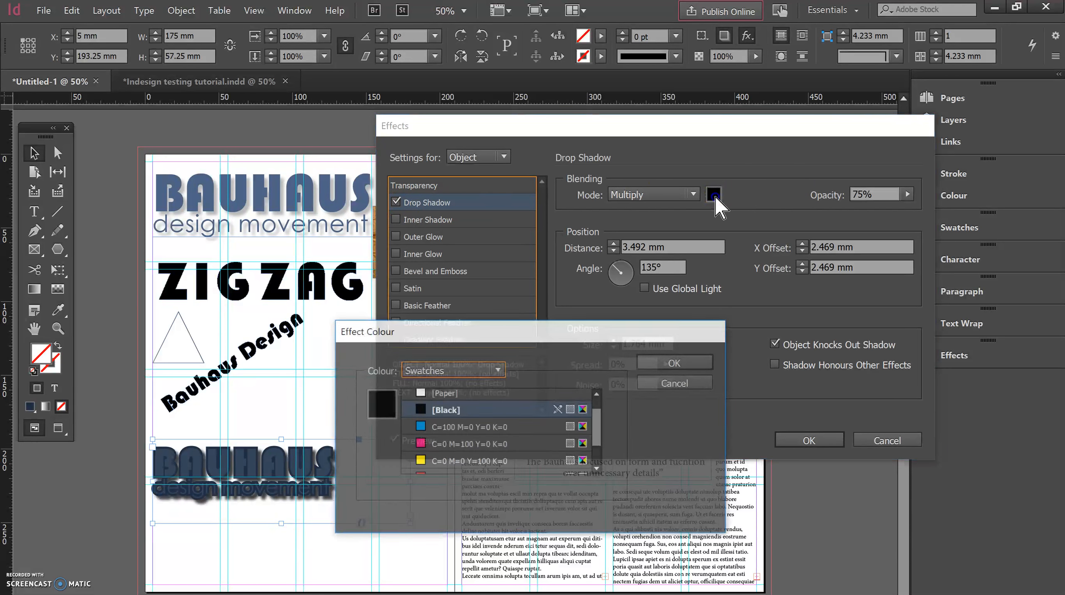
left_click(445, 440)
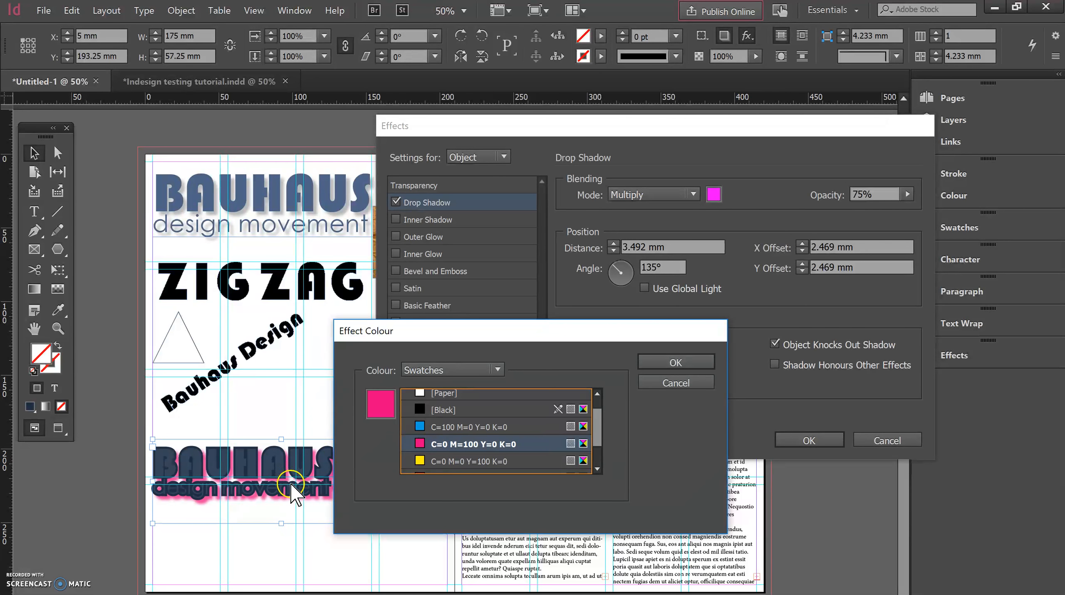
left_click(448, 409)
left_click(675, 362)
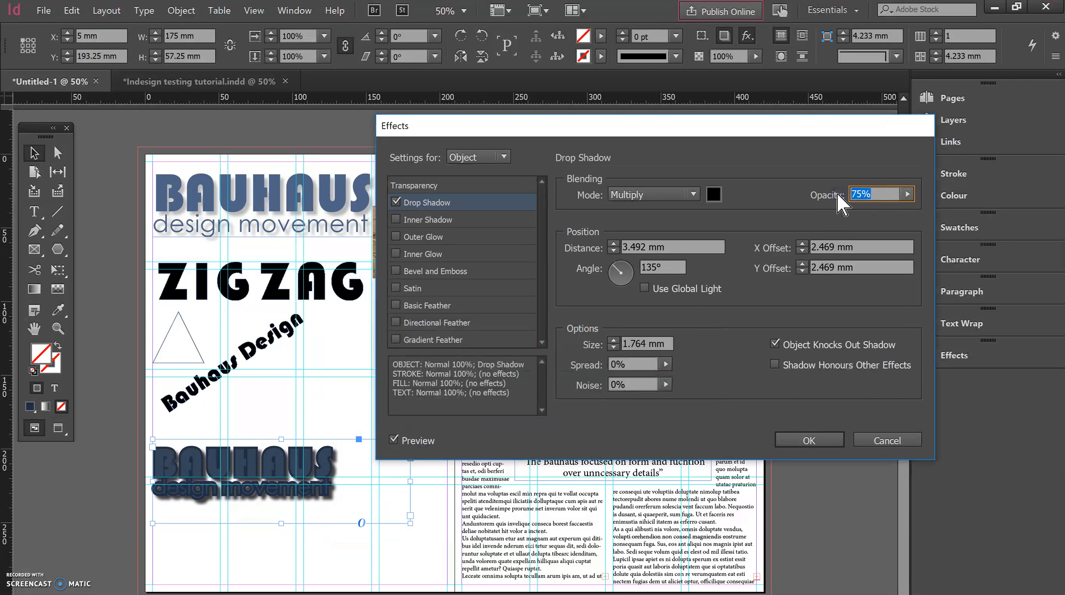
type("40")
left_click(785, 440)
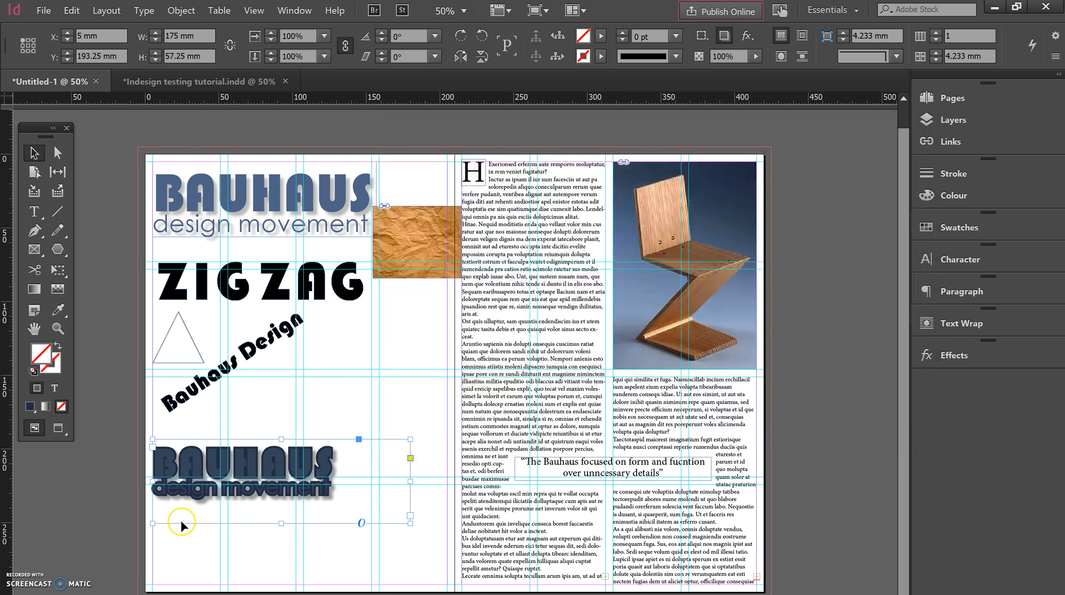
Remove the stroke from both lines of the lower title.
double_click(268, 457)
key("ctrl+a")
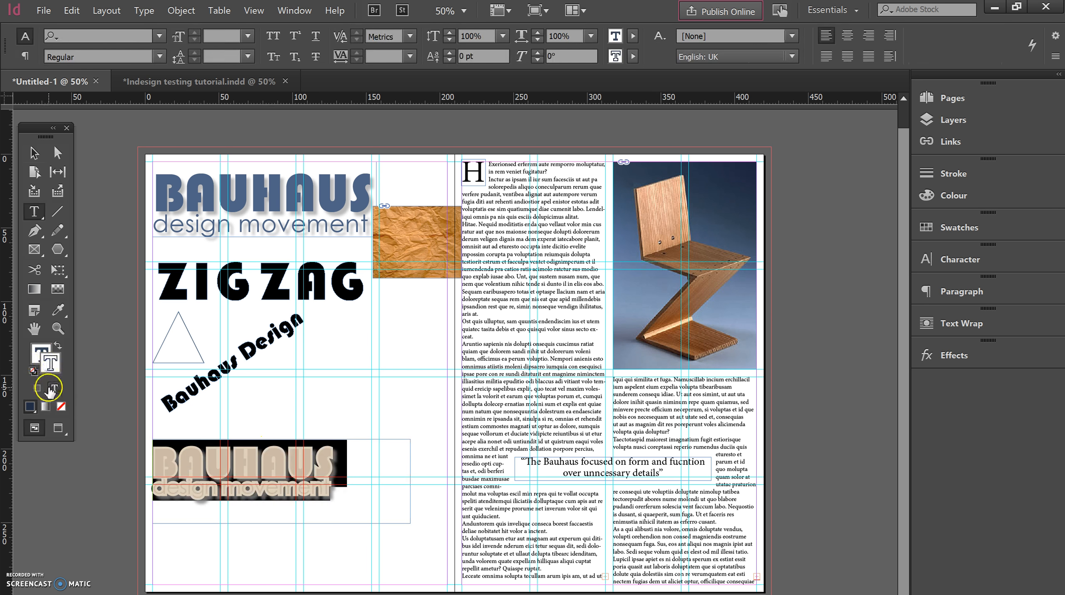
left_click(61, 406)
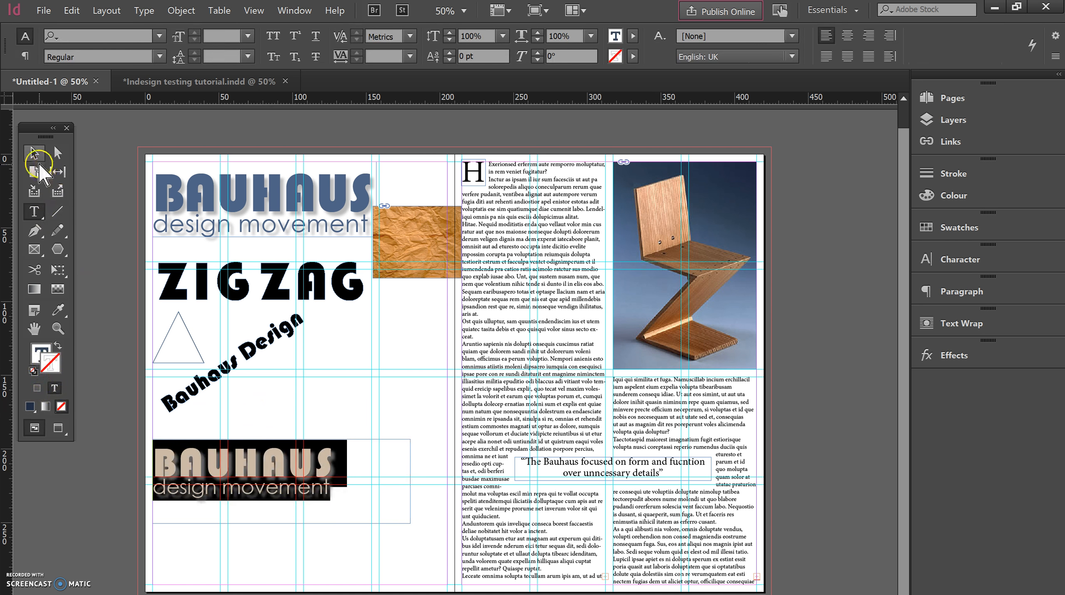
left_click(34, 153)
left_click(268, 420)
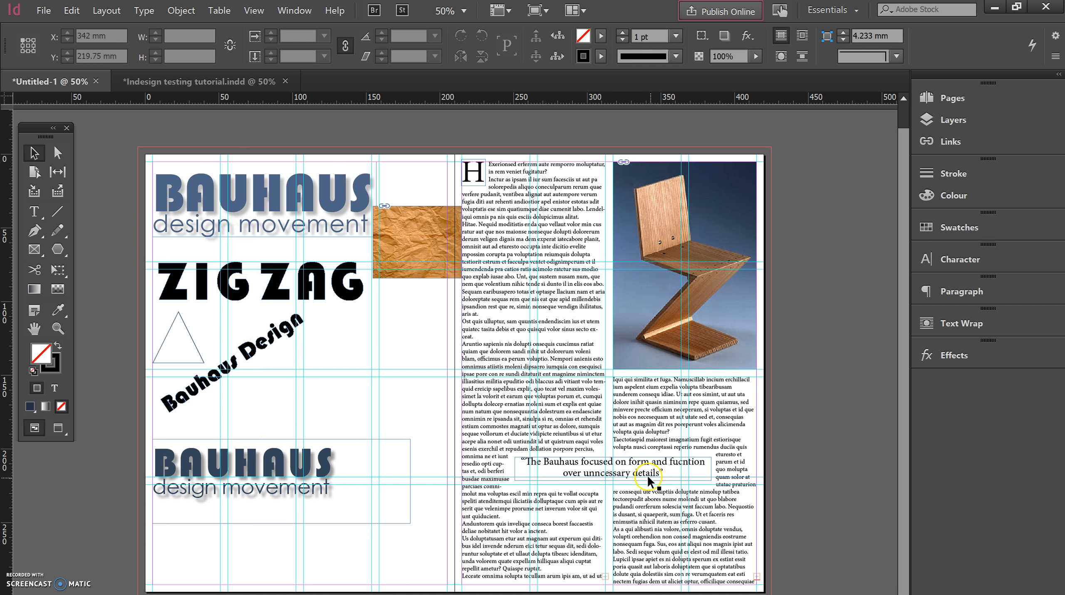
Delete the lower BAUHAUS design movement title from the left page.
left_click(272, 460)
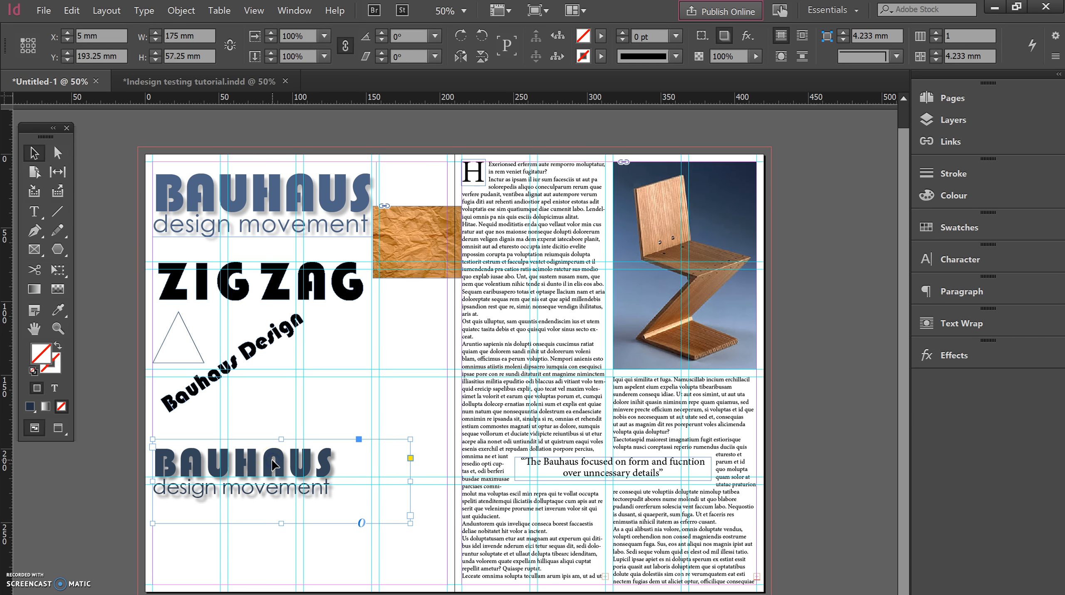
key("Delete")
left_click(263, 429)
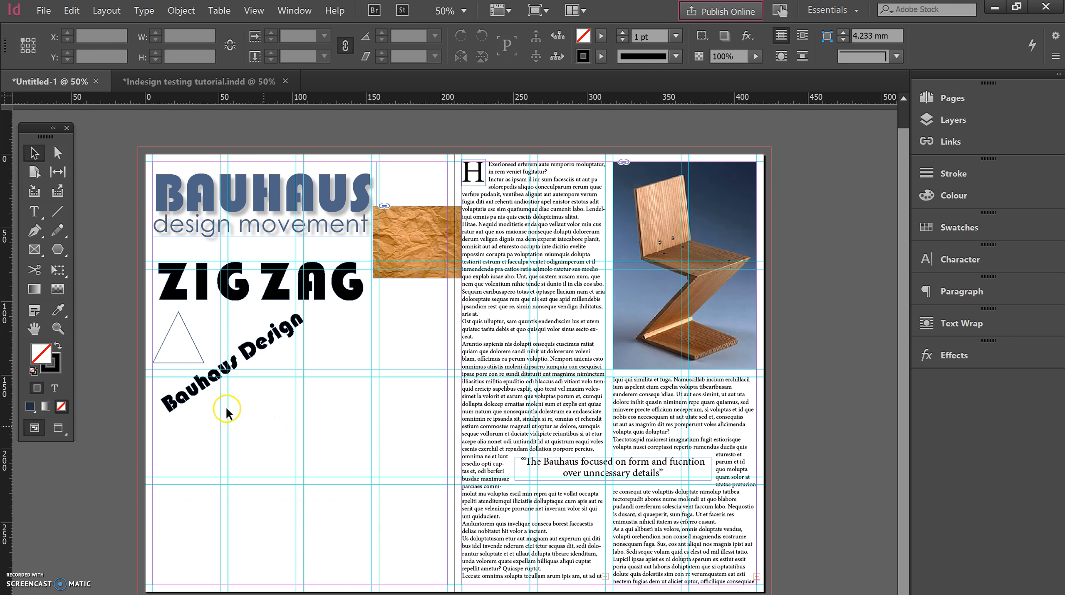
Examine the finished spread in Indesign testing tutorial.indd for reference and return to the Untitled-1 document.
left_click(301, 321)
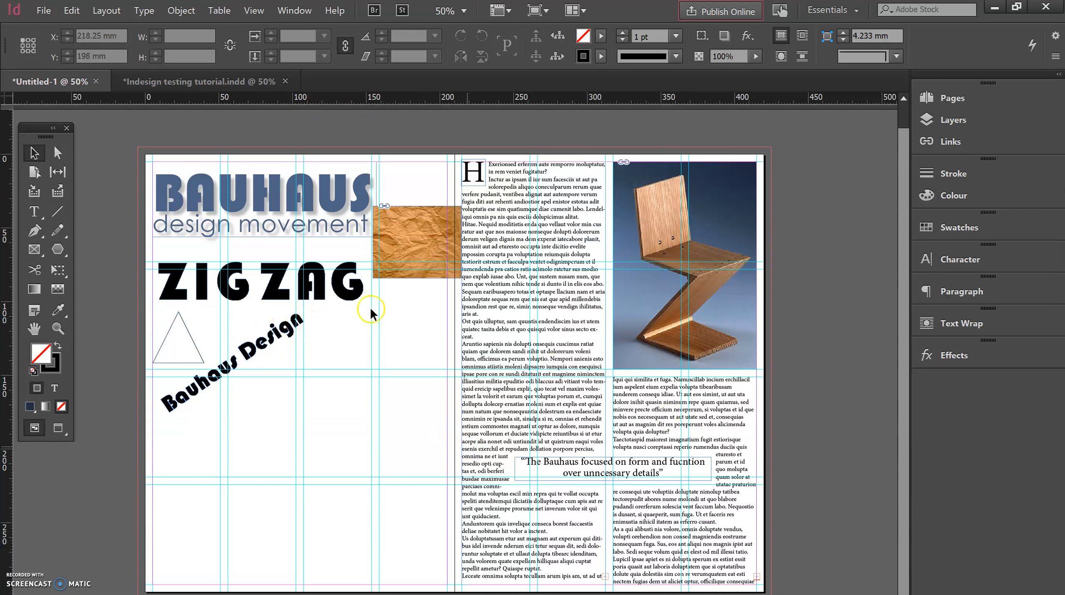
left_click(245, 79)
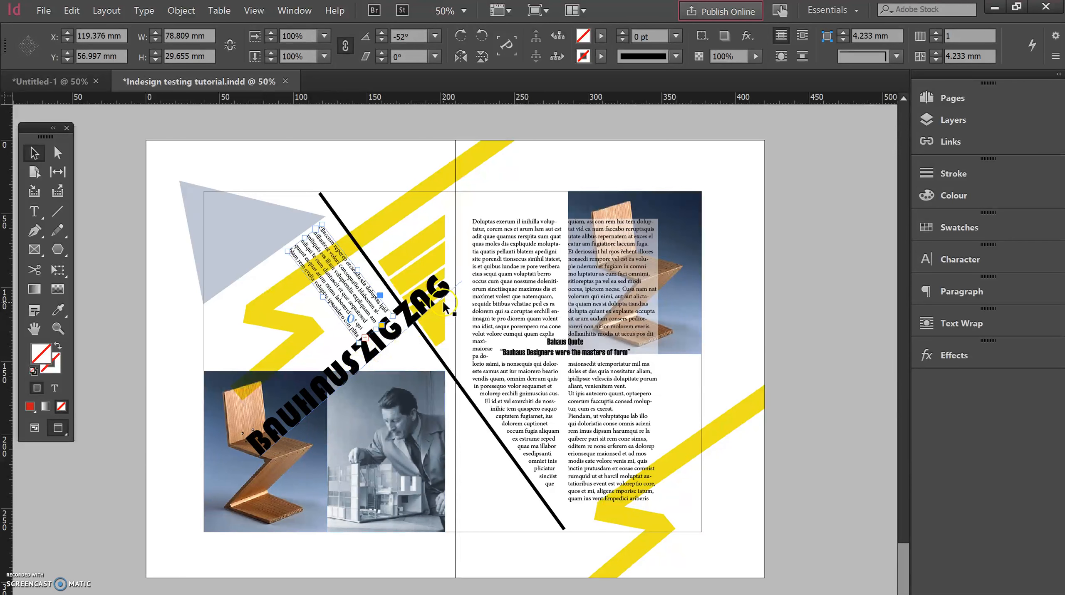
left_click(65, 83)
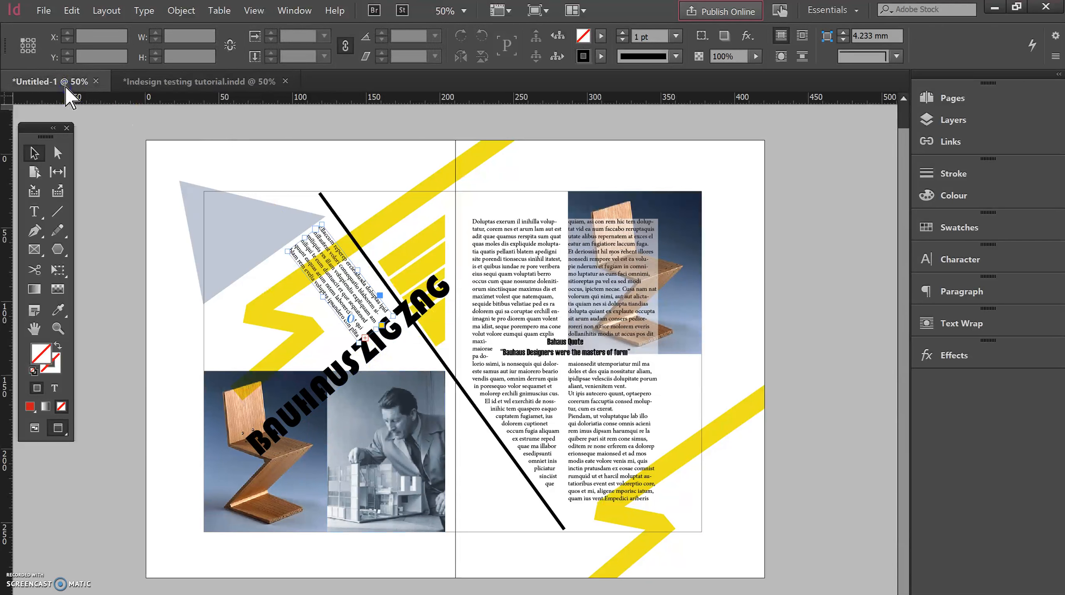
Draw a straight diagonal line about 205 mm long with the Pen tool across the left page, below ZIG ZAG and the paper texture.
left_click(37, 230)
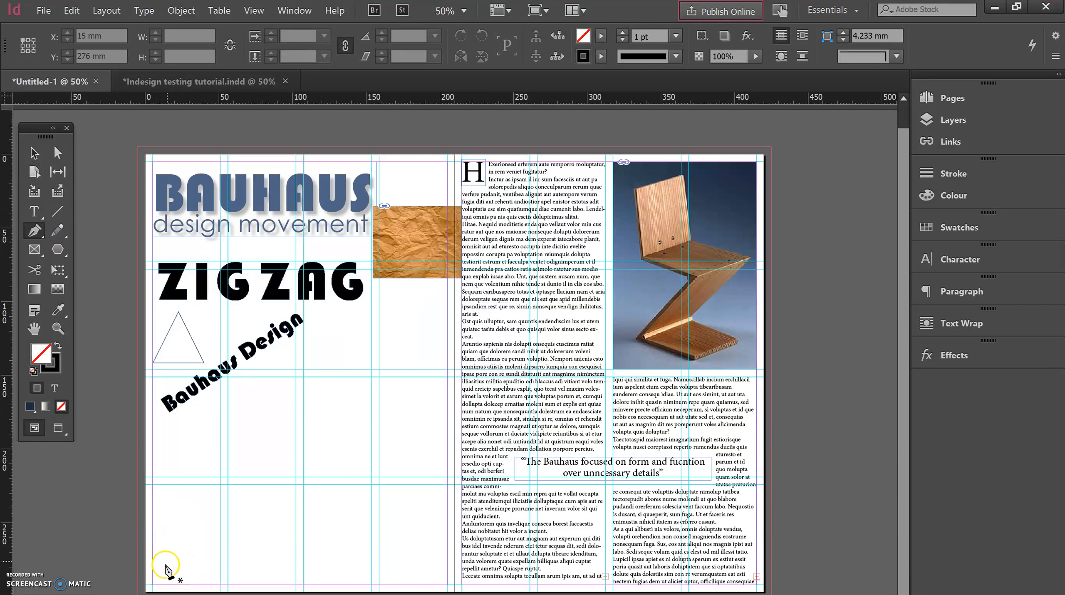
left_click(228, 477)
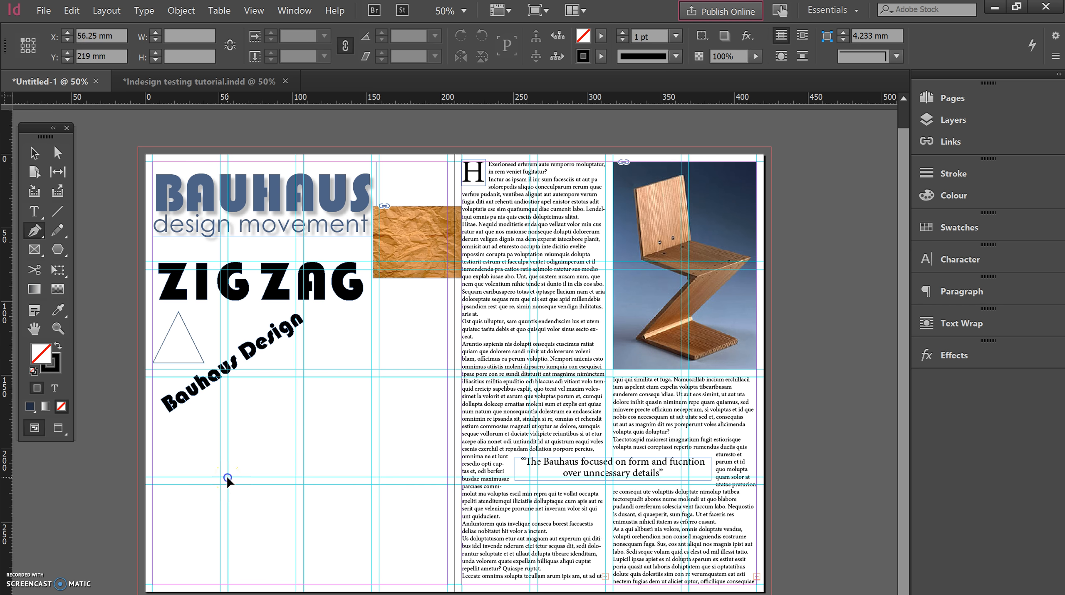
left_click(447, 270)
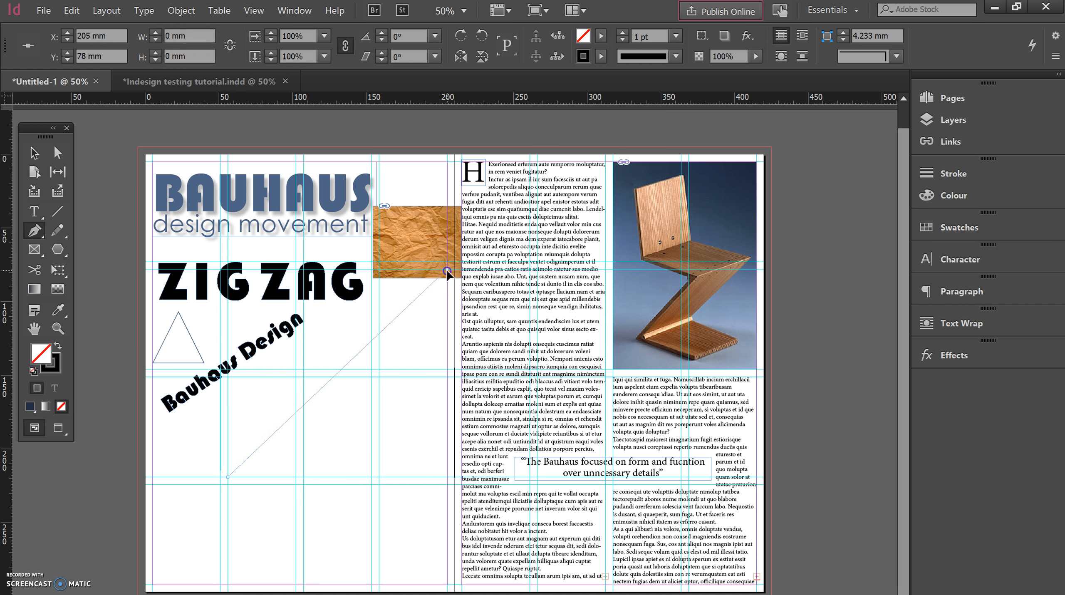
left_click(34, 153)
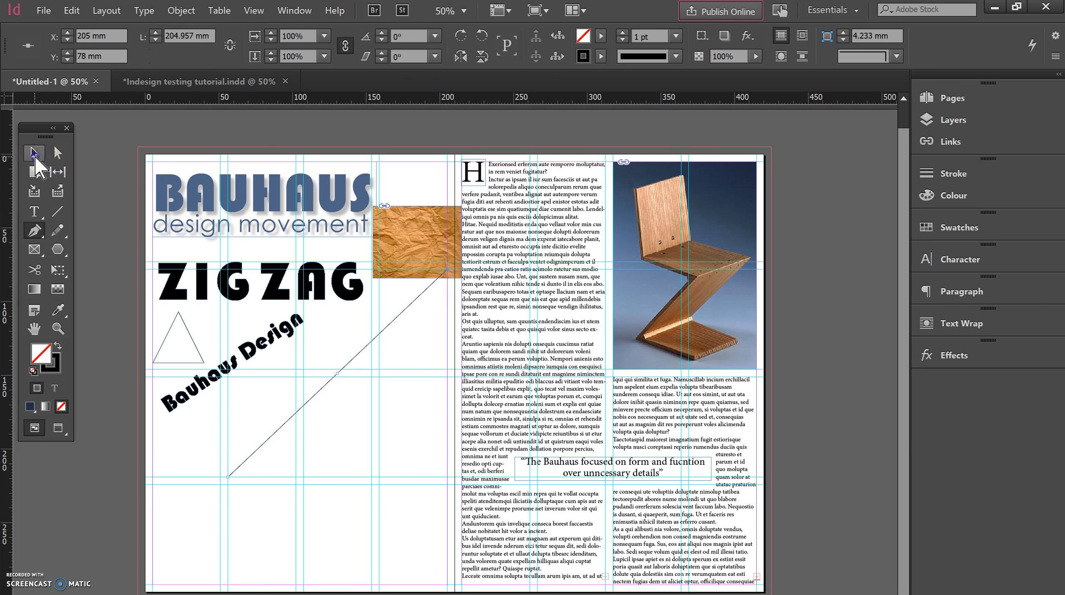
left_click(194, 454)
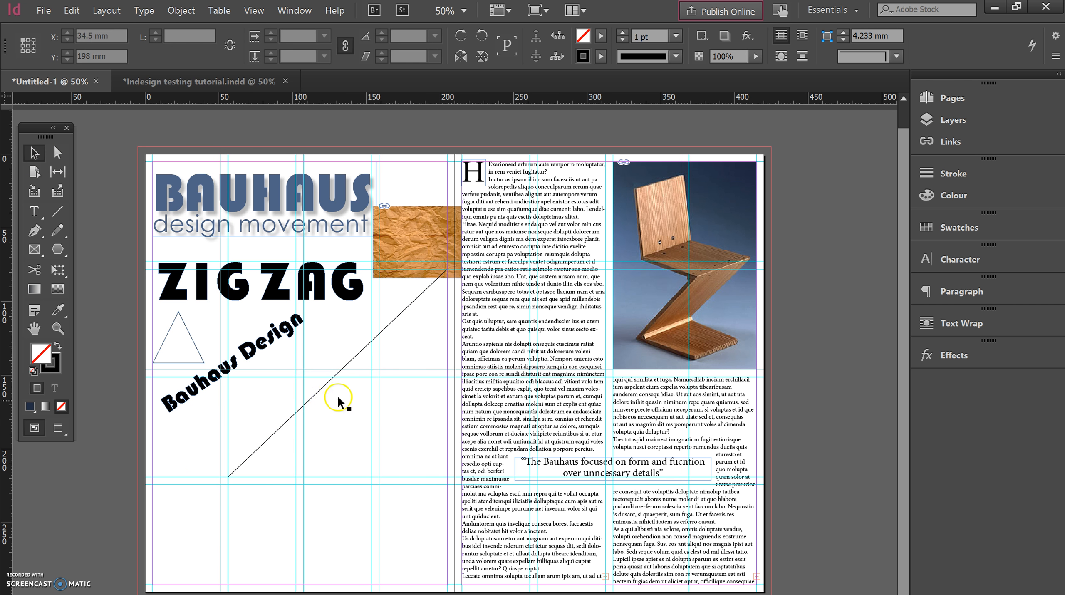
left_click(34, 212)
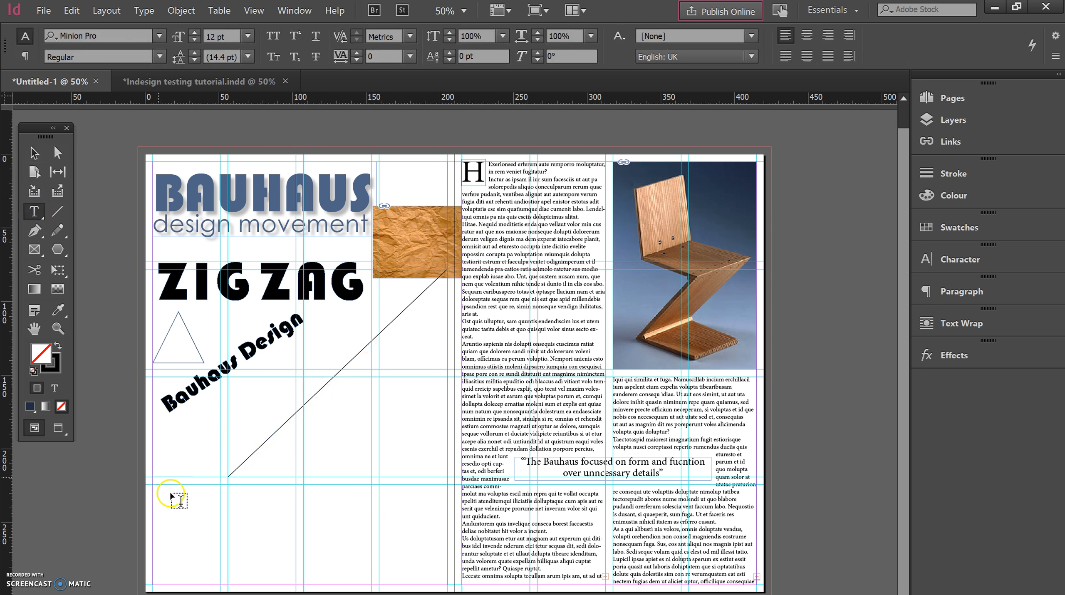
left_click(231, 477)
key("a")
left_click(63, 240)
Add the text "Bauhuas Design Movement" along the diagonal line as type on a path.
left_click(34, 212)
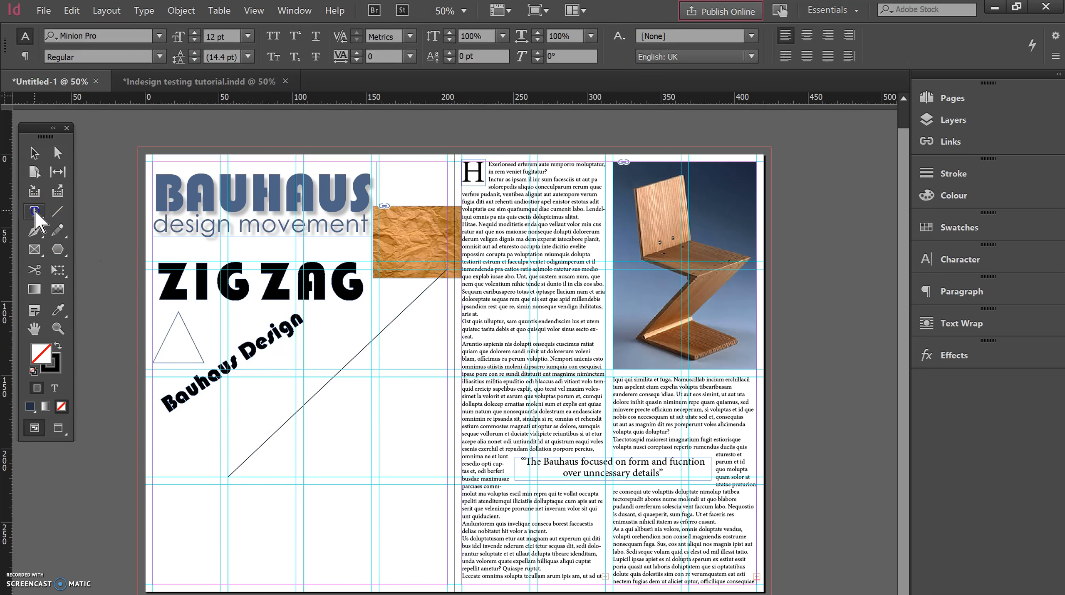
right_click(35, 211)
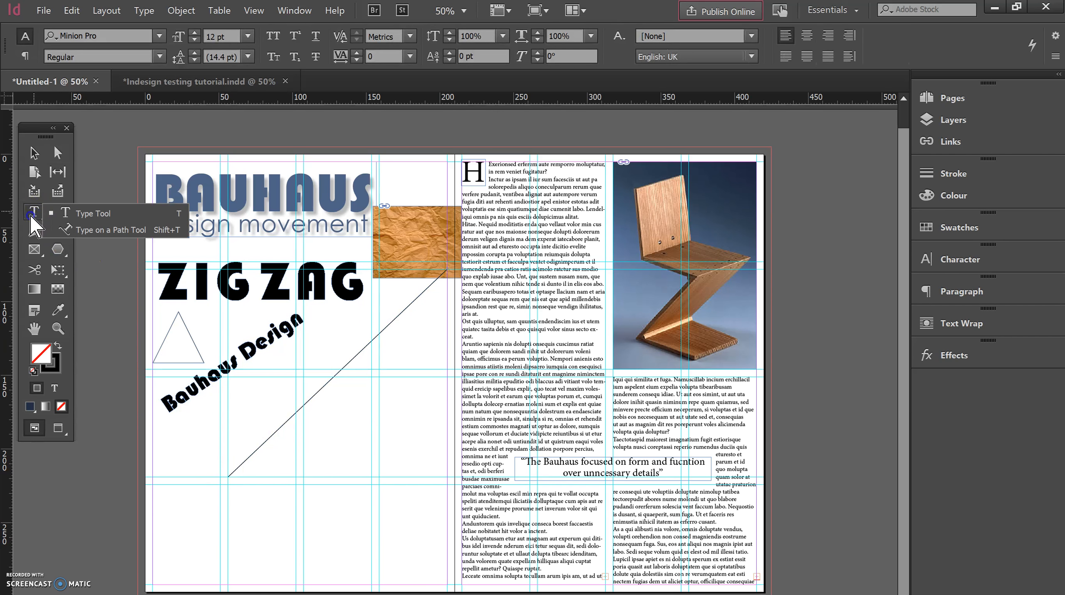
left_click(105, 228)
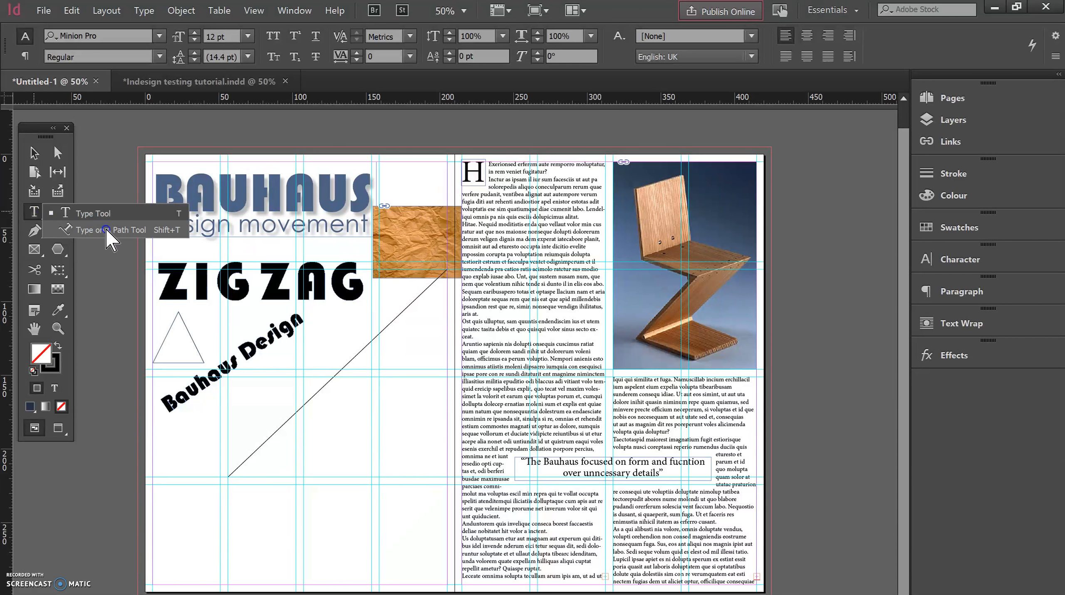
left_click(139, 230)
left_click(230, 473)
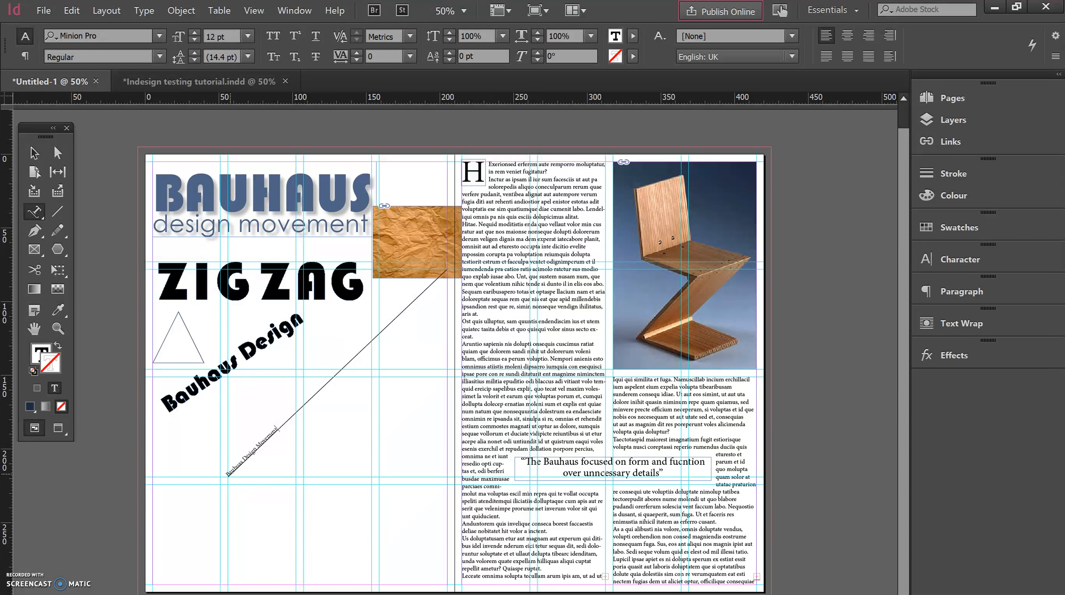
Set all the text on the diagonal path in Century Gothic Regular.
key("ctrl+a")
left_click(117, 35)
type("centur")
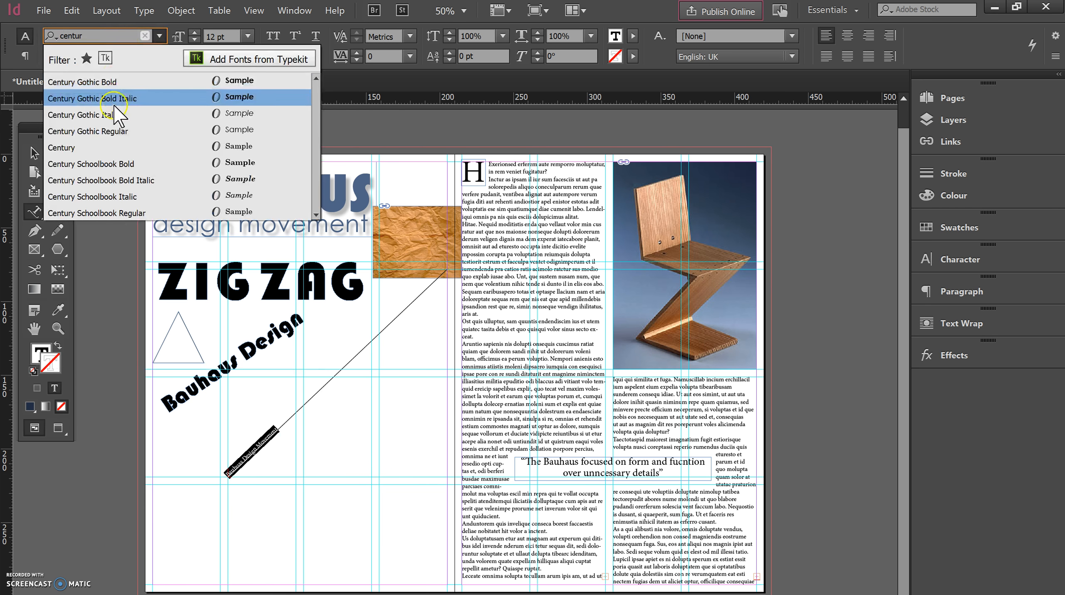
left_click(162, 132)
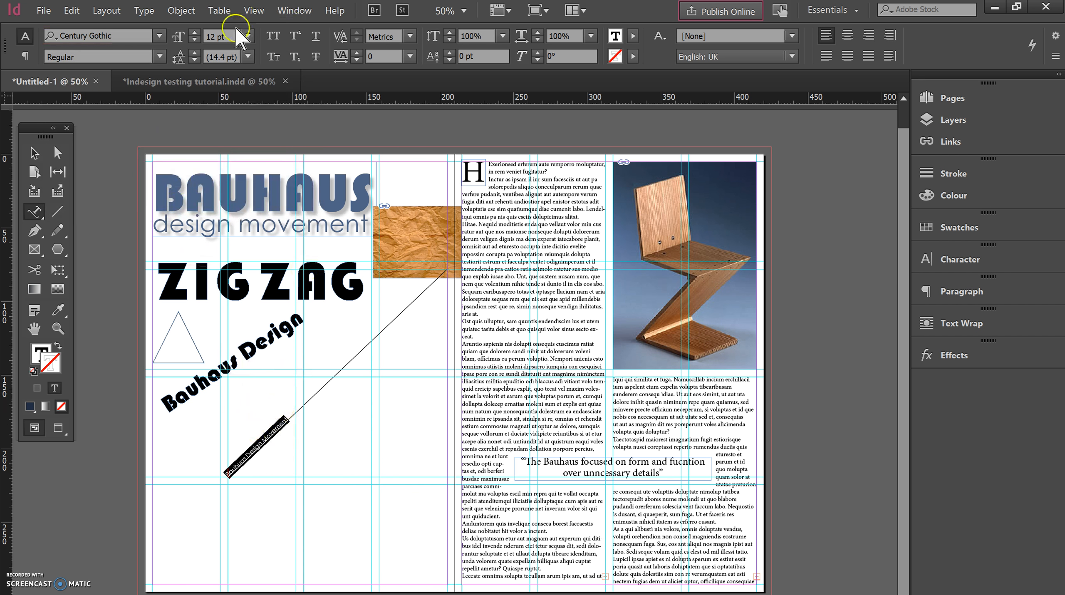
Try the path text at 70 pt and 50 pt, and settle on a font size of 40 pt.
left_click(216, 36)
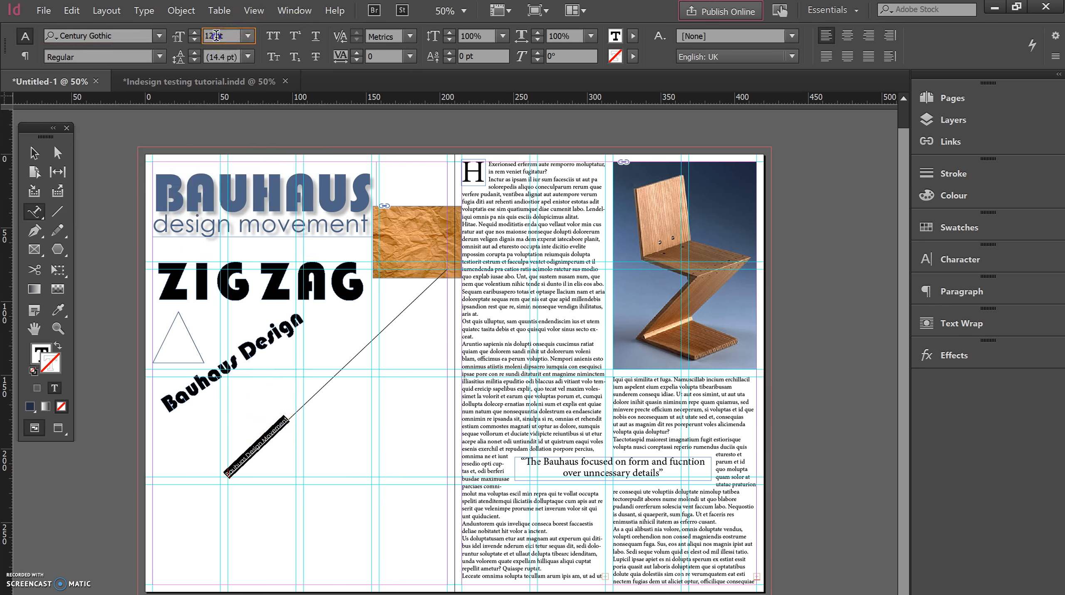
type("70")
key("Return")
left_click(280, 377)
left_click(194, 40)
left_click_drag(215, 38, 204, 37)
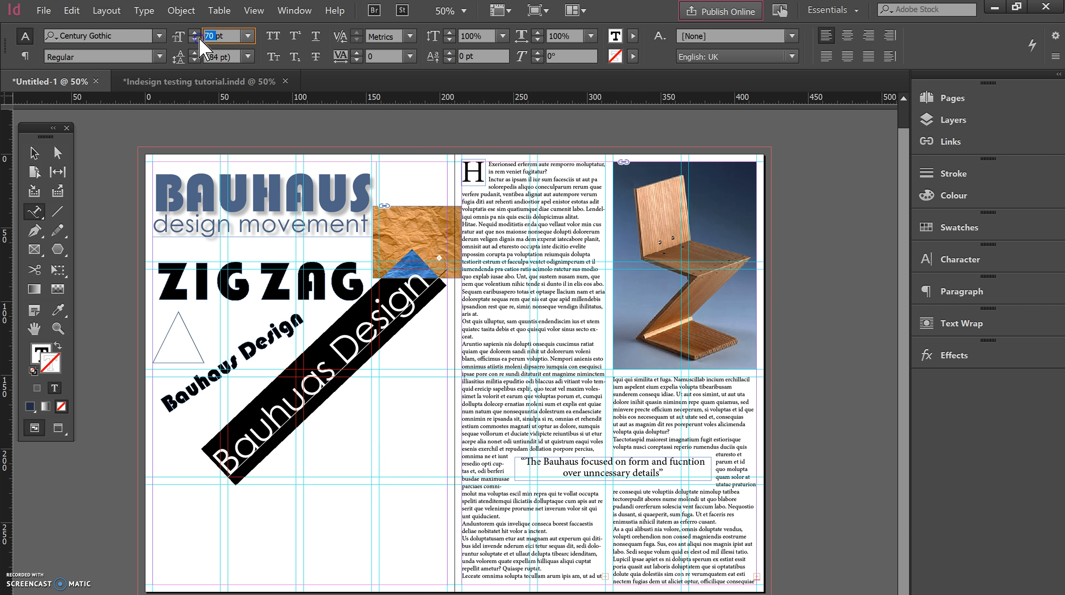
type("50")
key("Return")
left_click(202, 36)
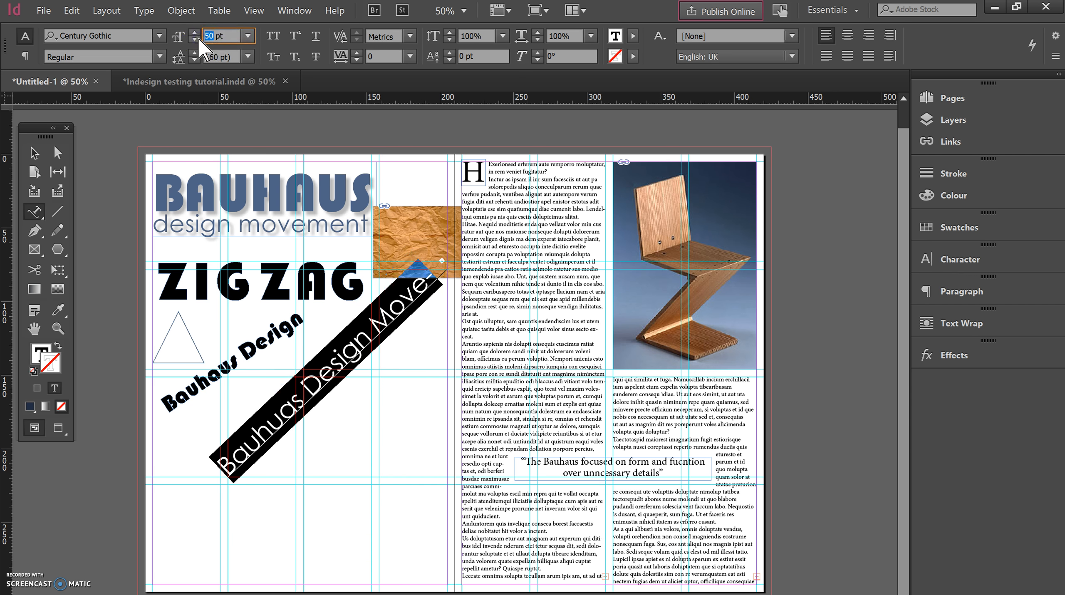
key("Return")
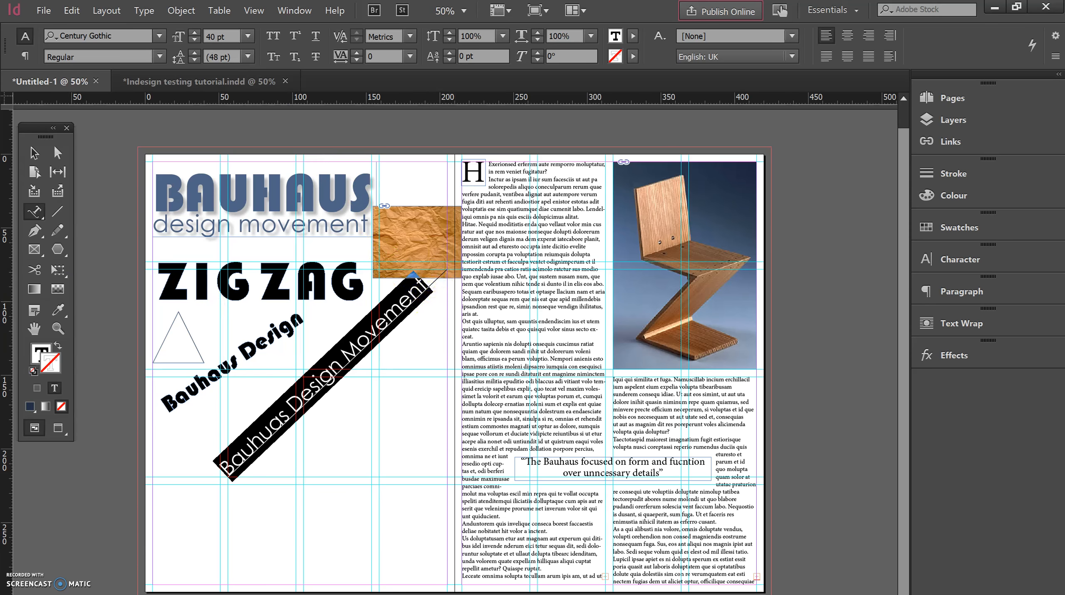
Adjust the upper end of the diagonal text path slightly at the guide intersection over the paper texture.
left_click(34, 153)
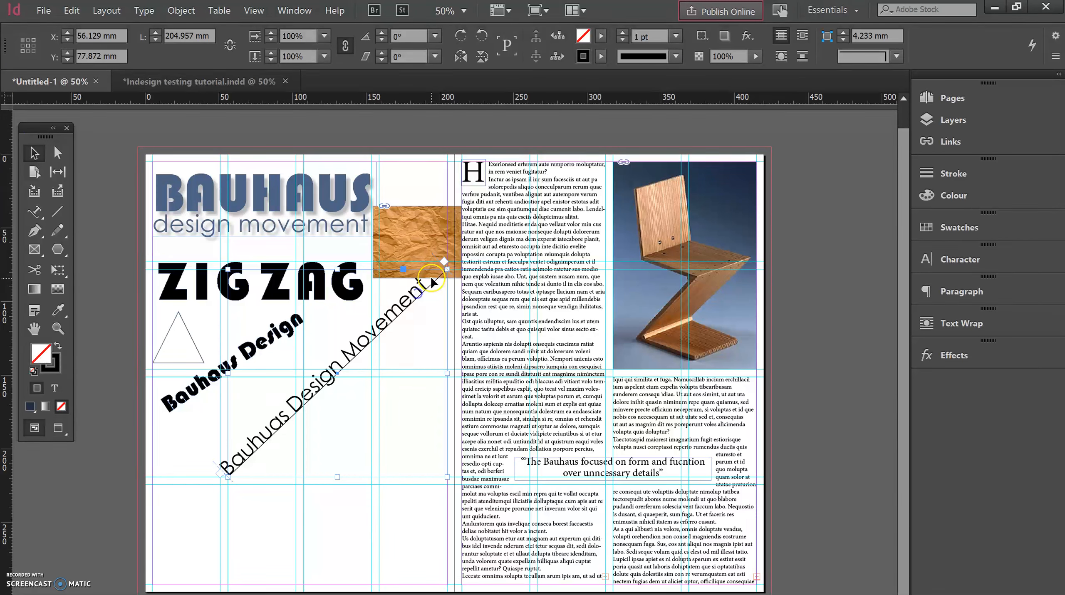
left_click(446, 271)
mouse_move(445, 271)
left_mouse_down()
mouse_move(406, 305)
mouse_move(494, 212)
mouse_move(448, 267)
left_mouse_up()
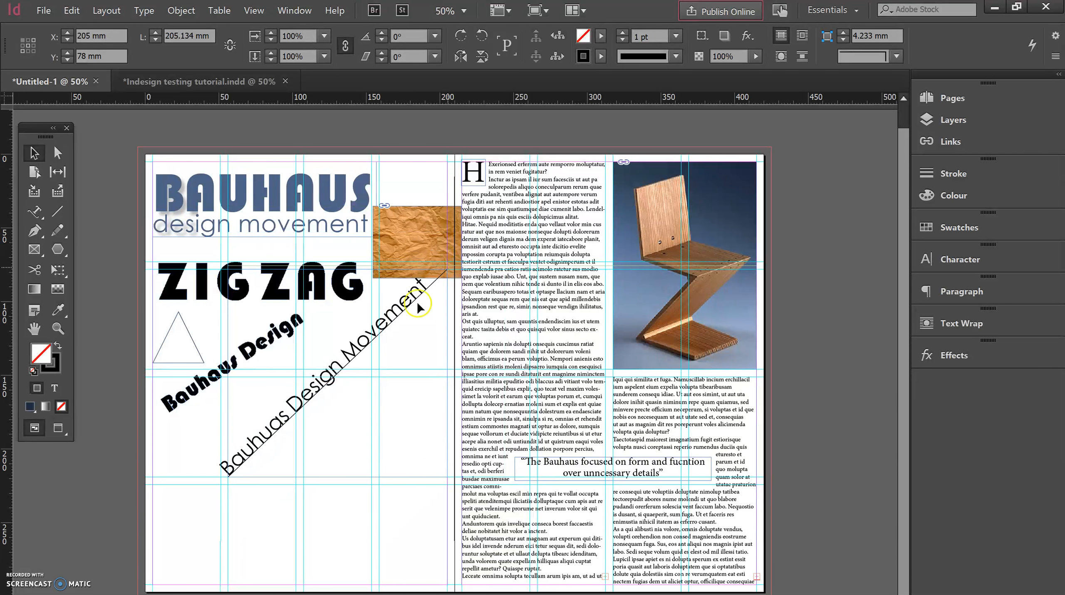
Remove the stroke from the diagonal path so that only its text shows.
key("t")
left_click(396, 310)
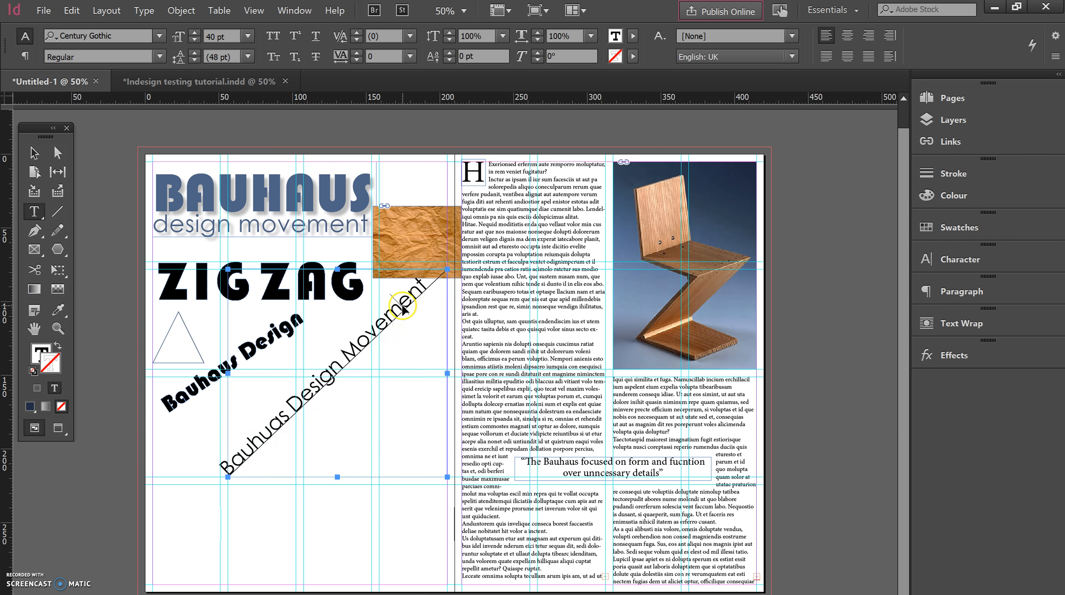
key("ctrl+a")
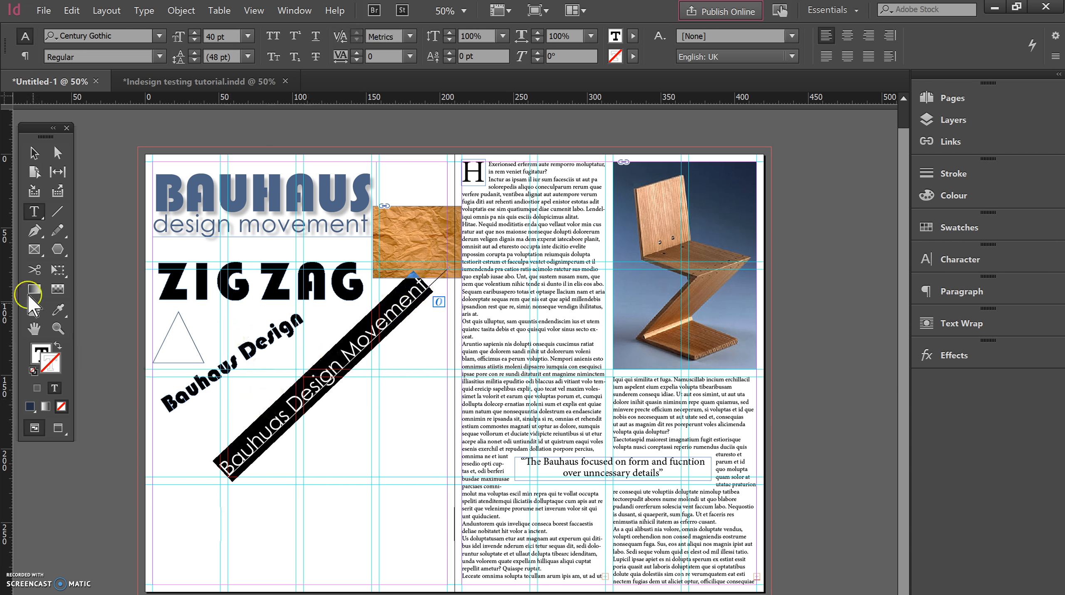
left_click(26, 158)
left_click(222, 473)
left_click(249, 459)
left_click(57, 365)
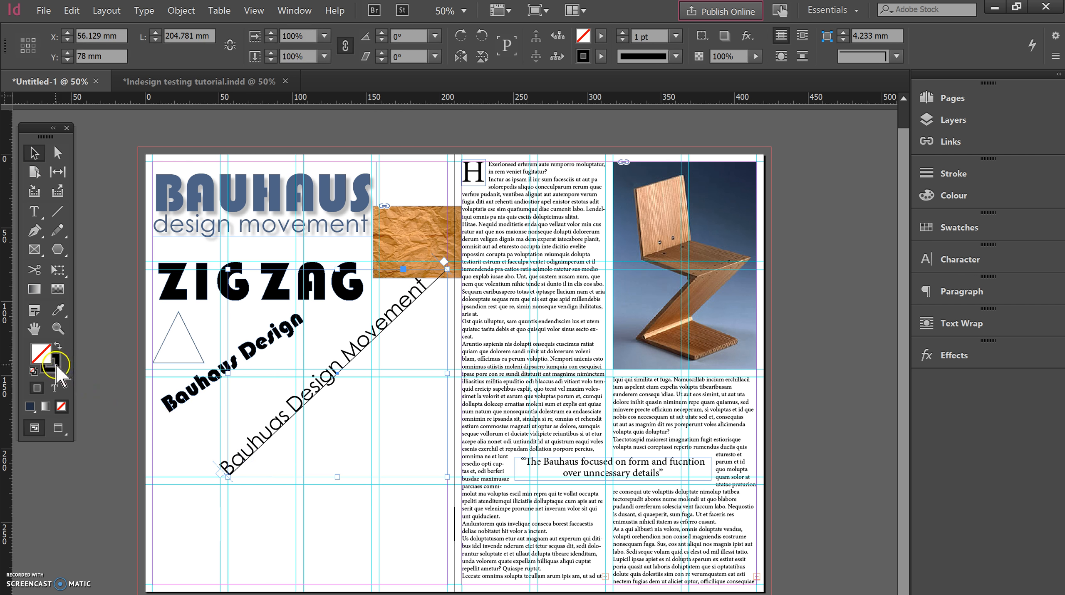
left_click(61, 406)
left_click(236, 541)
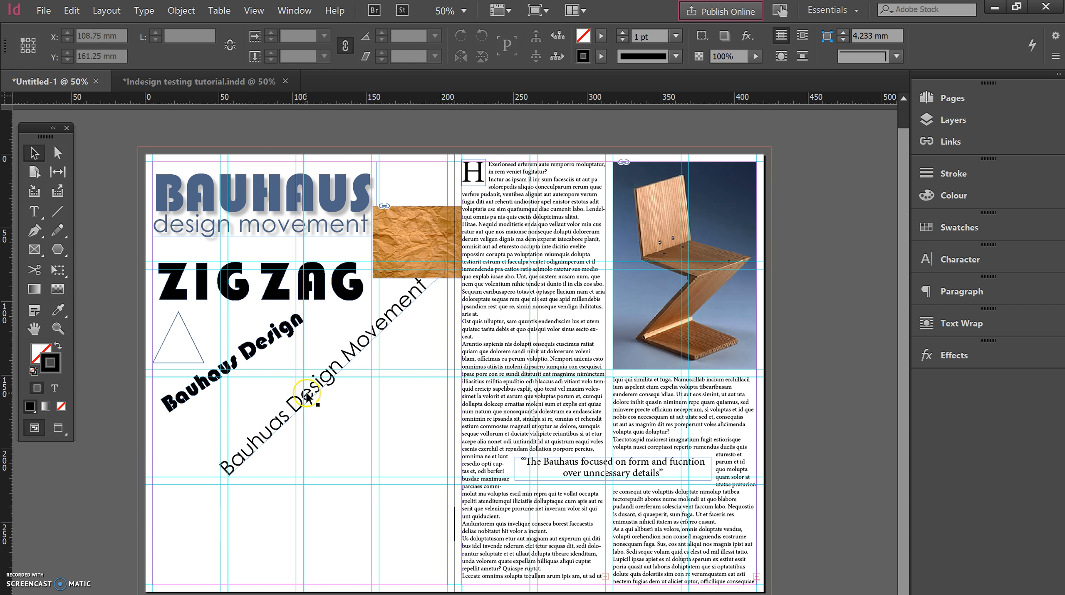
Place the path text over the right page's body copy and try wrapping around its bounding box and its object shape.
left_click_drag(316, 390, 518, 521)
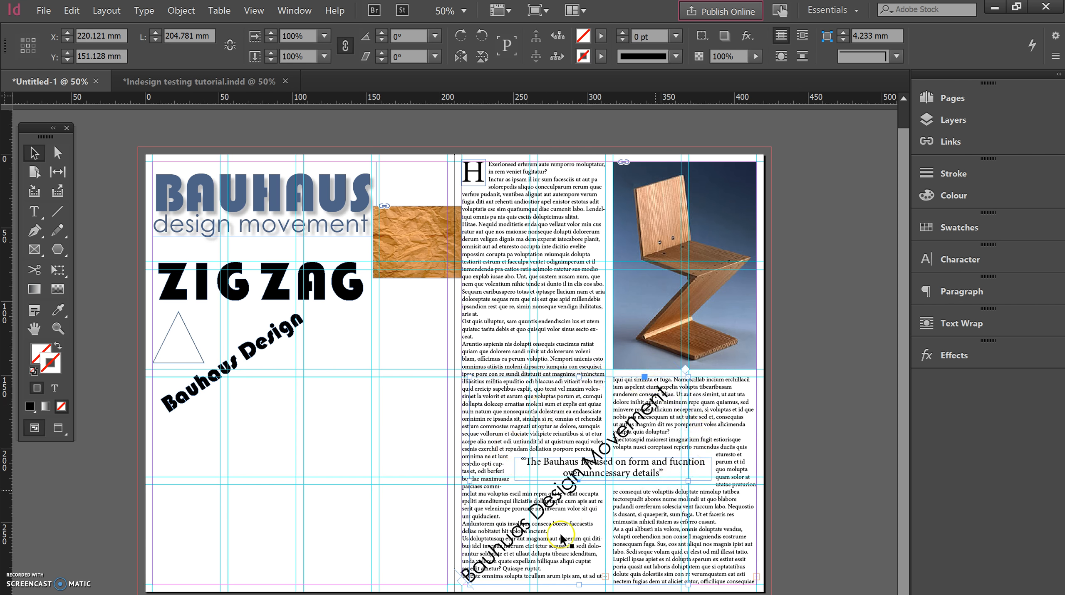
left_click(952, 323)
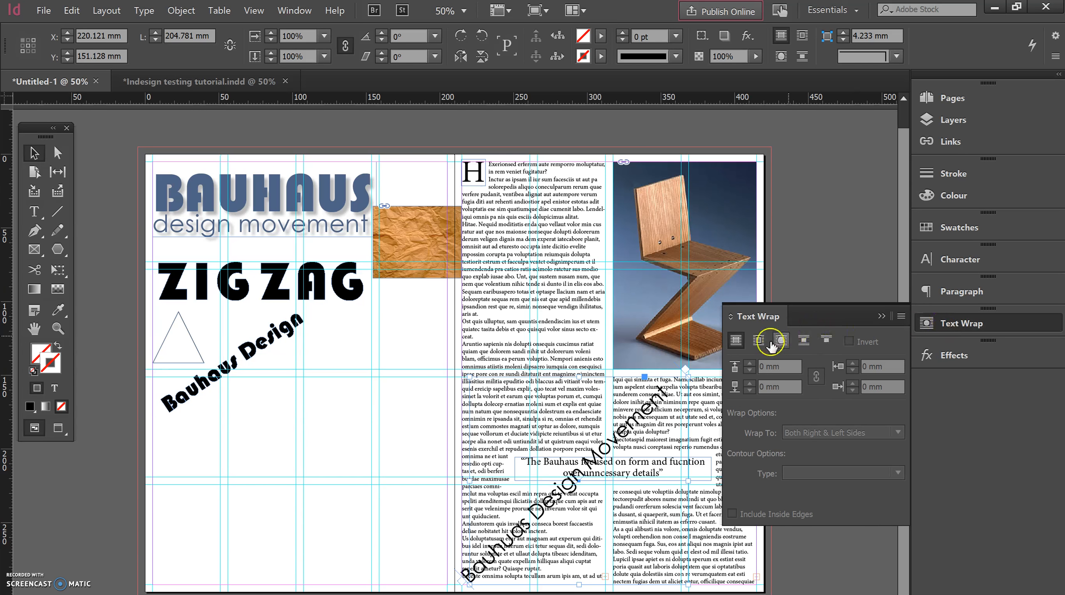
left_click(759, 342)
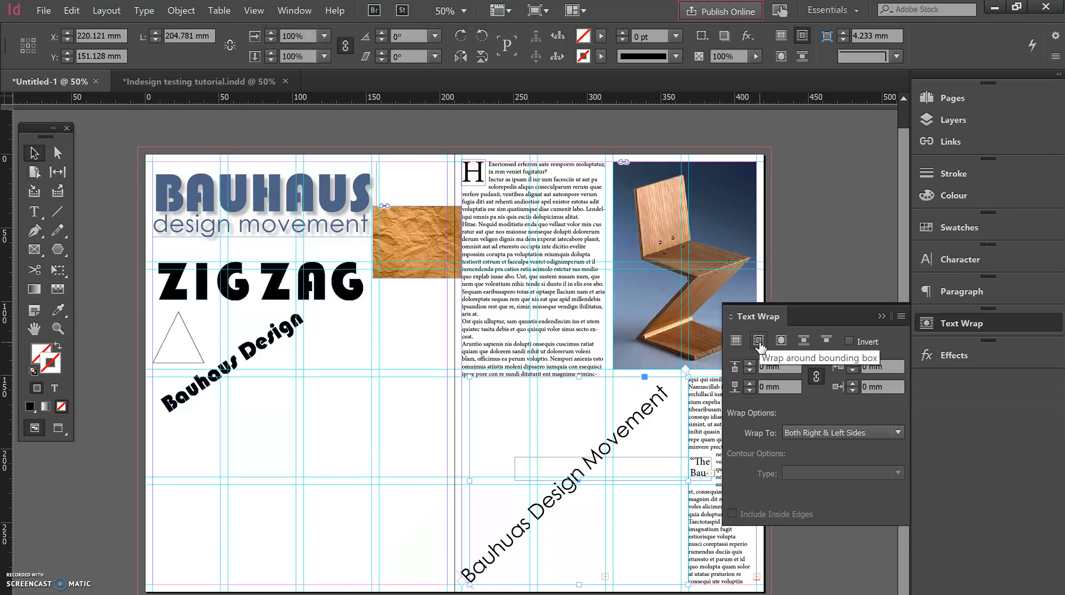
left_click(780, 343)
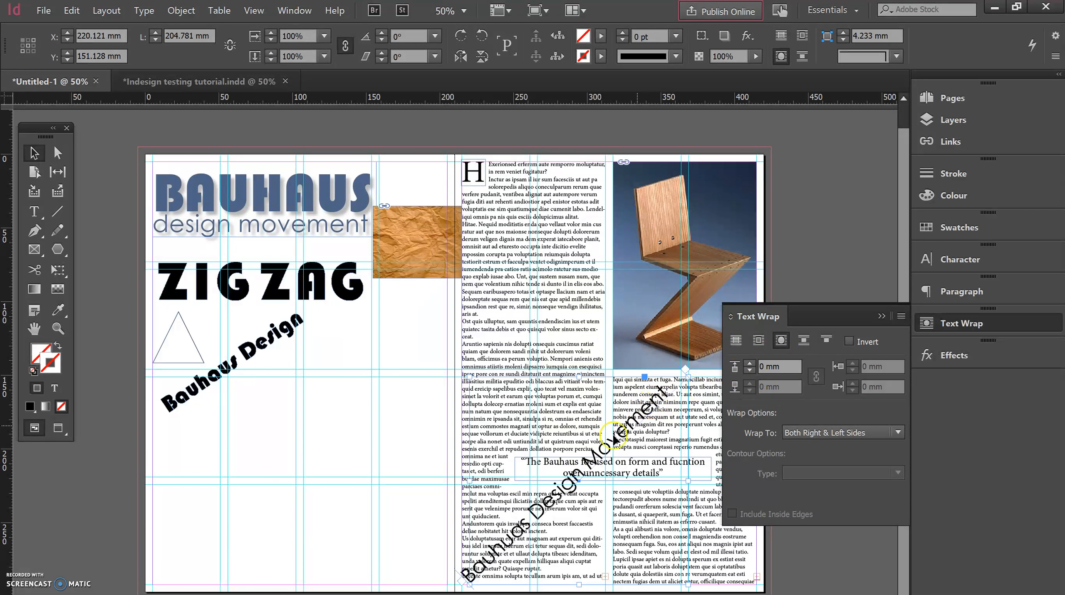
Move the path text back onto the left page and convert it to outlines.
left_click_drag(627, 435, 380, 429)
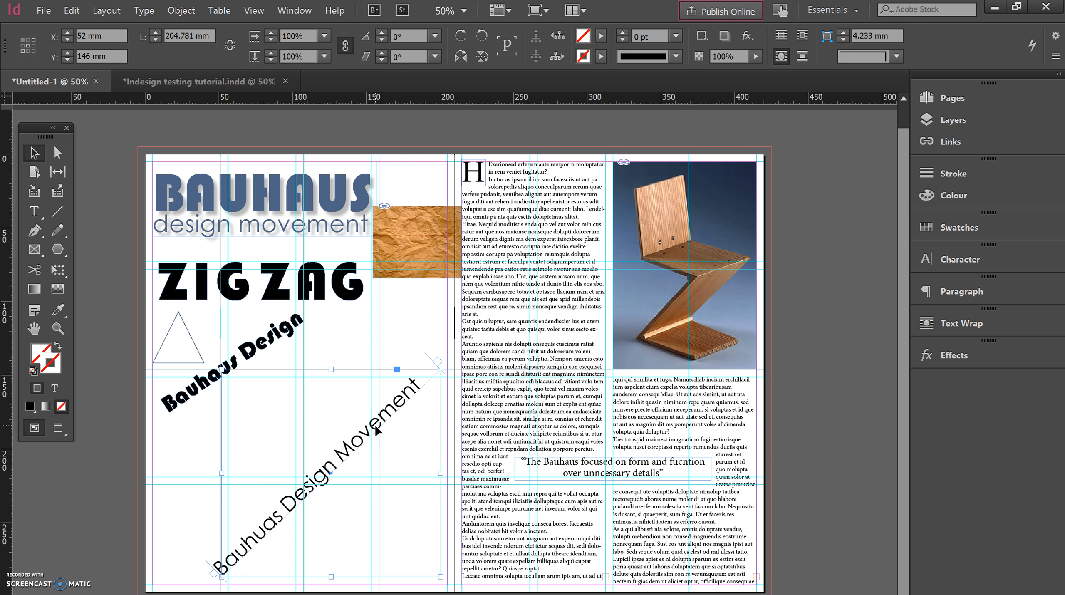
left_click(143, 12)
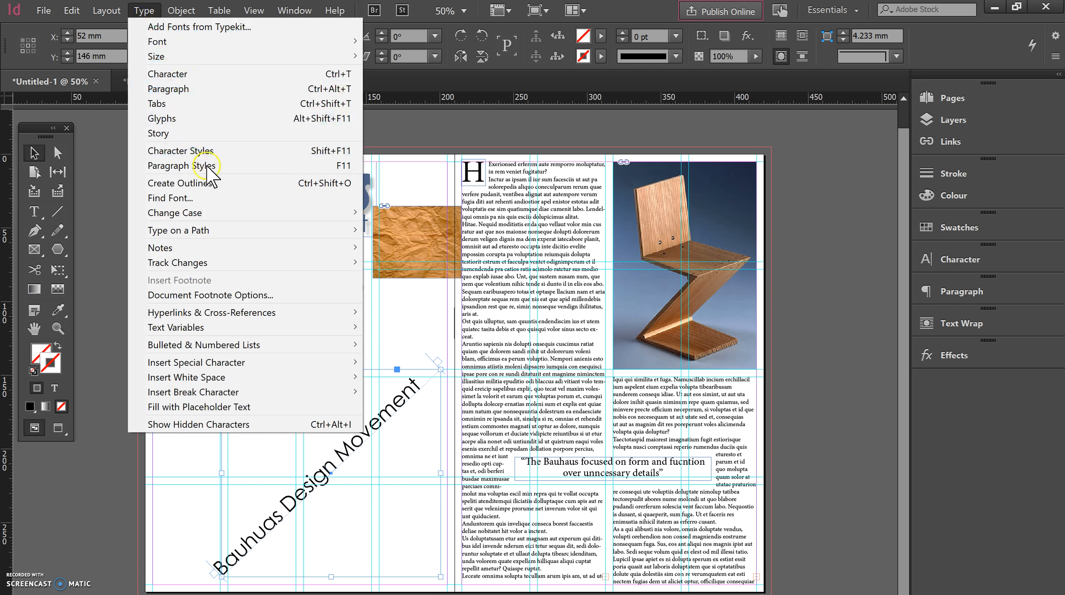
left_click(213, 184)
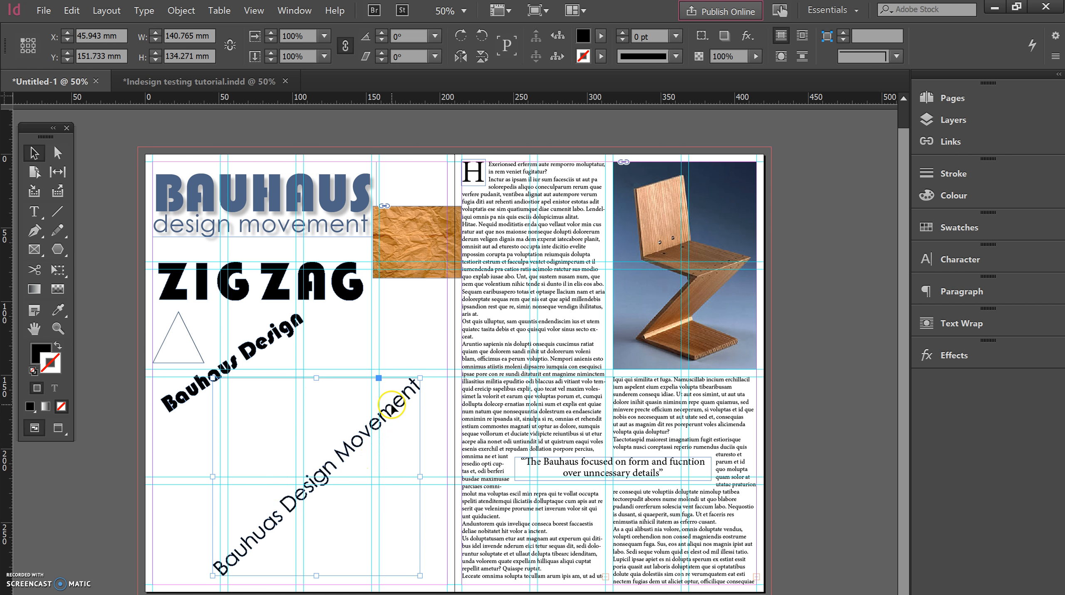
Place the outlined diagonal title over the right page's lower body text and wrap the text around its object shape.
left_click_drag(392, 408, 644, 415)
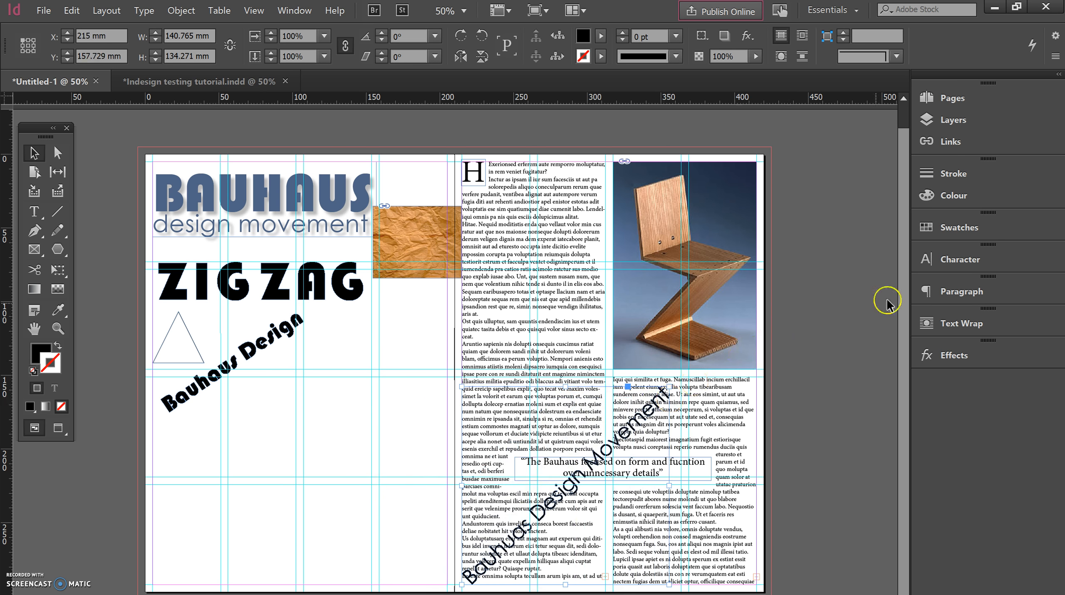
left_click(961, 321)
left_click(782, 343)
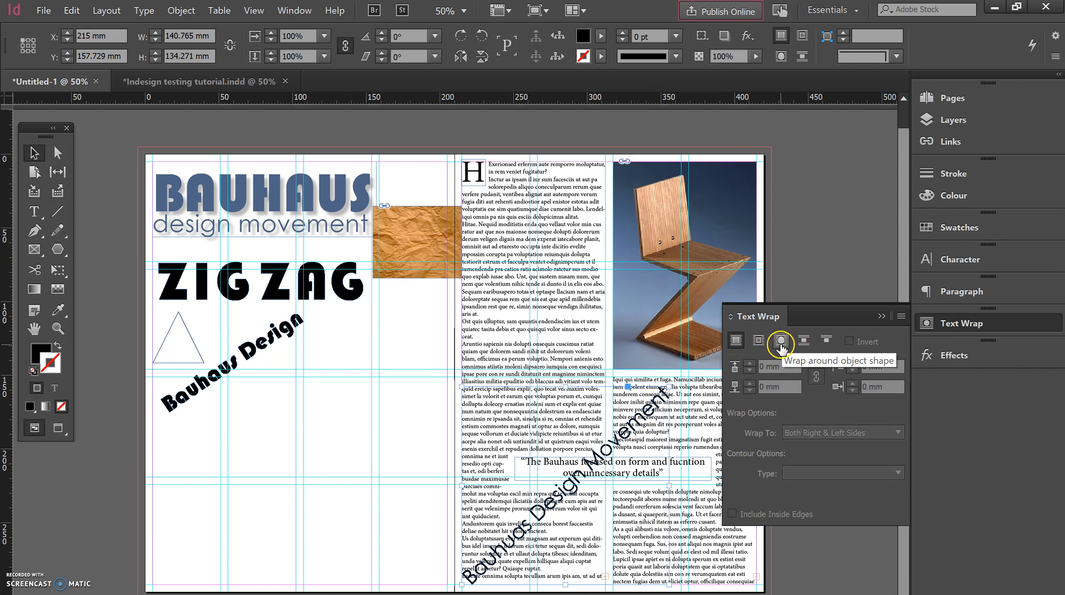
left_click(782, 343)
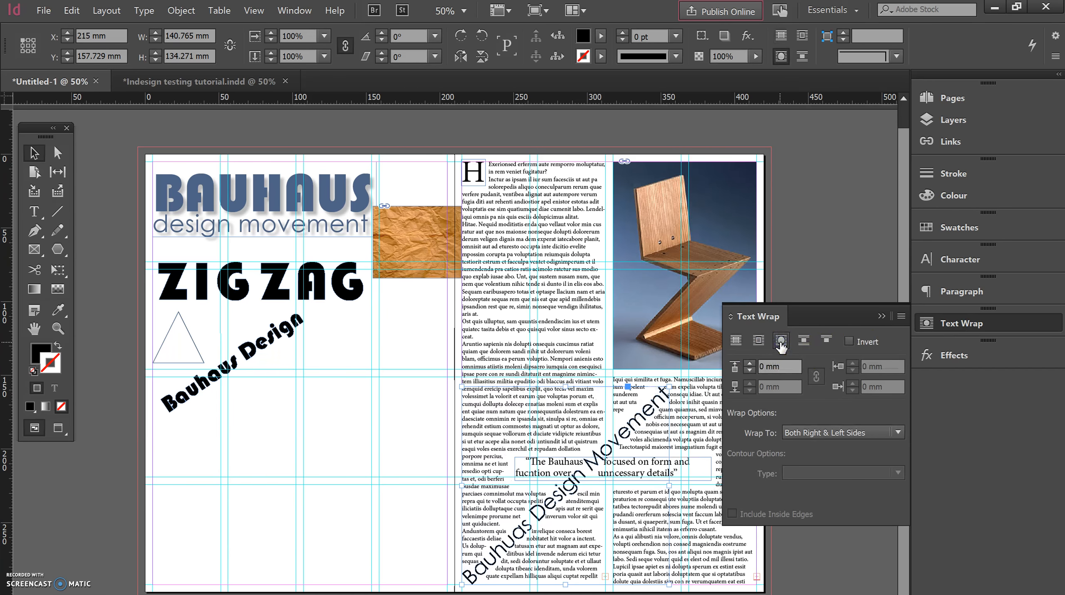
Increase the text wrap offset around the outlined diagonal title to 8 mm.
left_click(660, 414)
left_click(748, 372)
left_click(750, 363)
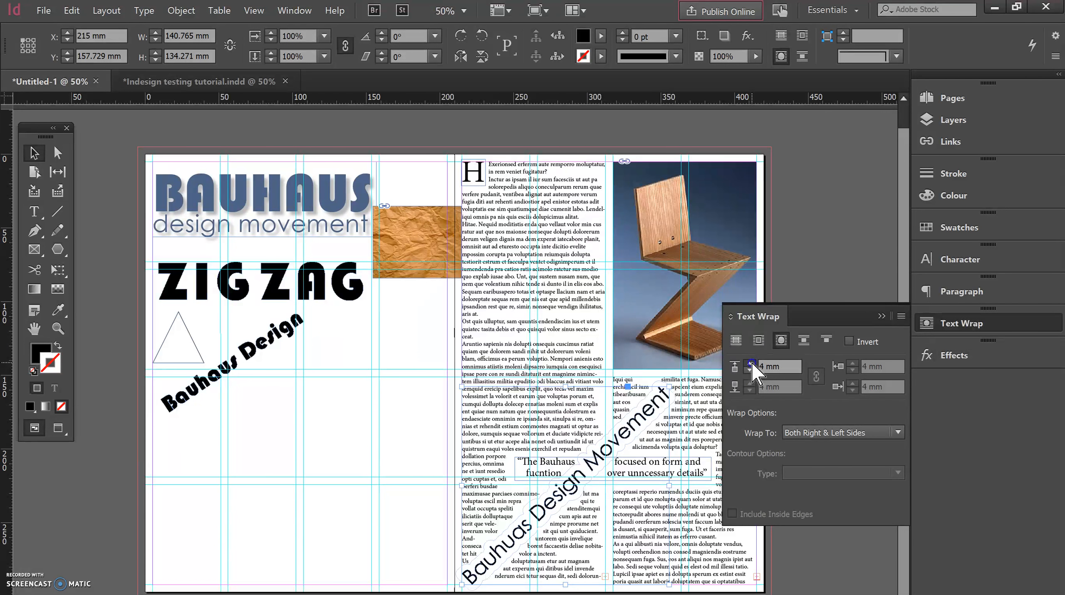
left_click(751, 362)
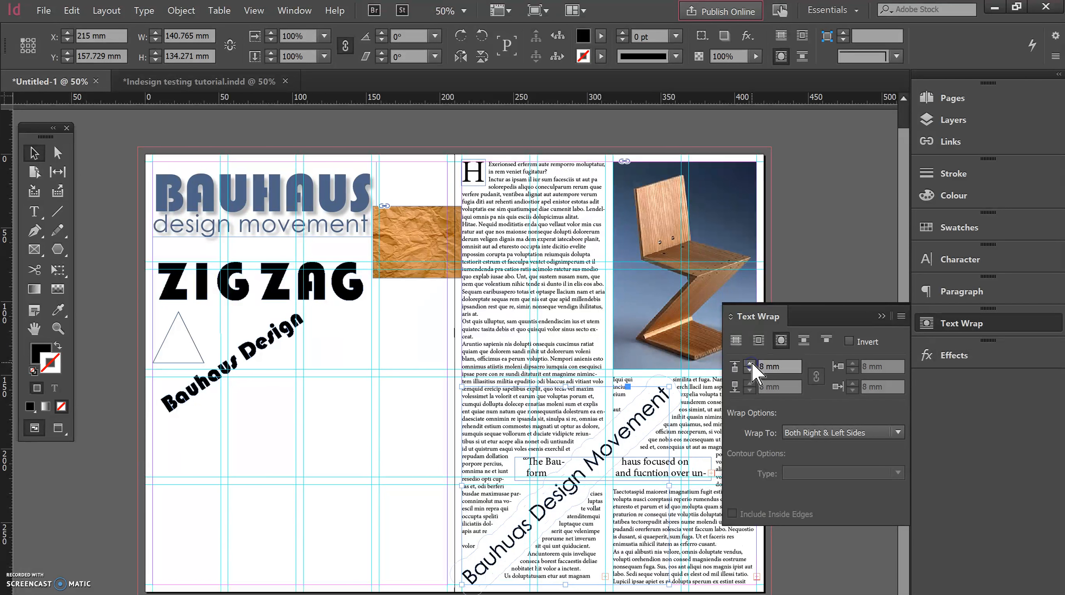
Move the outlined diagonal title off the body copy onto the left page and delete it.
left_click(418, 457)
left_click(664, 464)
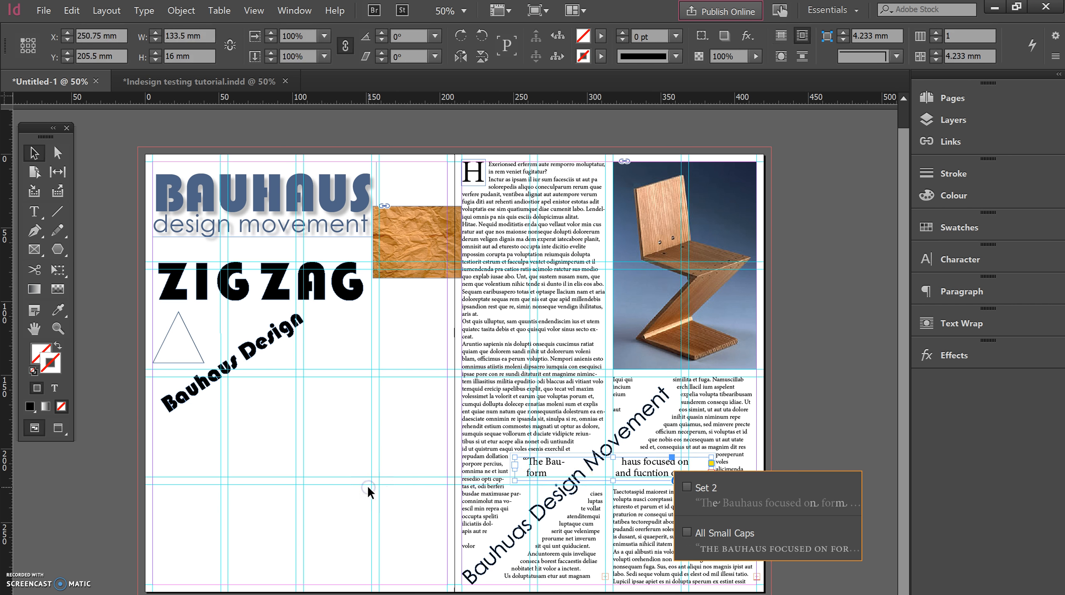
left_click(387, 474)
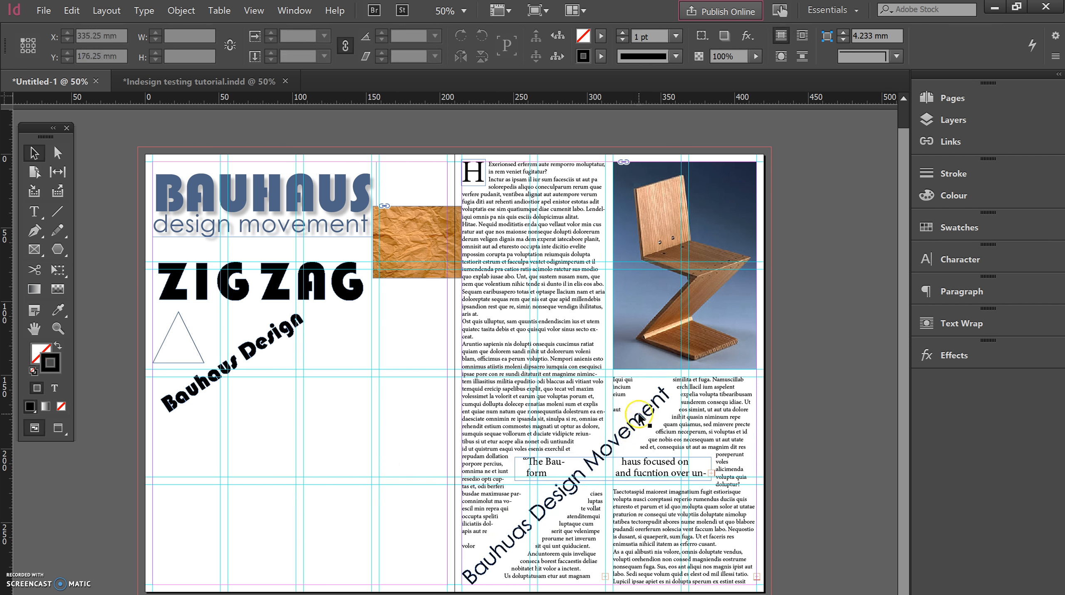
left_click(510, 539)
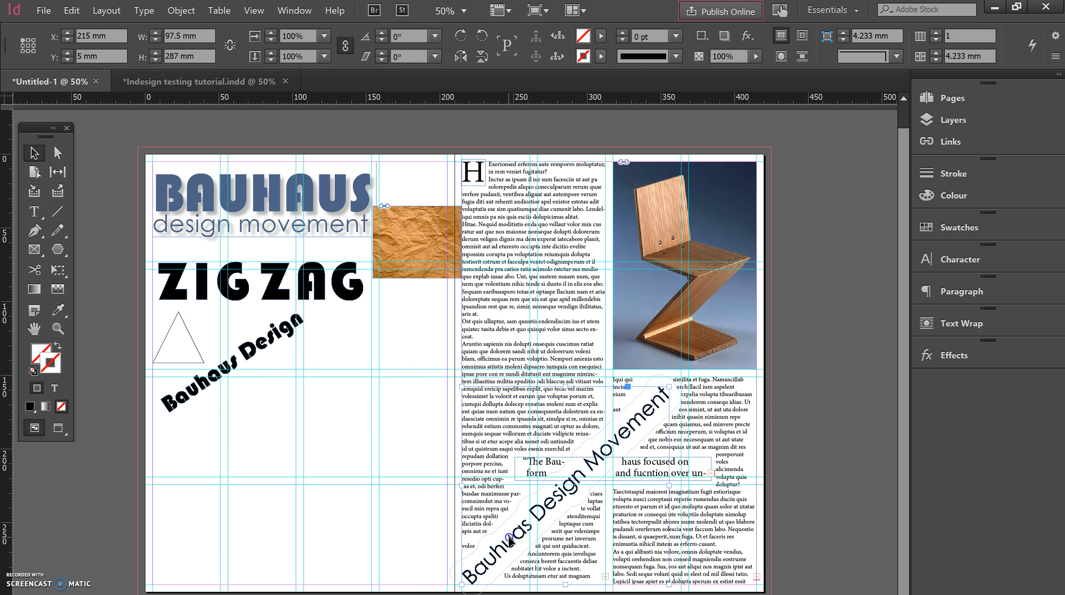
left_click_drag(510, 538, 198, 498)
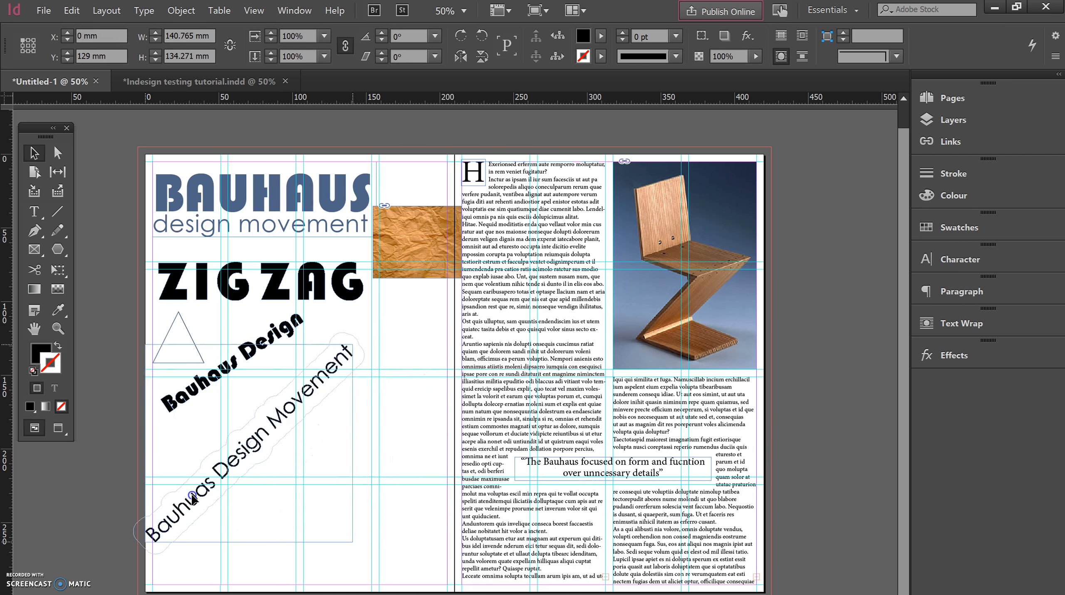
left_click(381, 453)
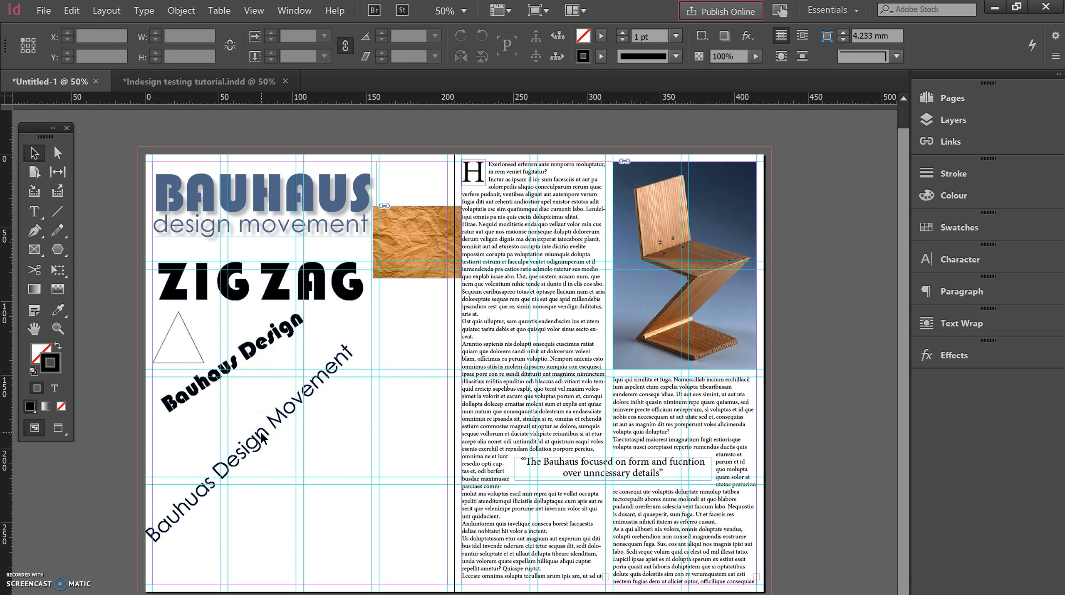
left_click(141, 535)
left_click(607, 529)
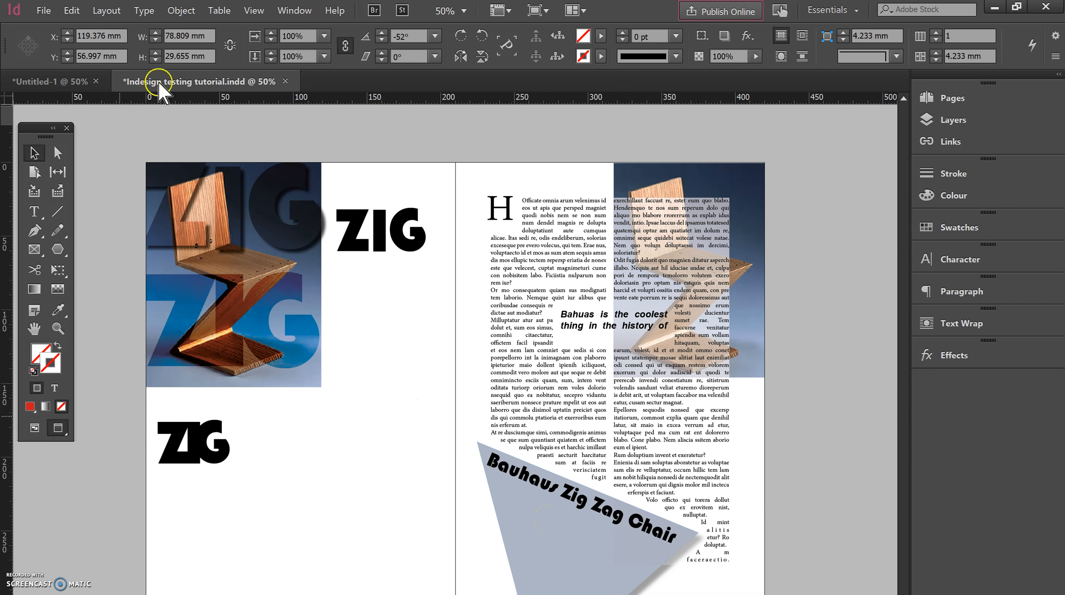
Return to the Untitled-1 document and create a triangle 35.278 mm wide and high with the Polygon tool on the left page.
left_click(82, 84)
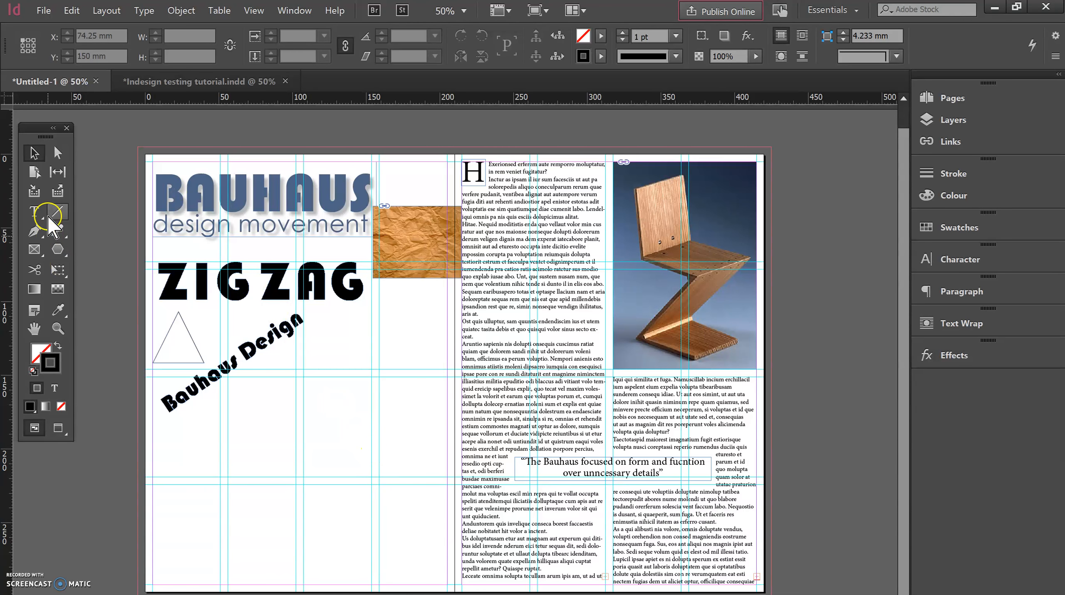
left_click(58, 250)
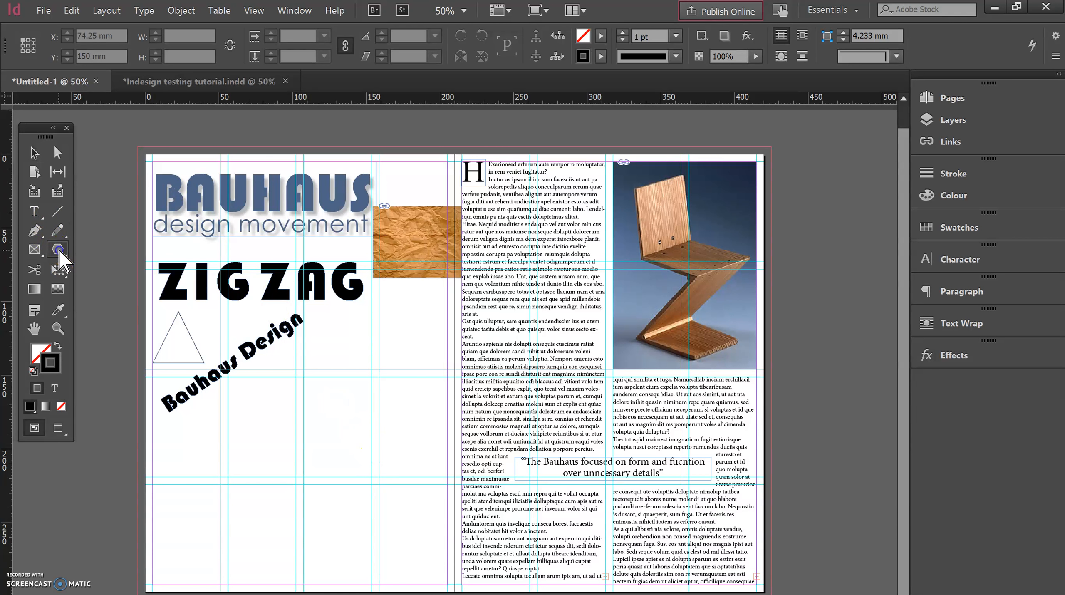
left_click_drag(59, 250, 107, 291)
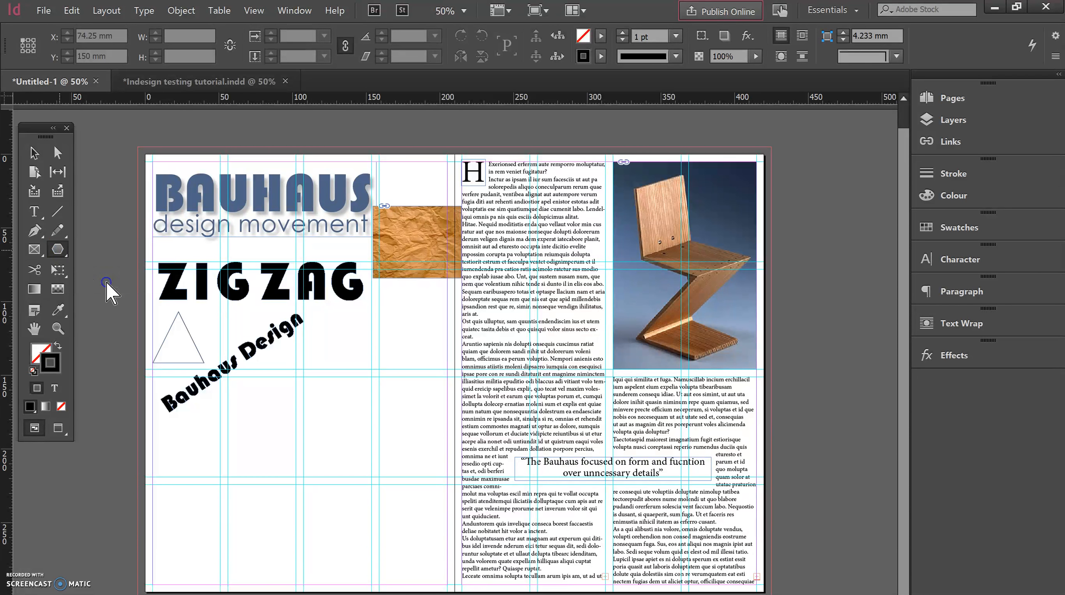
left_click(346, 347)
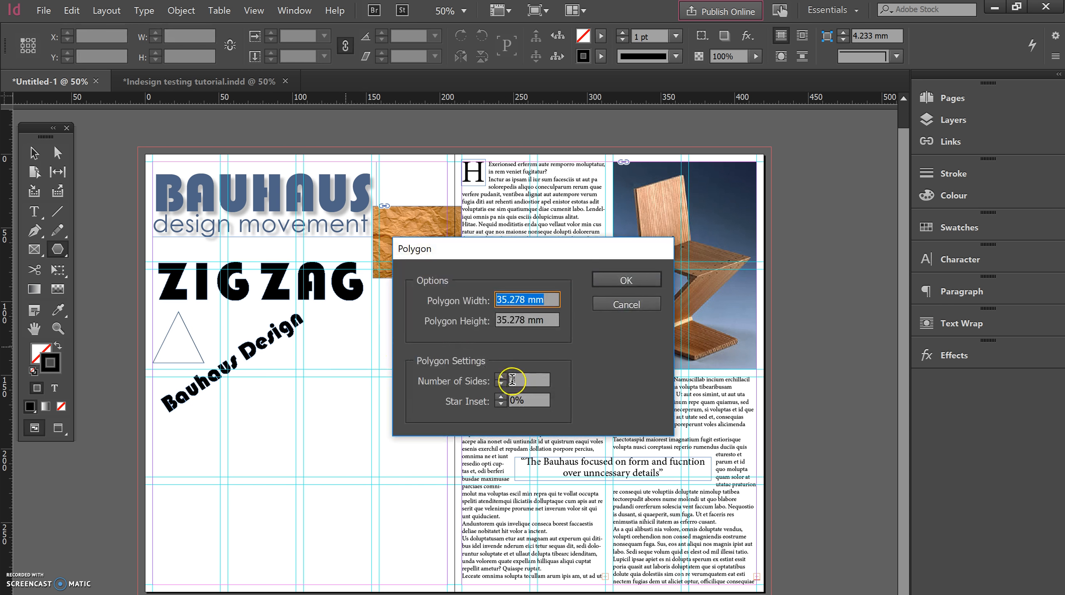
left_click(626, 280)
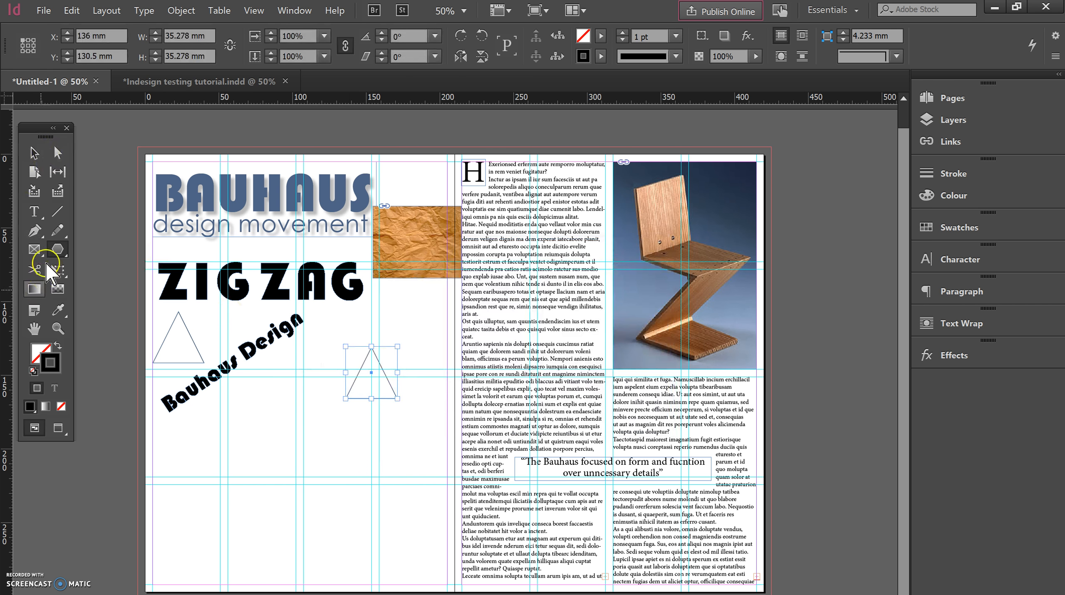
Fill the new triangle with the dark blue sampled from the chair photo's background.
left_click(35, 352)
left_click(35, 351)
left_click(40, 303)
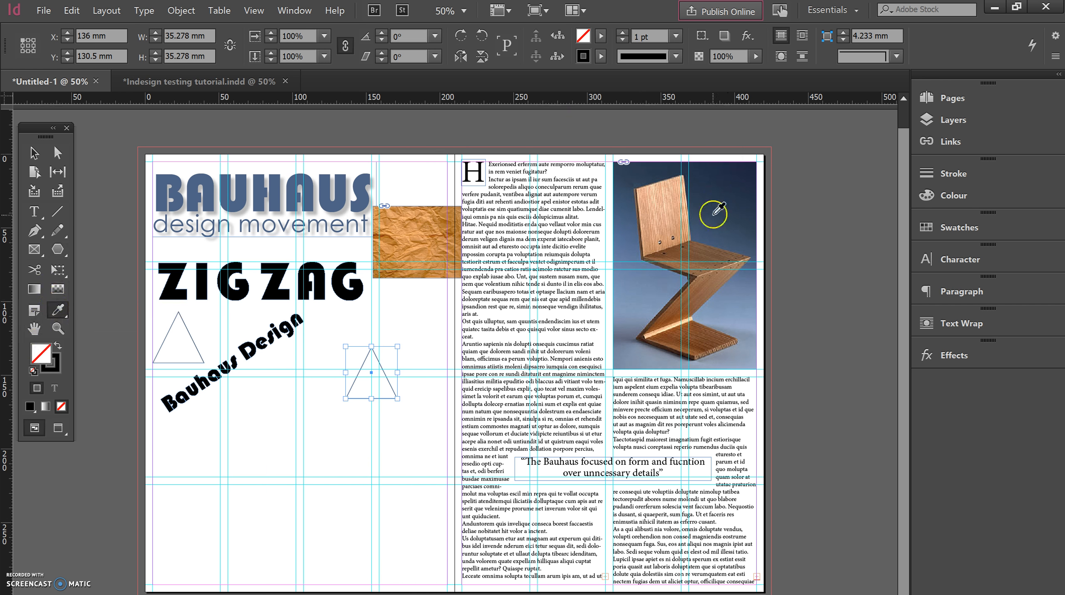
left_click(705, 228)
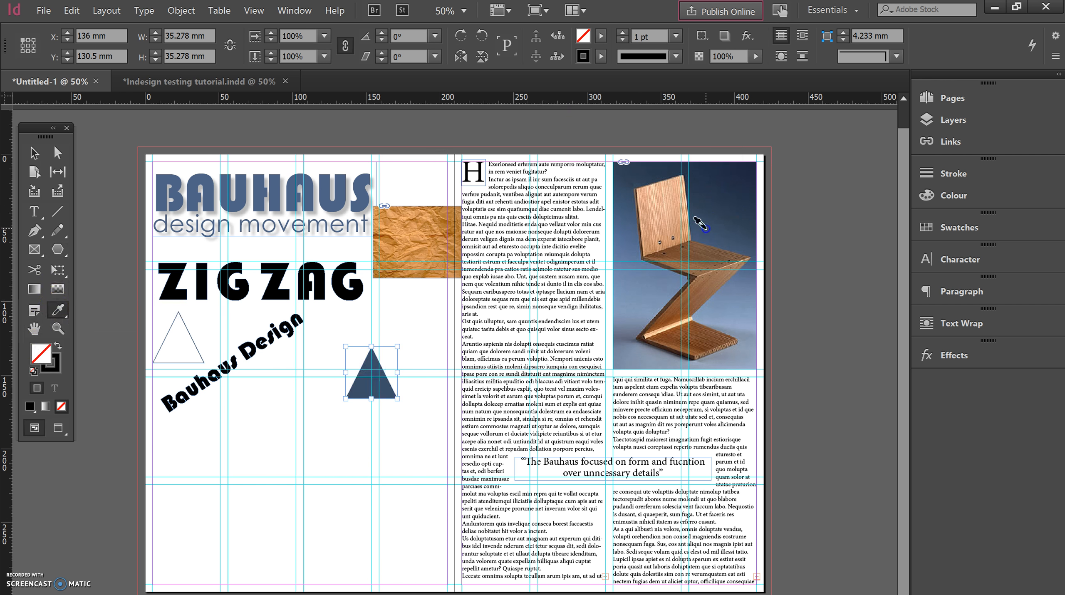
left_click(661, 278)
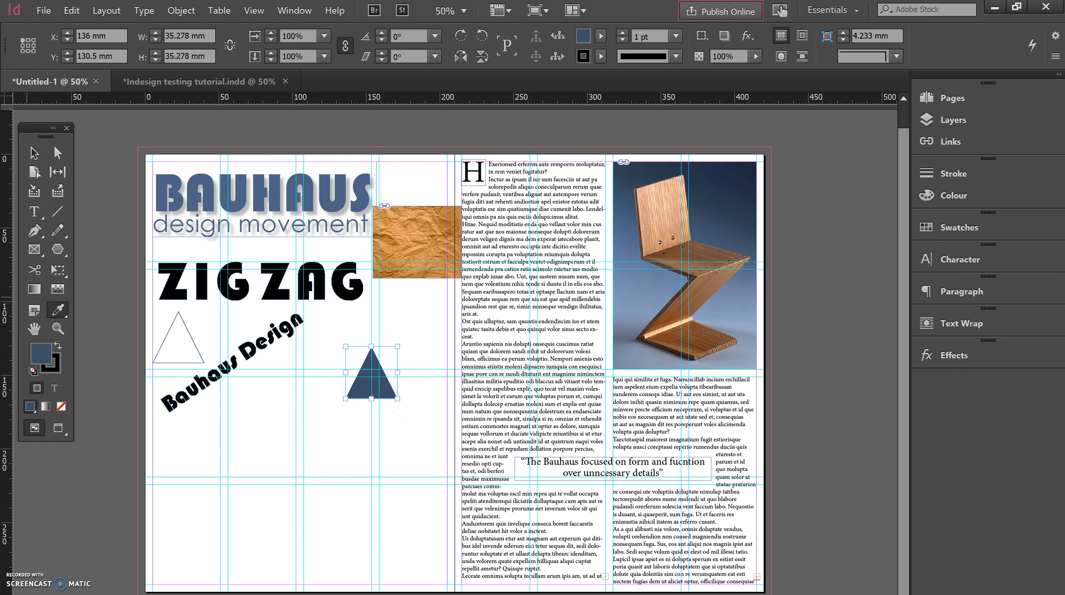
Remove the stroke from the blue triangle.
left_click(34, 154)
left_click(388, 394)
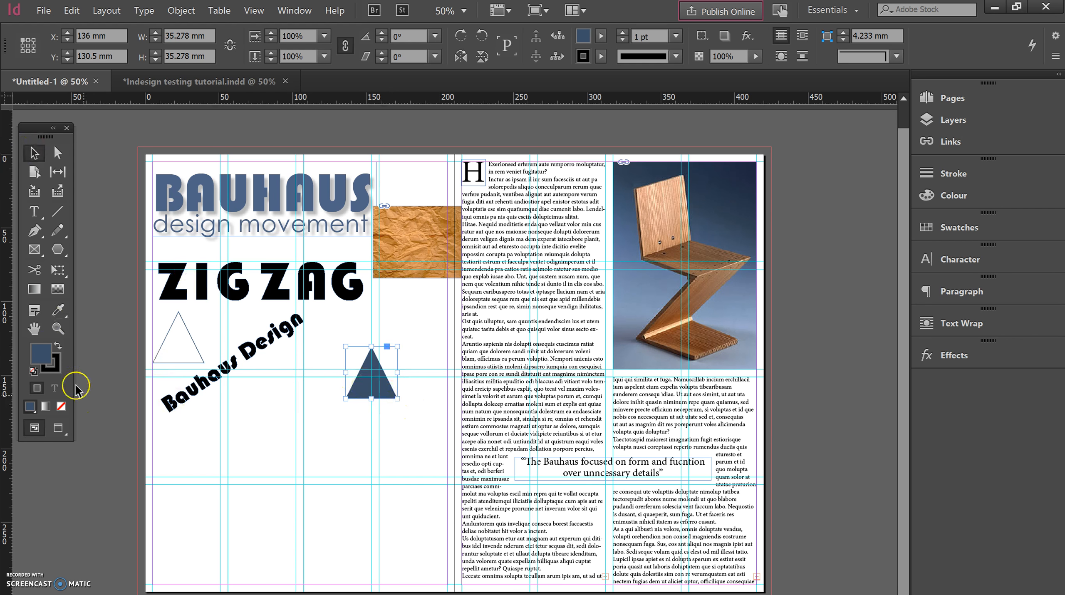
left_click(54, 368)
left_click(61, 406)
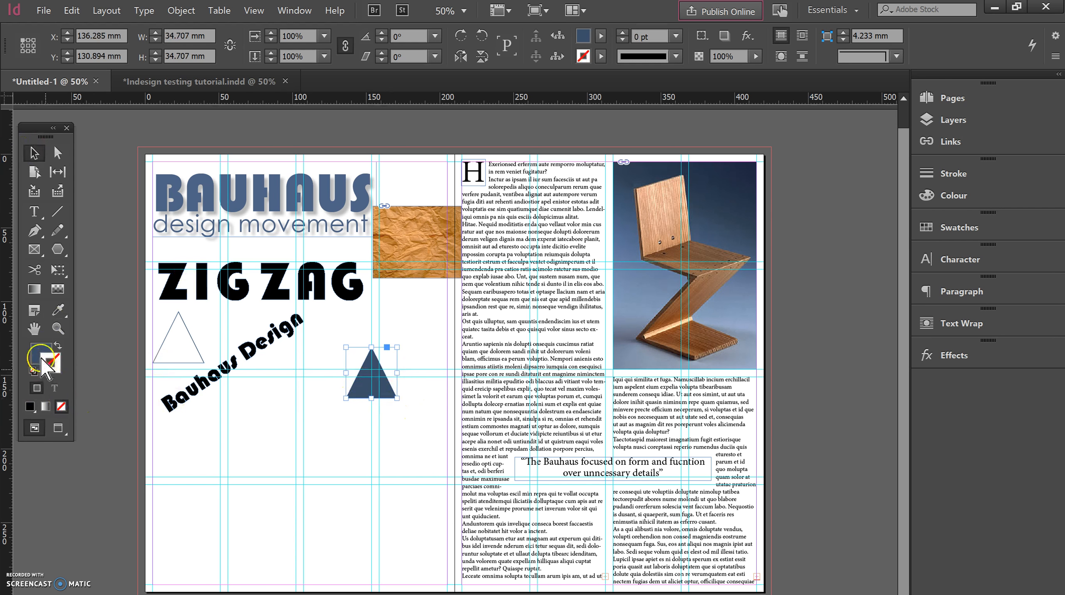
Enlarge the triangle to about 107.5 × 130 mm at the foot of the right page's first column and move the pull quote above it.
left_click_drag(389, 394, 499, 585)
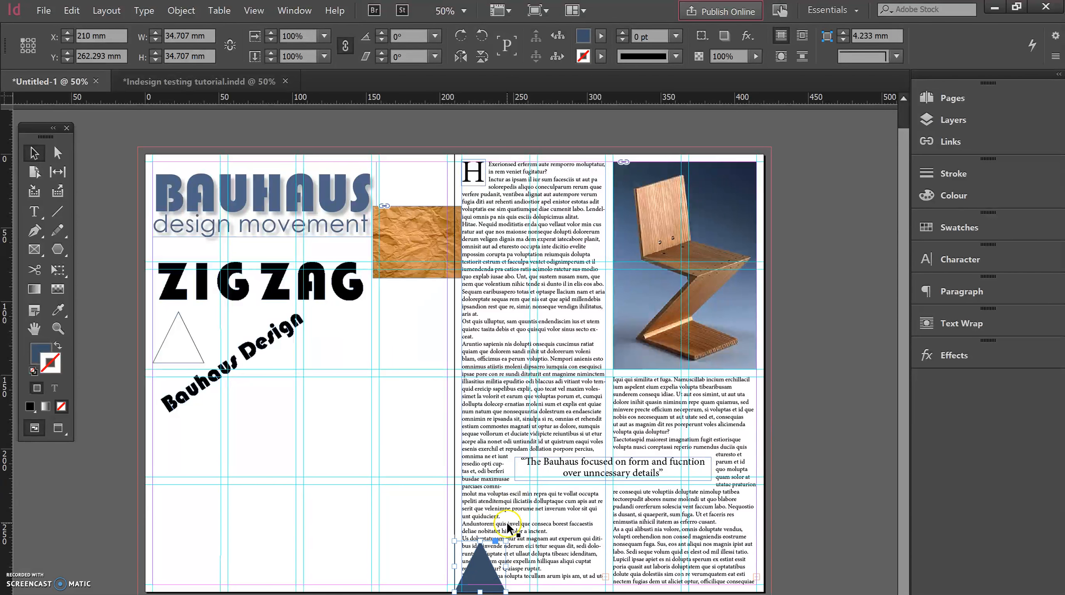
left_click_drag(481, 540, 634, 350)
left_click(504, 530)
left_click(652, 472)
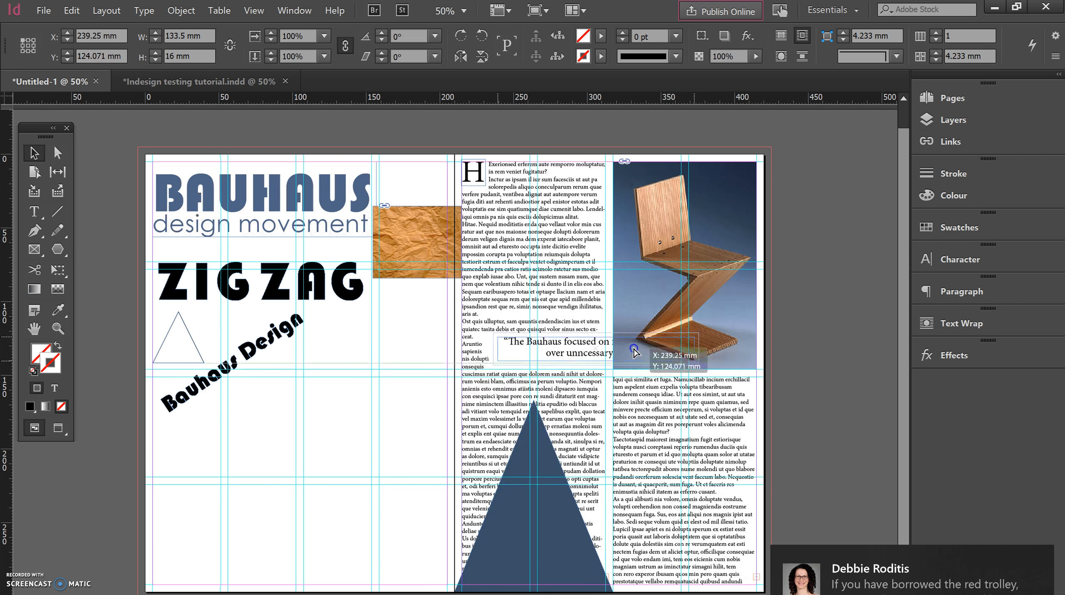
Move the blue triangle over the lower part of the right page's second column and rotate it to 57°.
left_click(562, 506)
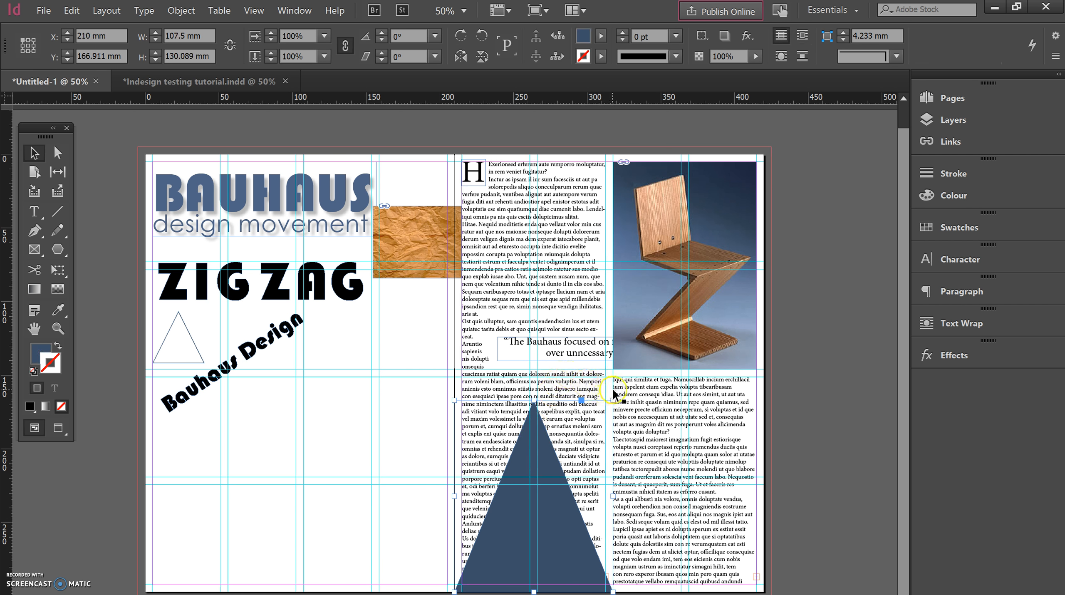
left_click_drag(615, 393, 709, 480)
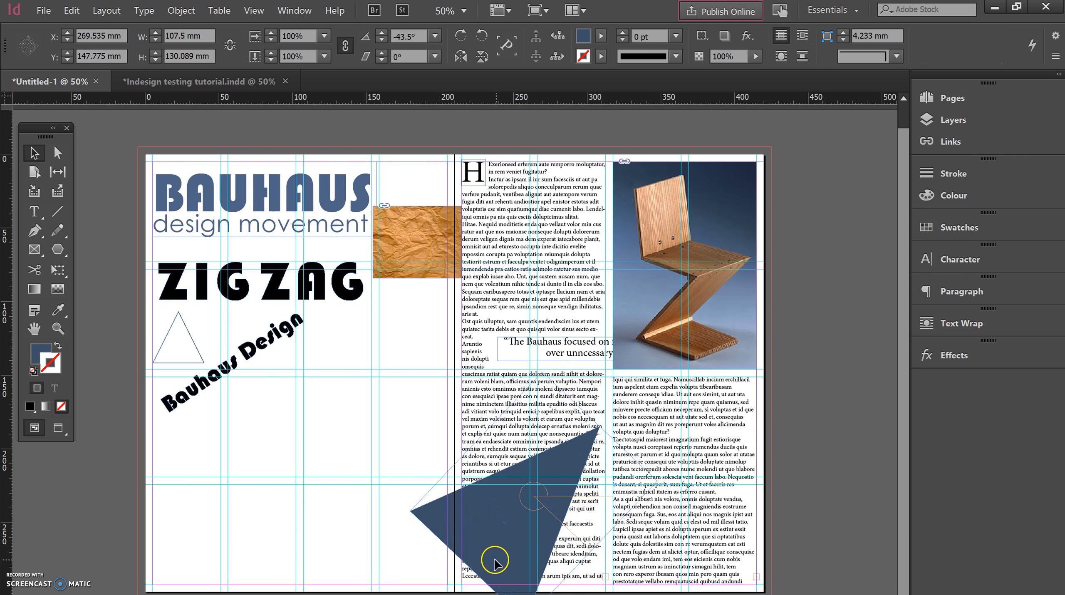
left_click_drag(509, 561, 684, 556)
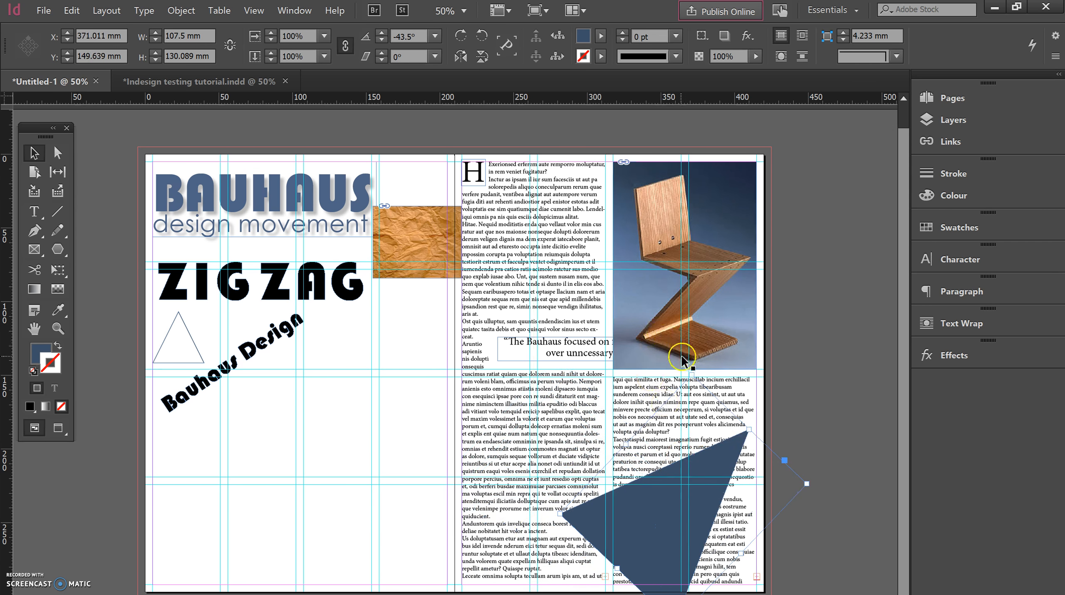
left_click_drag(618, 376, 535, 496)
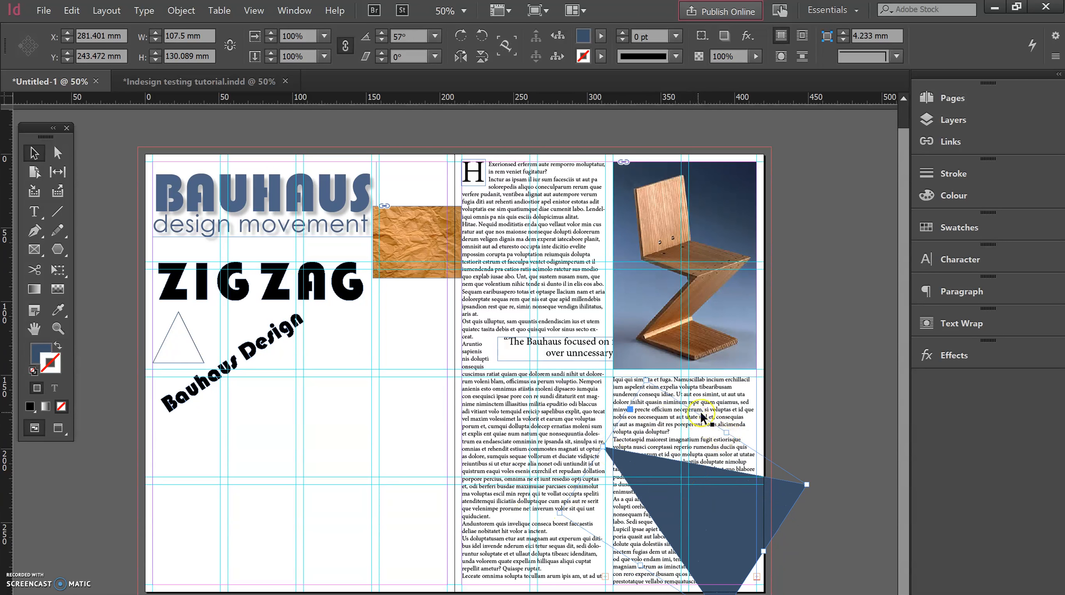
Enlarge the triangle to about 153 × 156 mm and angle it at 31° below the chair photo, overhanging the page edge.
left_click_drag(727, 431, 743, 405)
left_click_drag(715, 496, 687, 498)
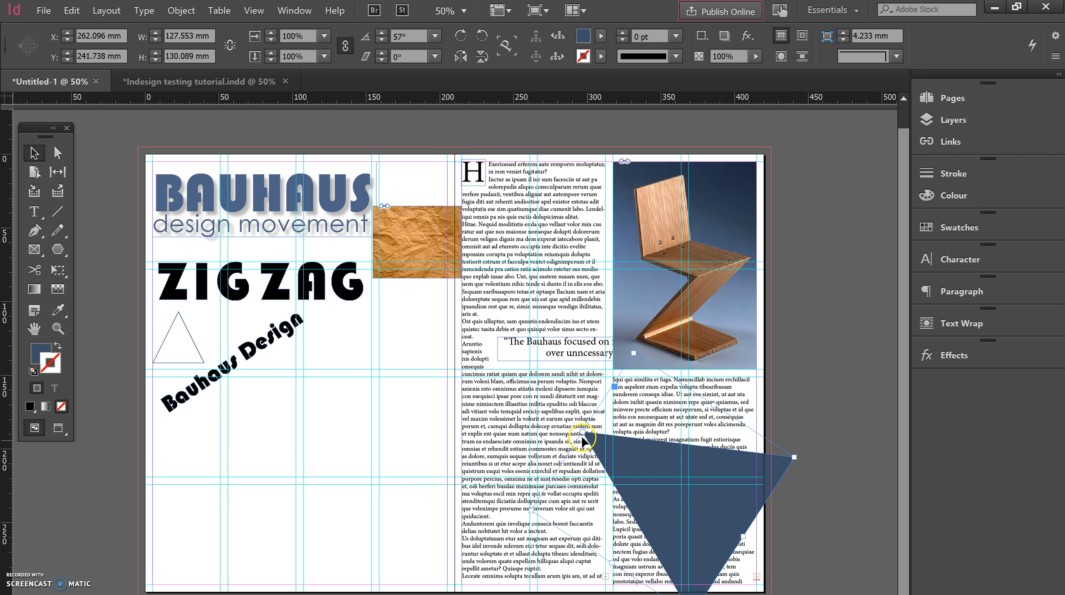
left_click_drag(585, 433, 552, 413)
left_click_drag(712, 442, 737, 422)
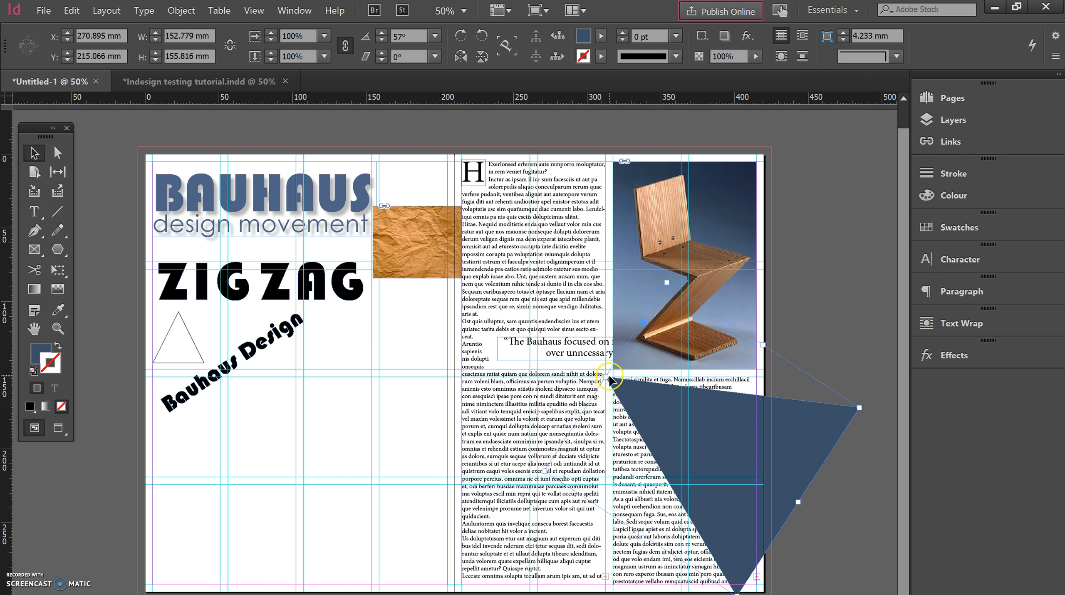
left_click_drag(865, 400, 803, 483)
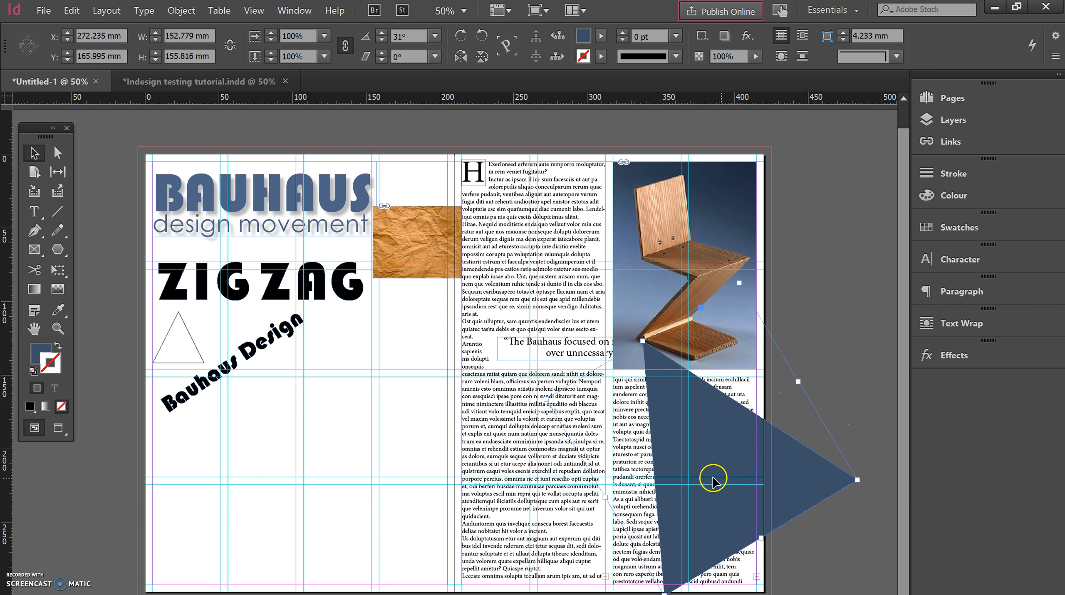
left_click_drag(710, 467, 687, 492)
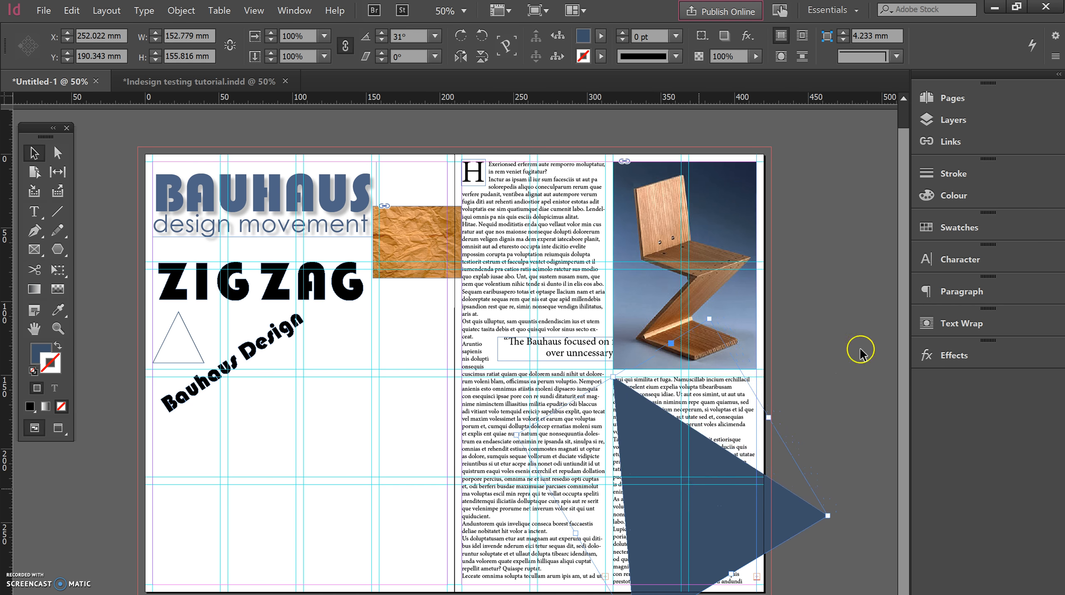
Wrap the body text around the triangle's object shape with a 13 mm offset.
left_click(959, 327)
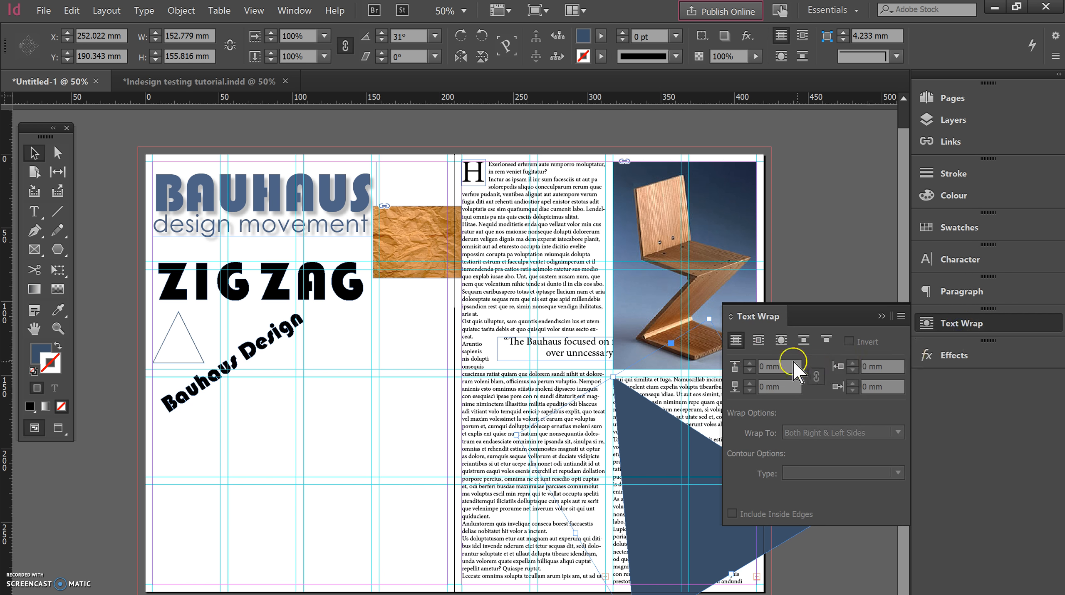
left_click(781, 342)
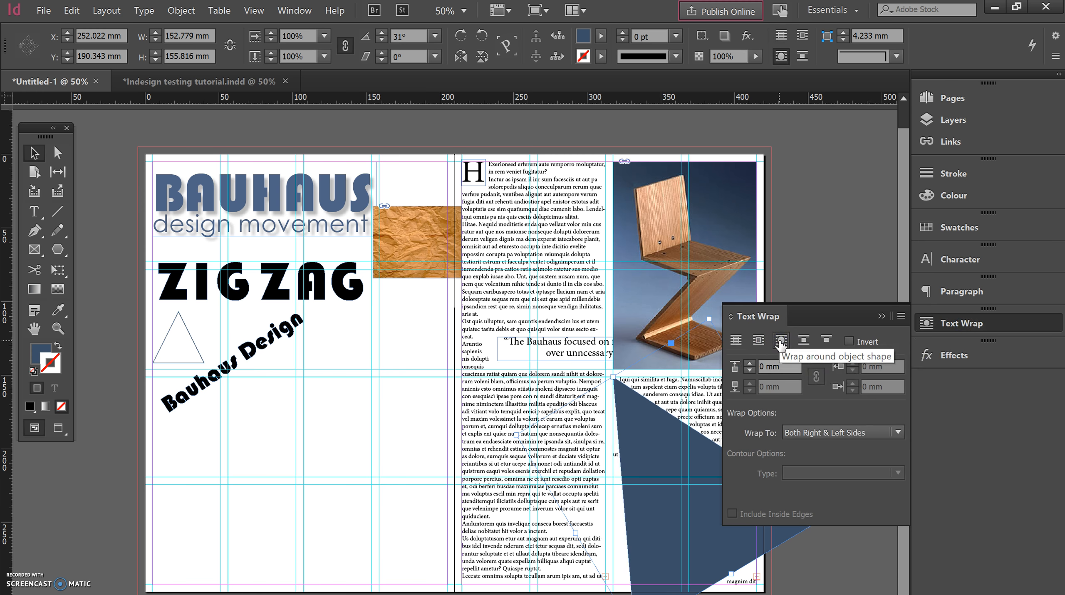
left_click(750, 364)
left_click(750, 363)
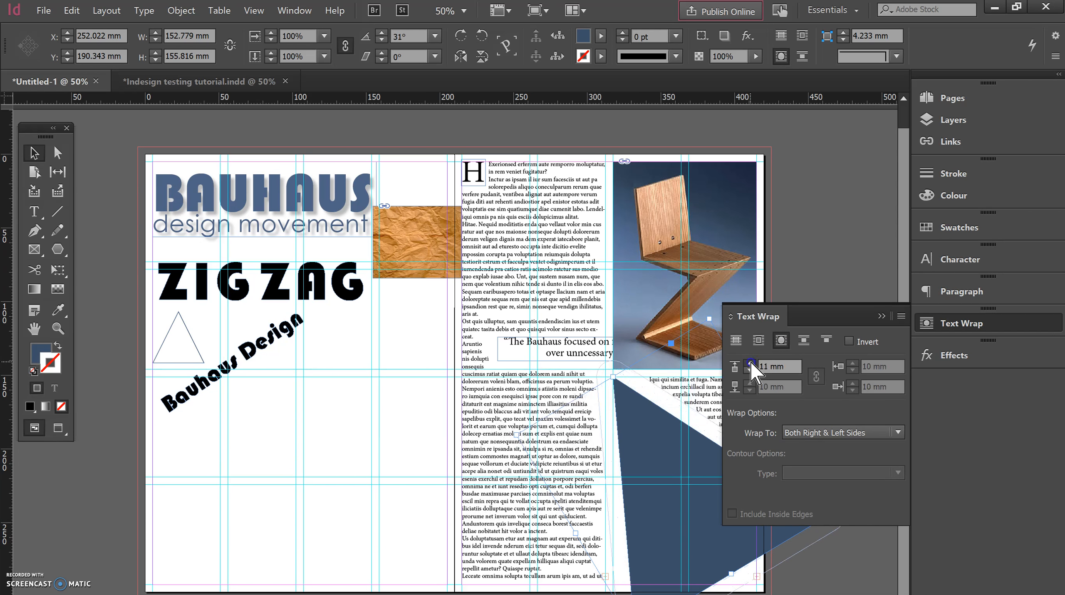
left_click(750, 362)
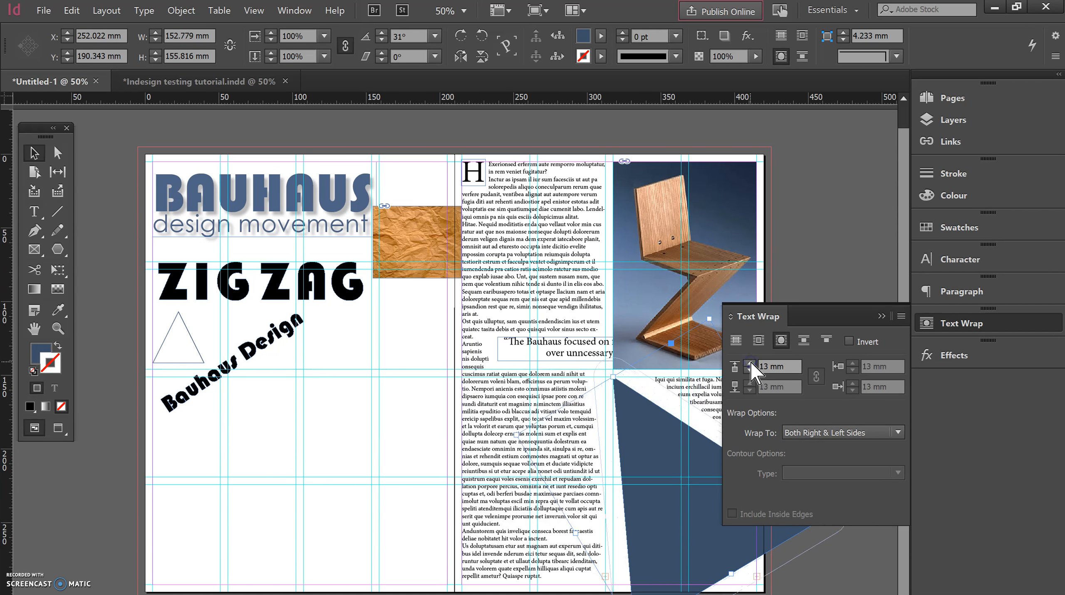
left_click(878, 323)
Move the chair photo from the right page to the lower part of the left page.
left_click(747, 316)
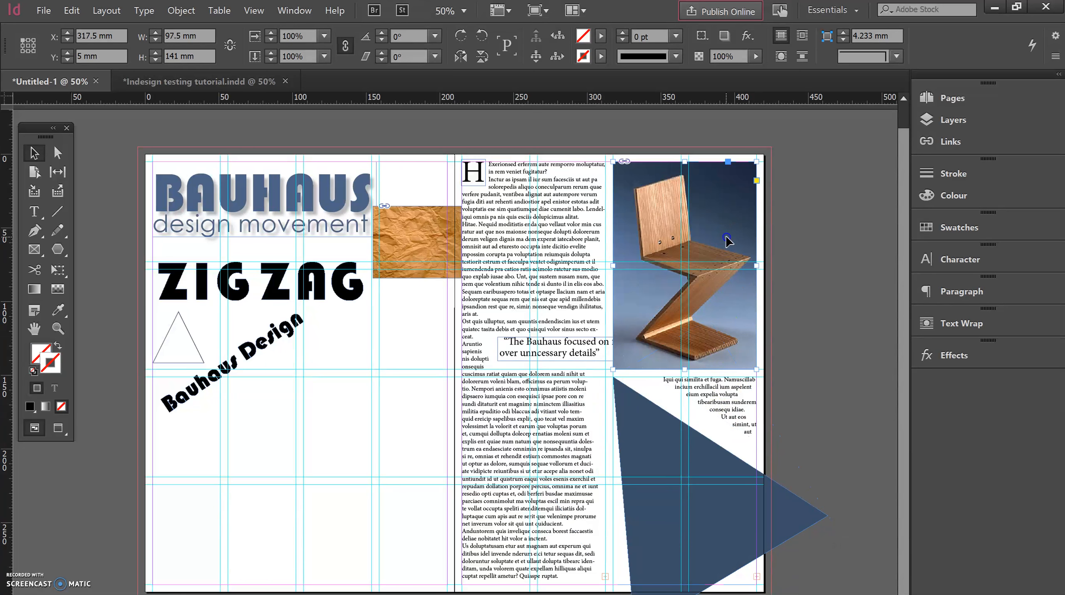
left_click_drag(727, 241, 416, 450)
Extend the right page's second text column up to the top margin, making the frame 287 mm high.
left_click(725, 410)
left_click(682, 391)
left_click_drag(685, 374, 677, 161)
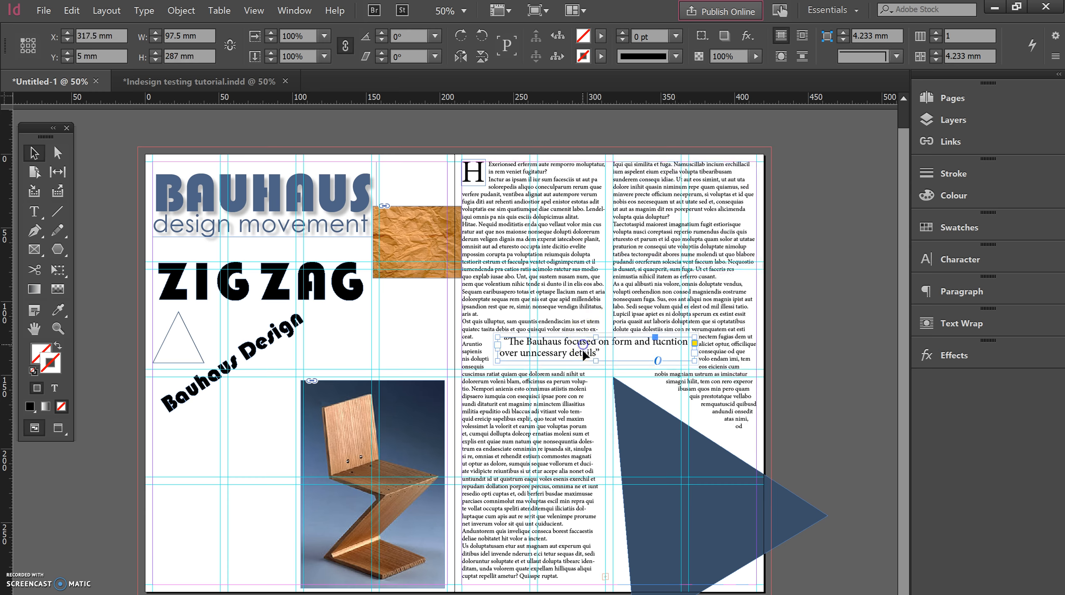
Move the pull quote higher across the two text columns and switch the spread to Preview mode.
left_click_drag(583, 355, 599, 284)
left_click(396, 321)
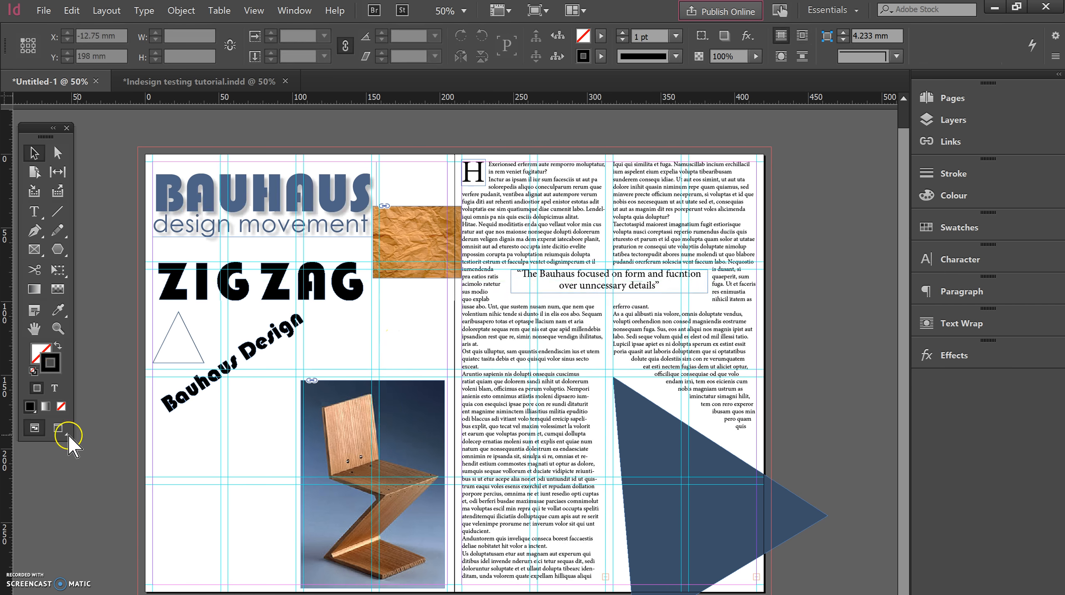
left_click(67, 436)
Move the crumpled-paper image over the middle of the ZIG ZAG heading on the left page.
mouse_move(402, 241)
left_mouse_down()
mouse_move(282, 302)
mouse_move(280, 279)
left_mouse_up()
key("slash")
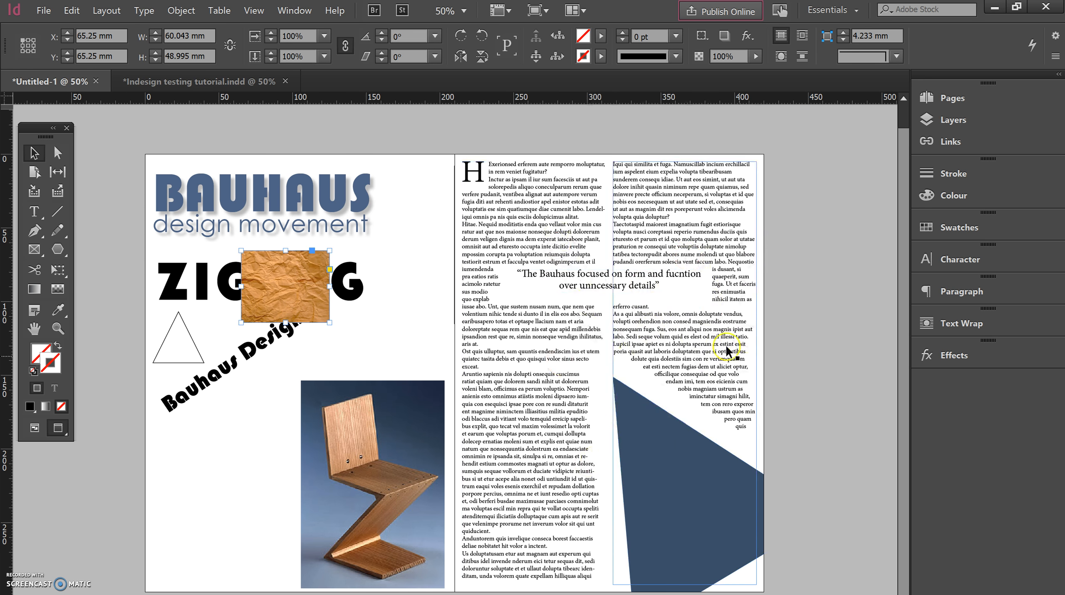
left_click(559, 221)
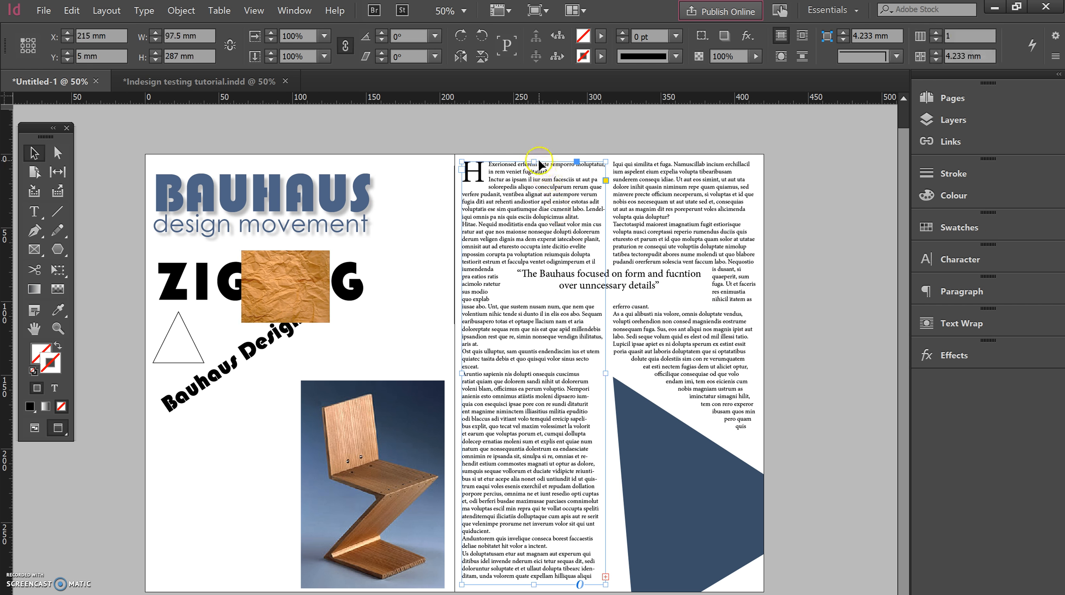
Nudge the pull quote slightly lower across the right page's two text columns.
left_click(627, 288)
key("Down")
key("Down")
key("Down")
key("Down")
key("Down")
key("Down")
key("Down")
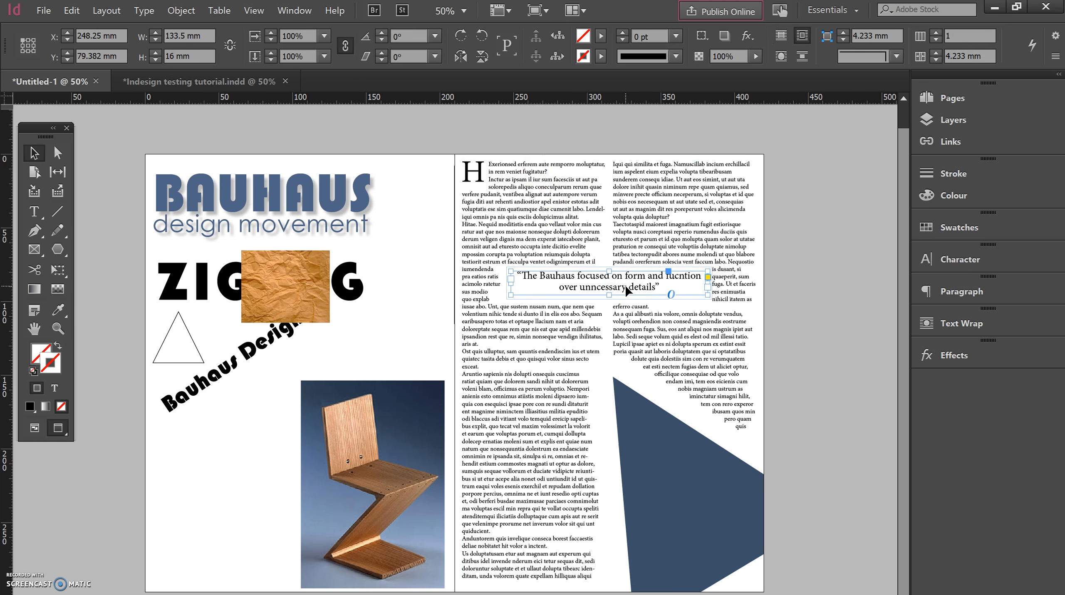
left_click(520, 173)
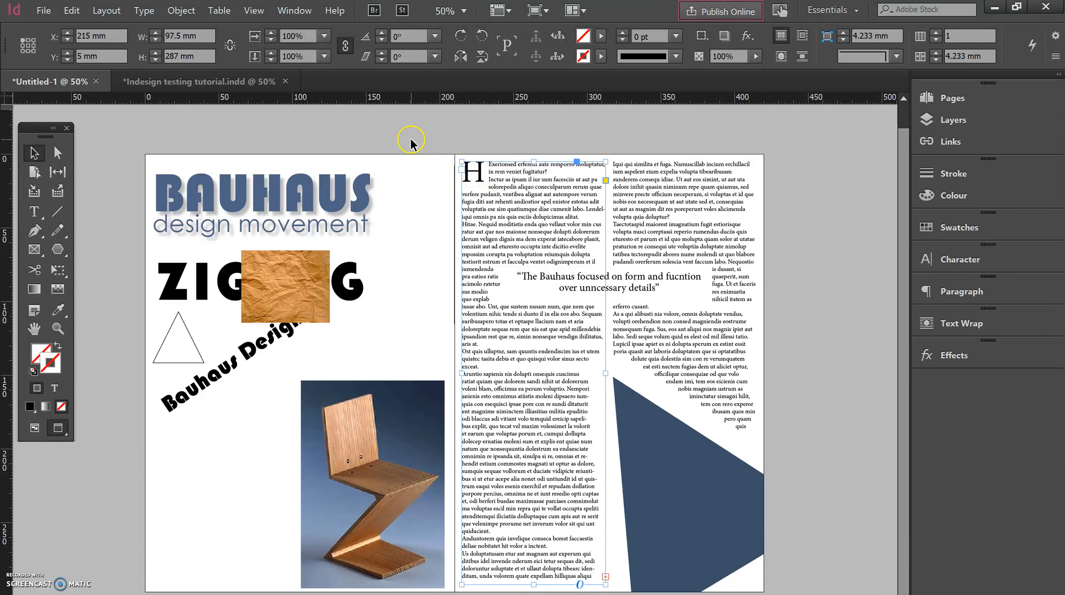
Move the crumpled-paper image into the blank area beside the chair photo and exit Preview mode.
left_click(431, 349)
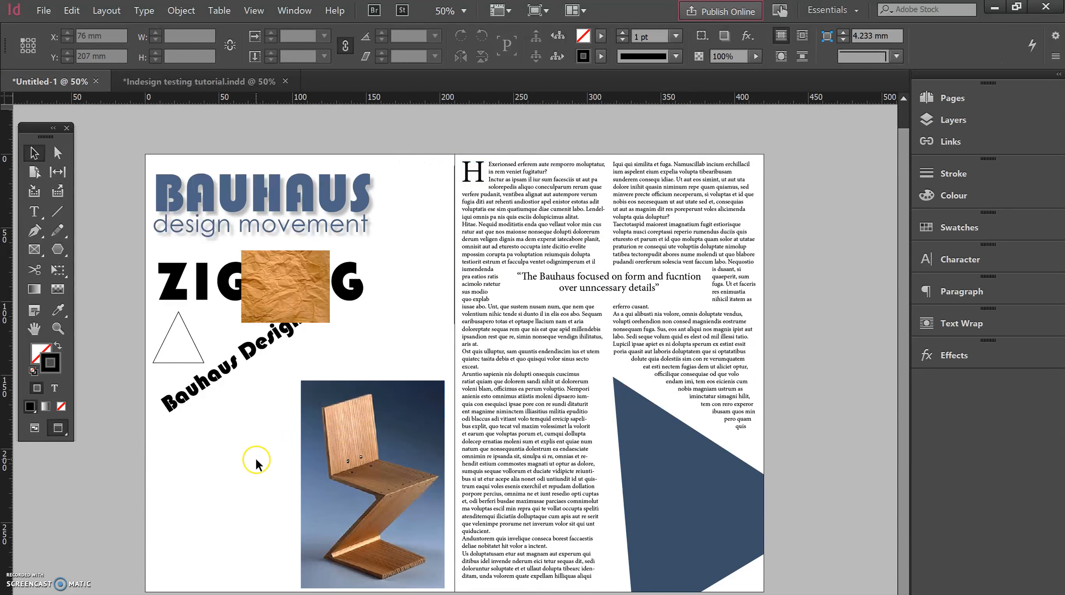
left_click_drag(290, 298, 236, 468)
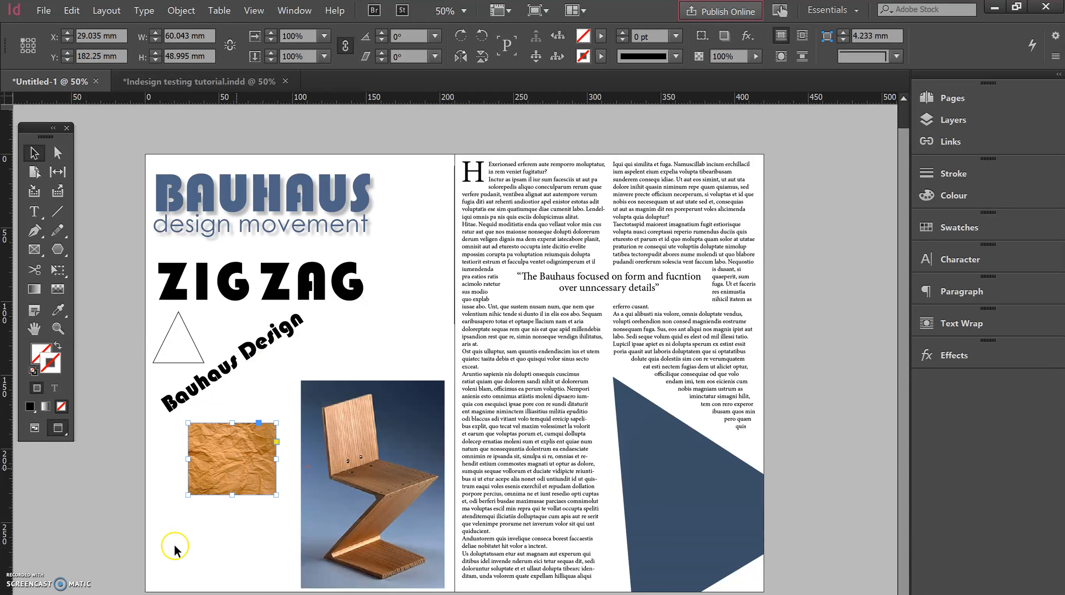
key("w")
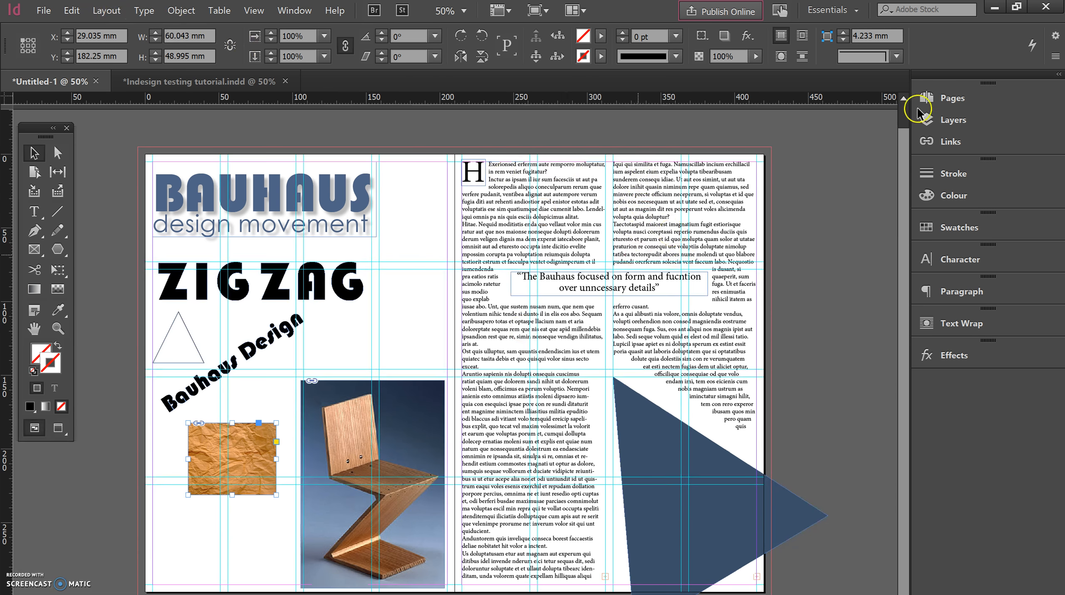
Set the top, bottom, inside and outside margins of pages 2-3 to 20 mm.
left_click(992, 99)
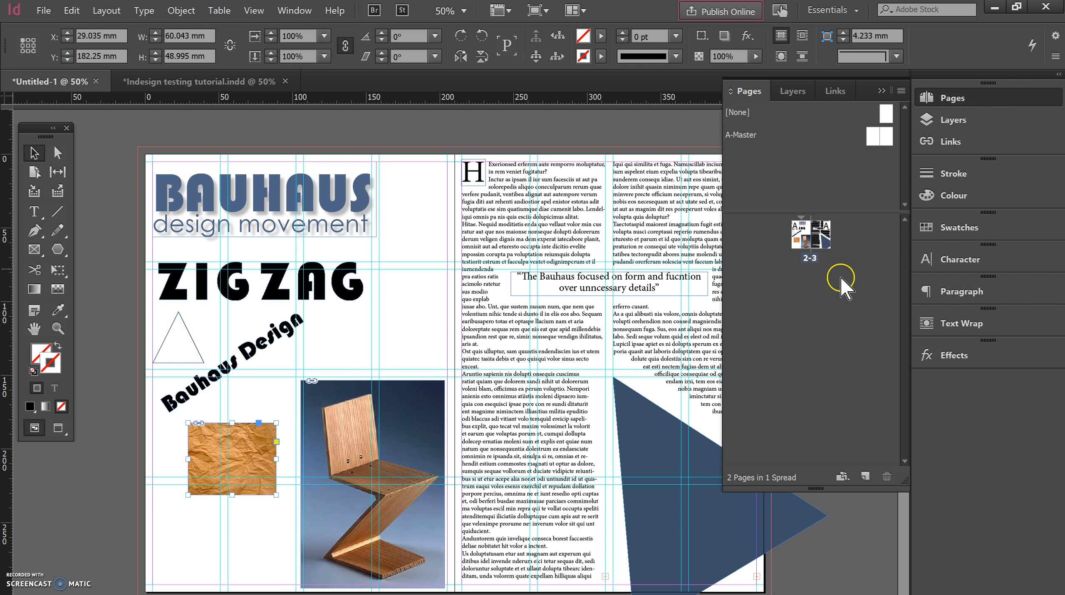
left_click(826, 243)
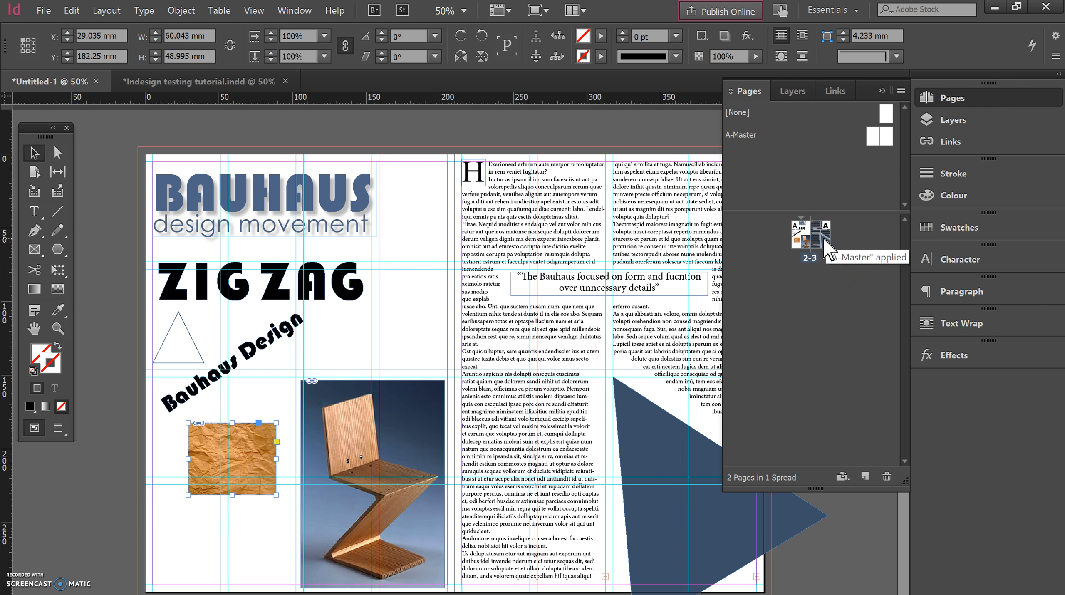
left_click(881, 90)
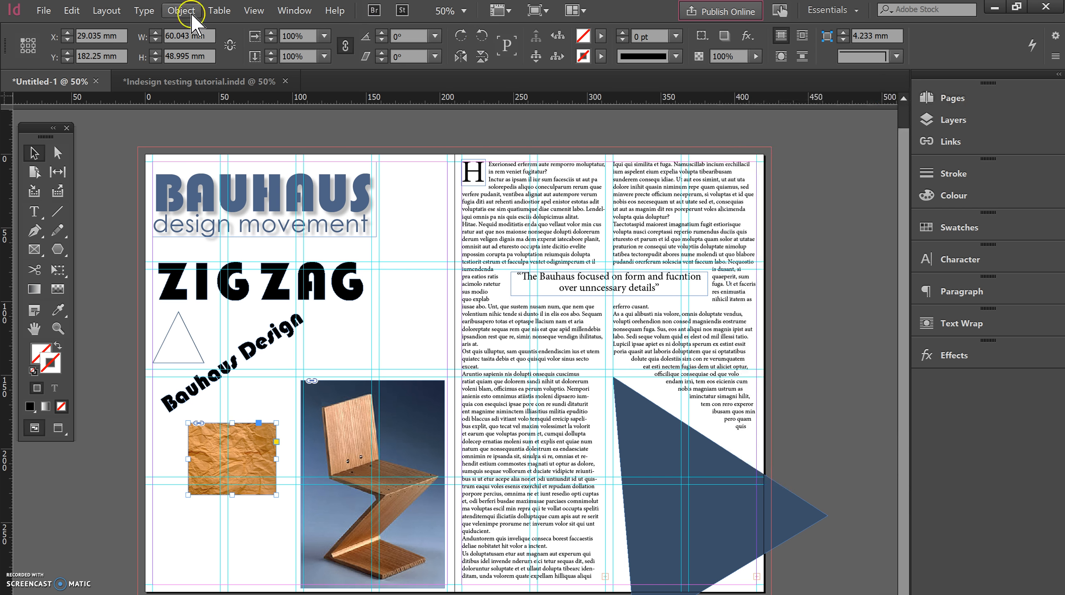
left_click(106, 10)
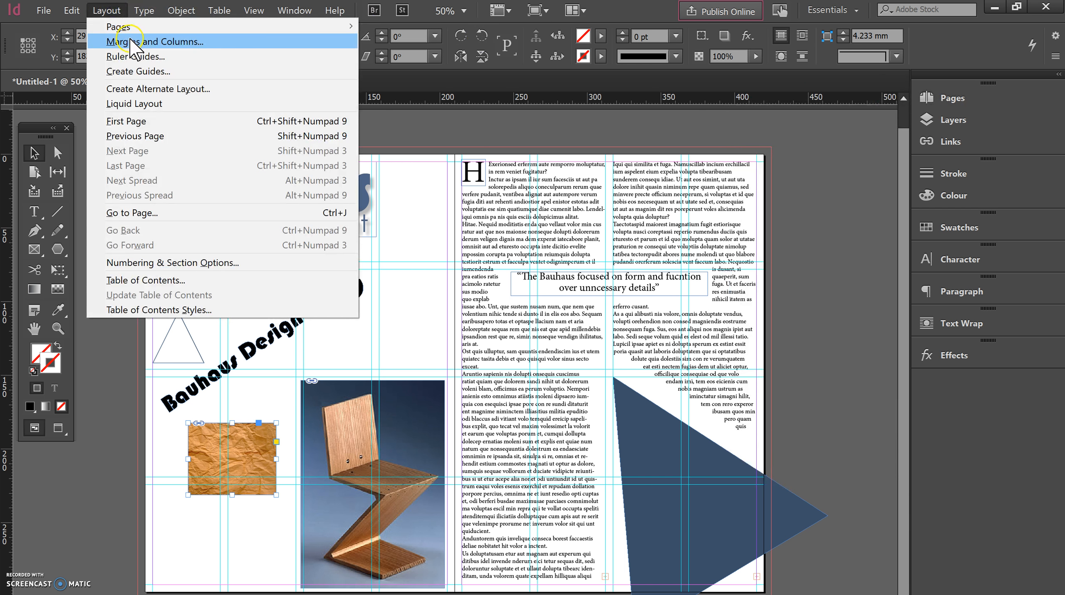
left_click(129, 38)
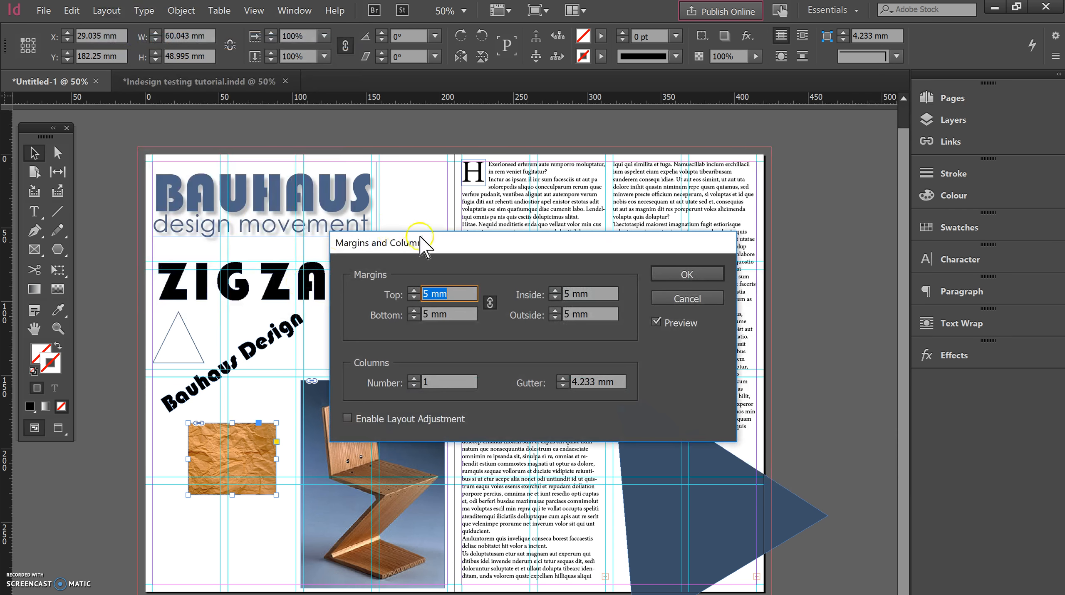
left_click(415, 291)
left_click(415, 291)
left_click(415, 291)
left_click(415, 290)
left_click(415, 291)
left_click(416, 290)
left_click(416, 291)
left_click(415, 290)
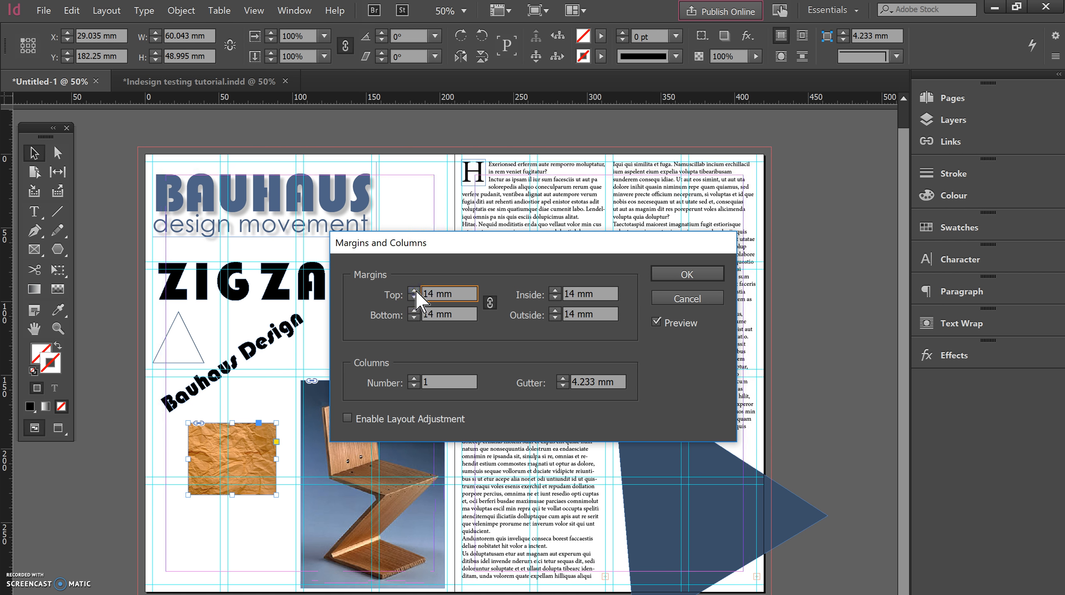
left_click(415, 291)
left_click(414, 290)
left_click(414, 291)
left_click(415, 290)
left_click(414, 291)
left_click(415, 291)
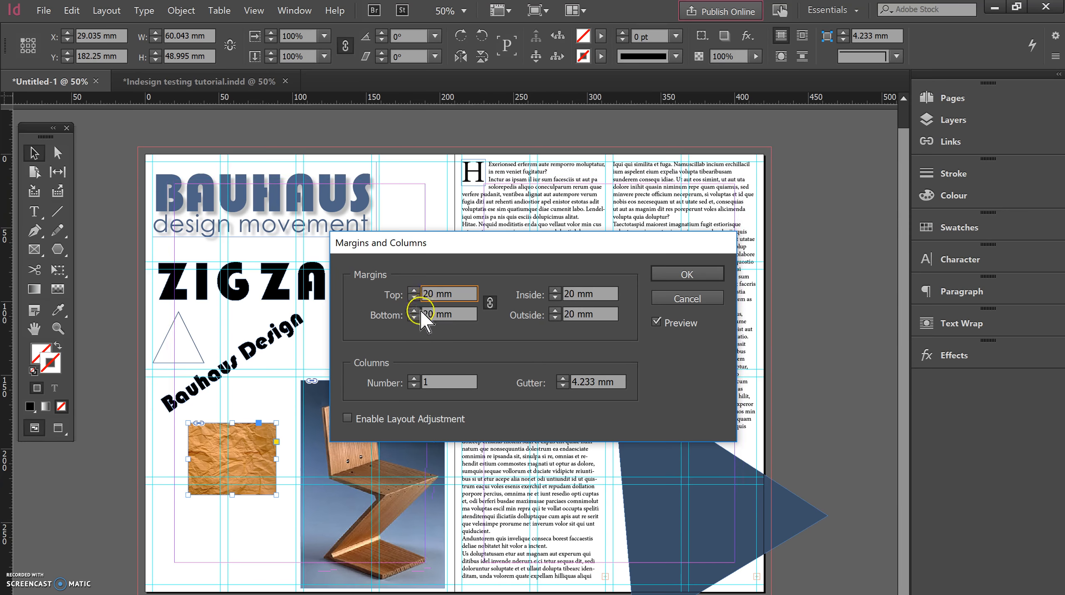
left_click(711, 275)
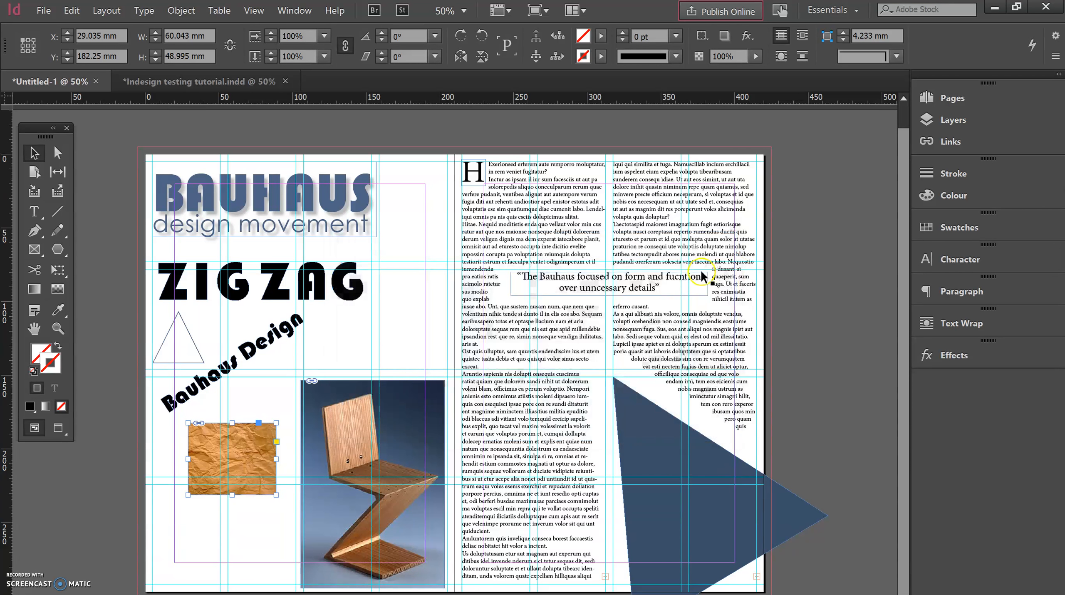
Resize the right page's first text column to fit the new margins, making the frame 82.5 mm wide and 257 mm high.
left_click(567, 222)
left_click(460, 162)
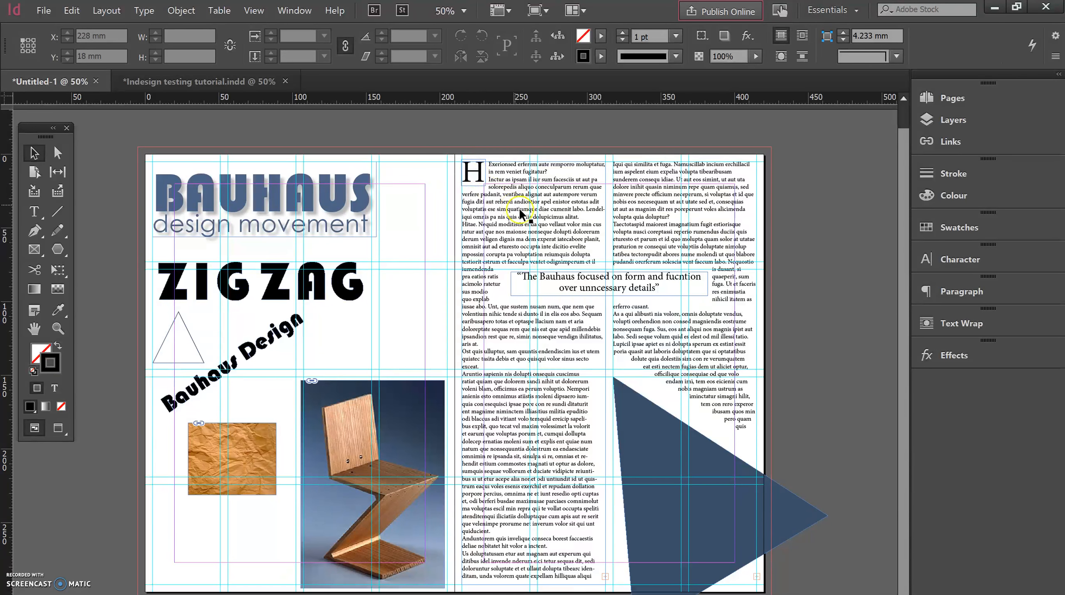
left_click(462, 164)
left_click_drag(461, 159, 484, 183)
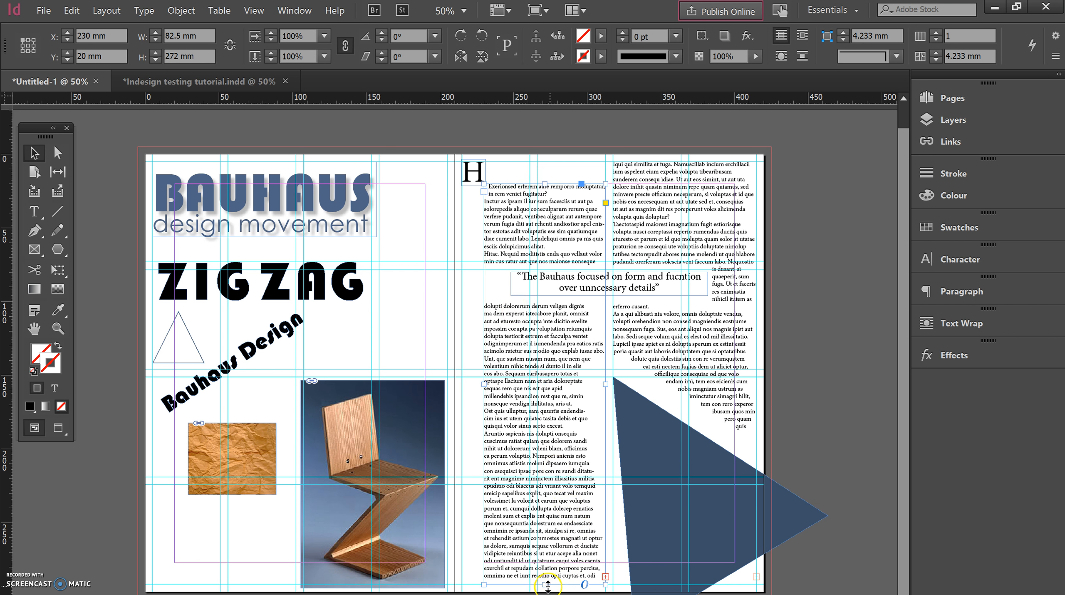
left_click_drag(547, 584, 548, 562)
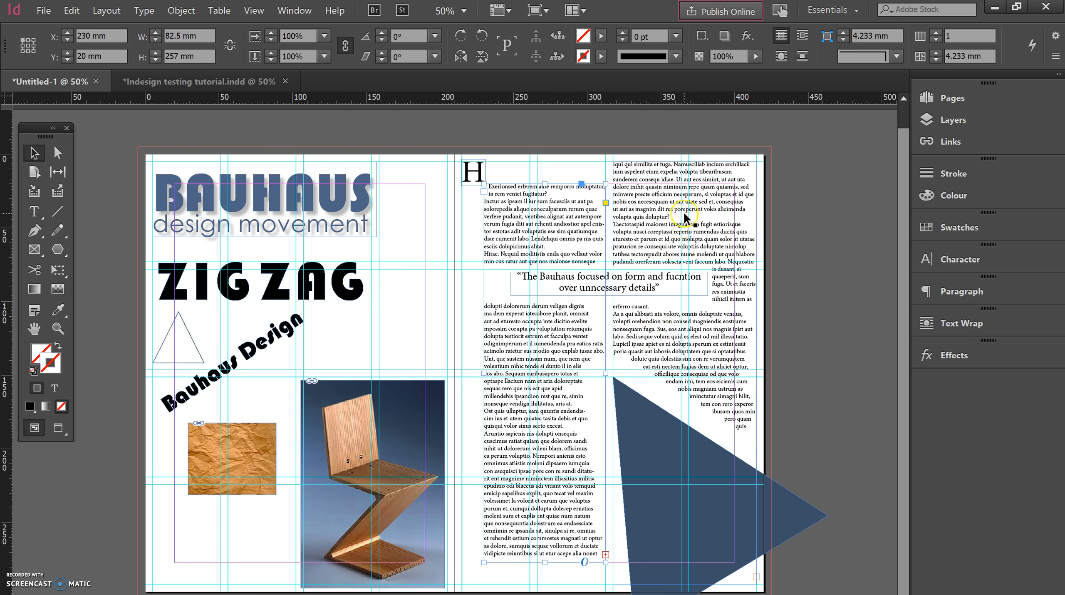
Delete the right page's second text column and dismiss the desktop notification.
left_click(660, 220)
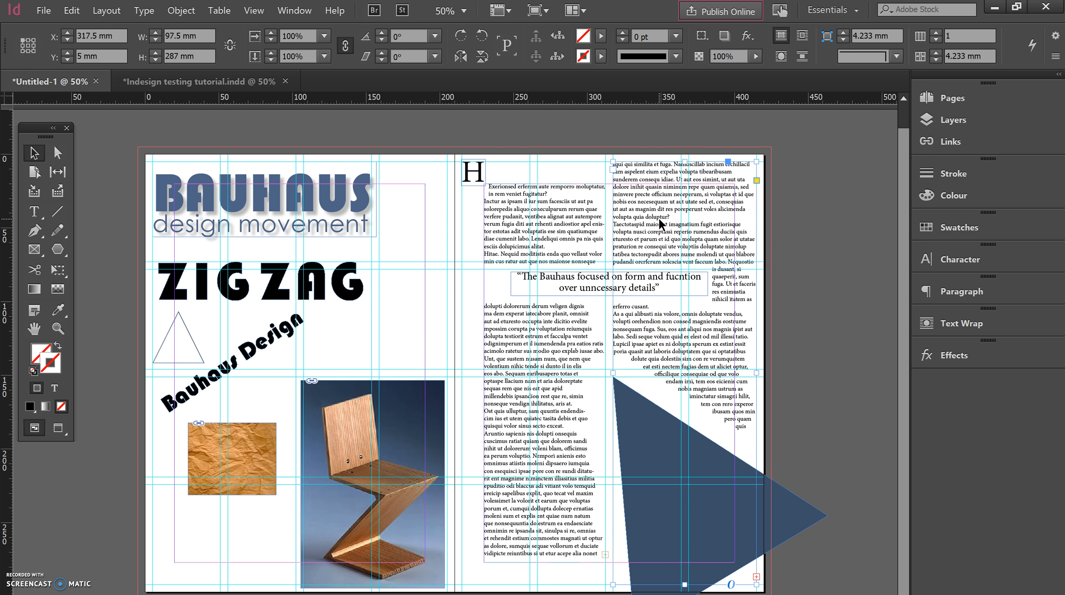
key("Delete")
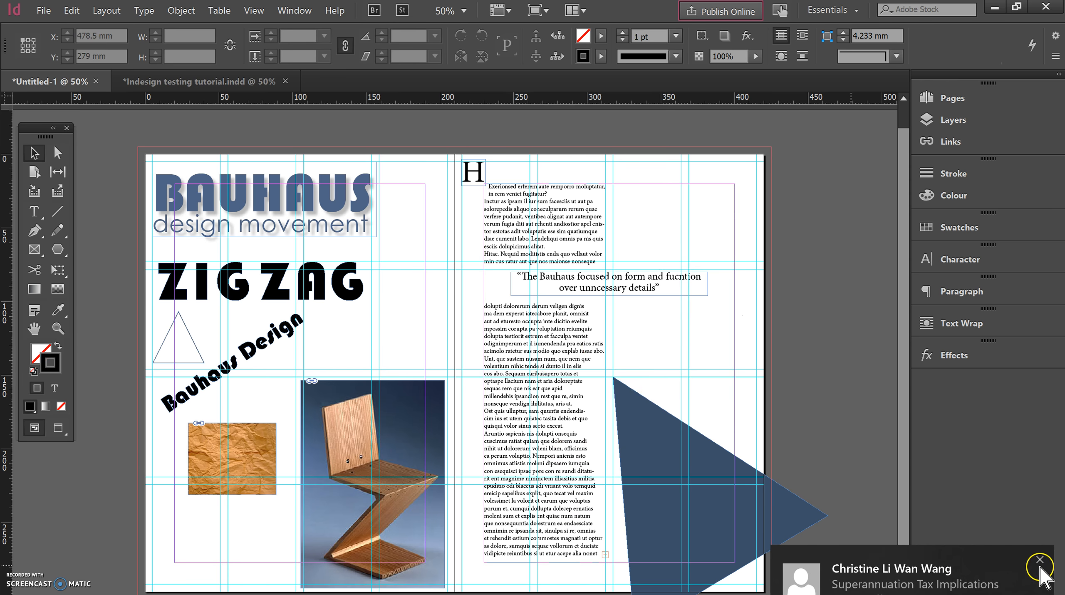
left_click(1041, 566)
Extend the first text column slightly downward, making the frame 259 mm high.
left_click(607, 555)
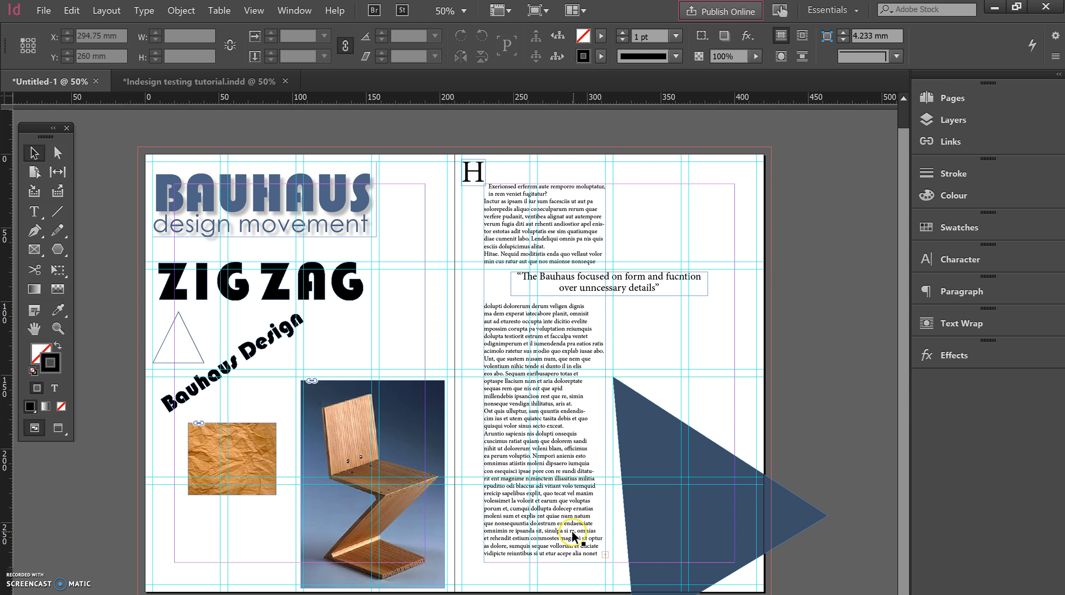
left_click(573, 533)
left_click(607, 555)
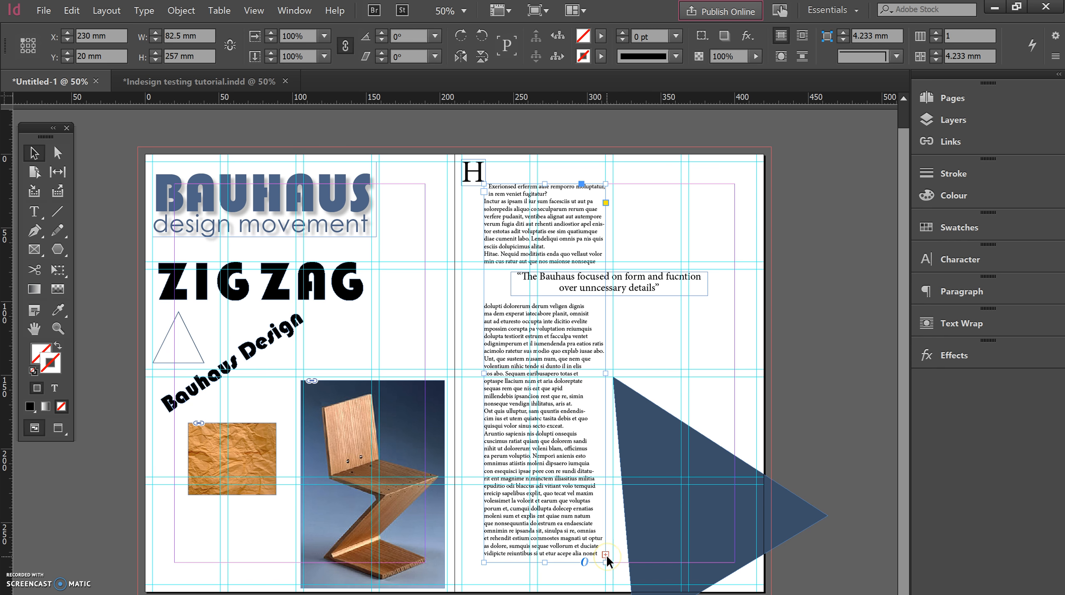
mouse_move(544, 565)
left_mouse_down()
mouse_move(545, 587)
mouse_move(545, 566)
left_mouse_up()
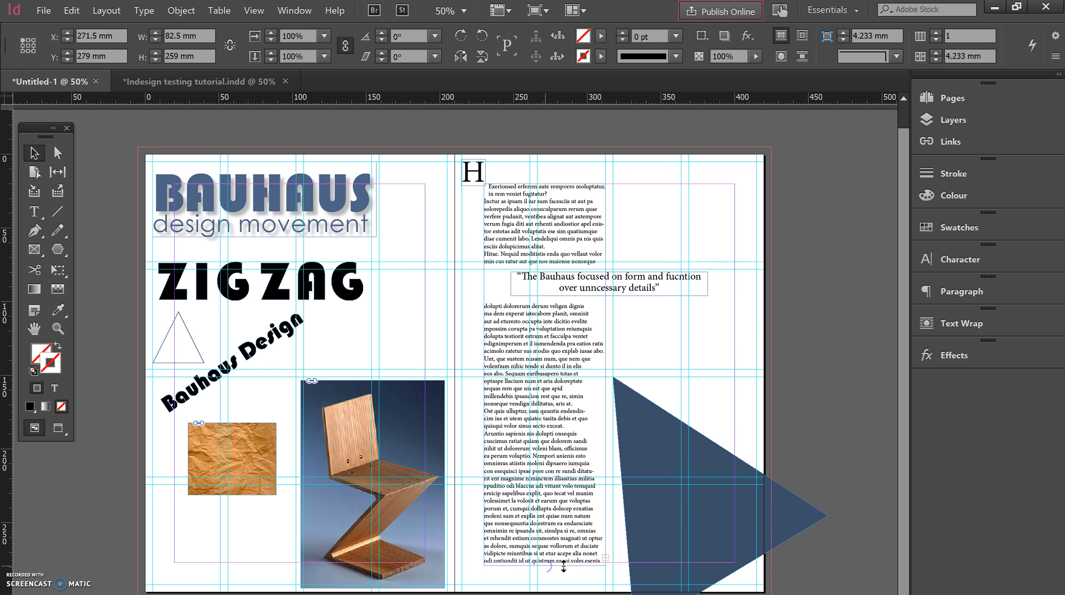
Flow the first column's overset text into a new second-column frame, 86 mm wide and 199 mm high, starting at the top margin.
left_click(606, 558)
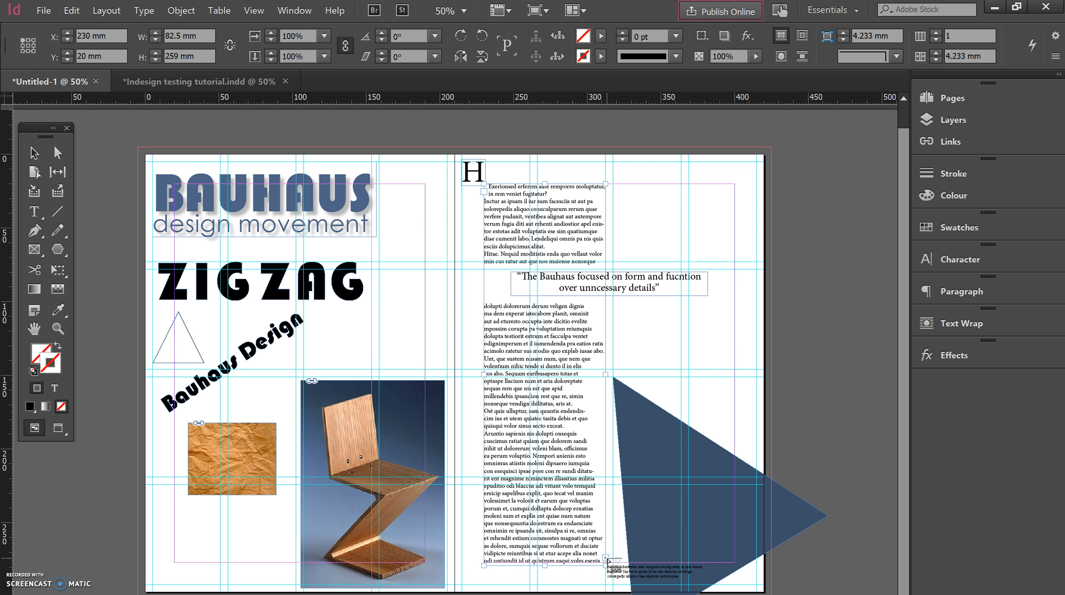
left_click(615, 184)
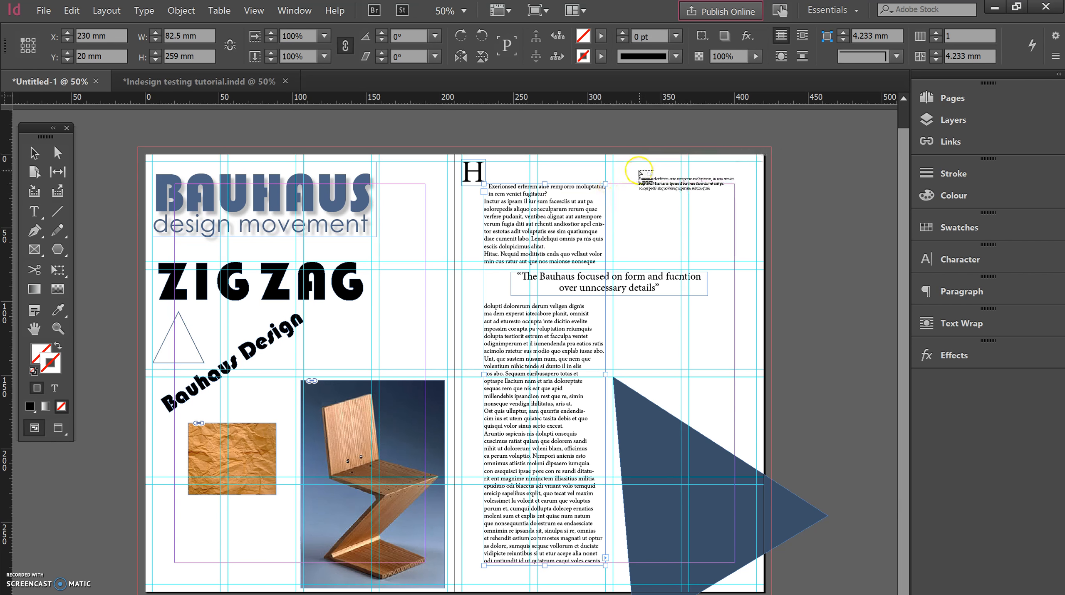
left_click_drag(613, 185, 739, 477)
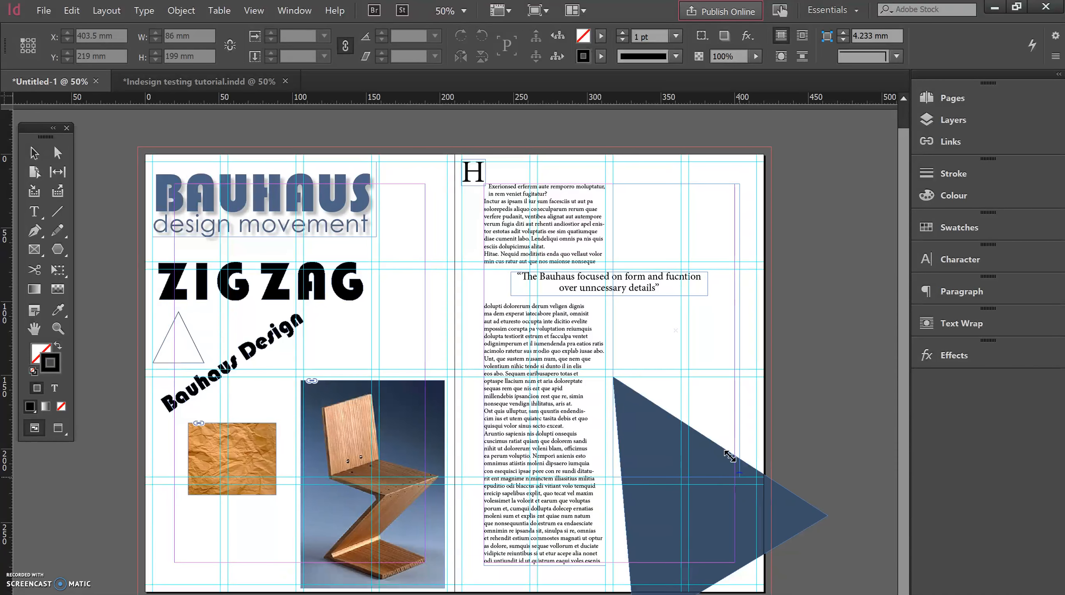
left_click(655, 204)
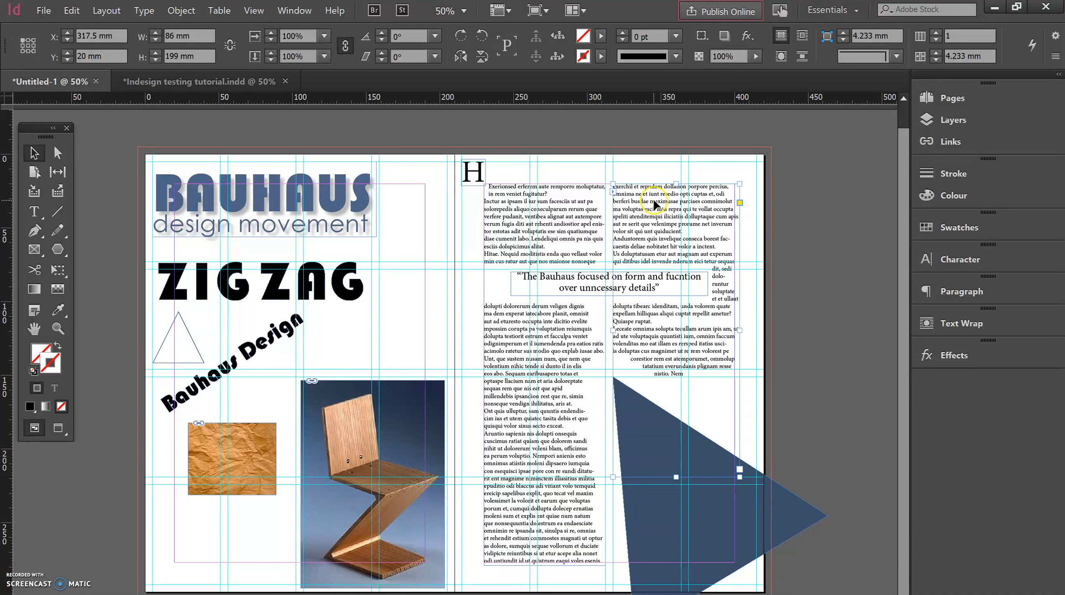
Fill the rest of the second text column beside the blue triangle with placeholder text.
double_click(692, 370)
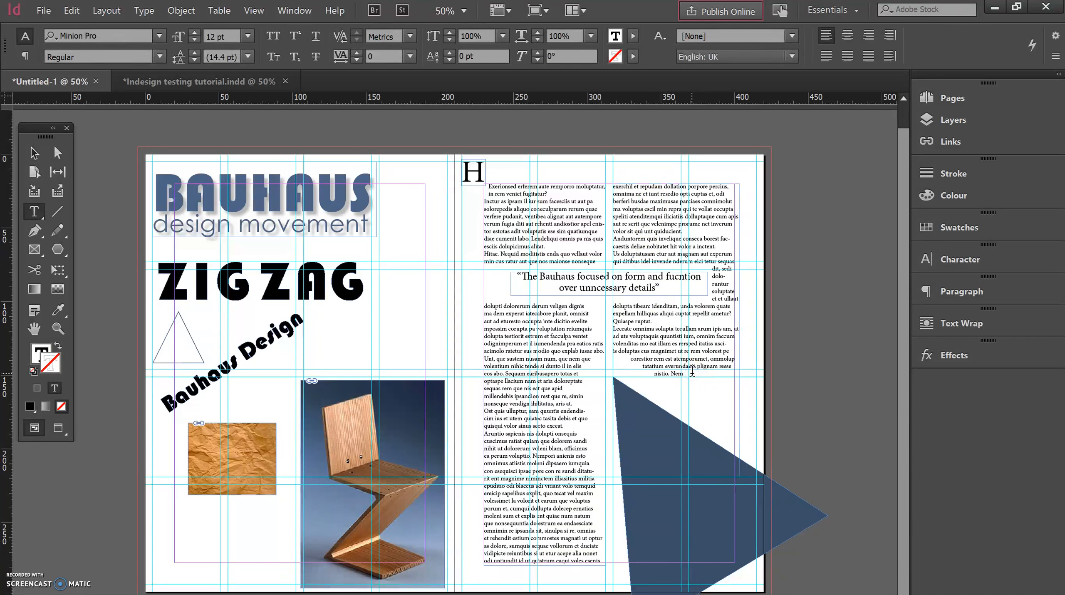
key("ctrl+a")
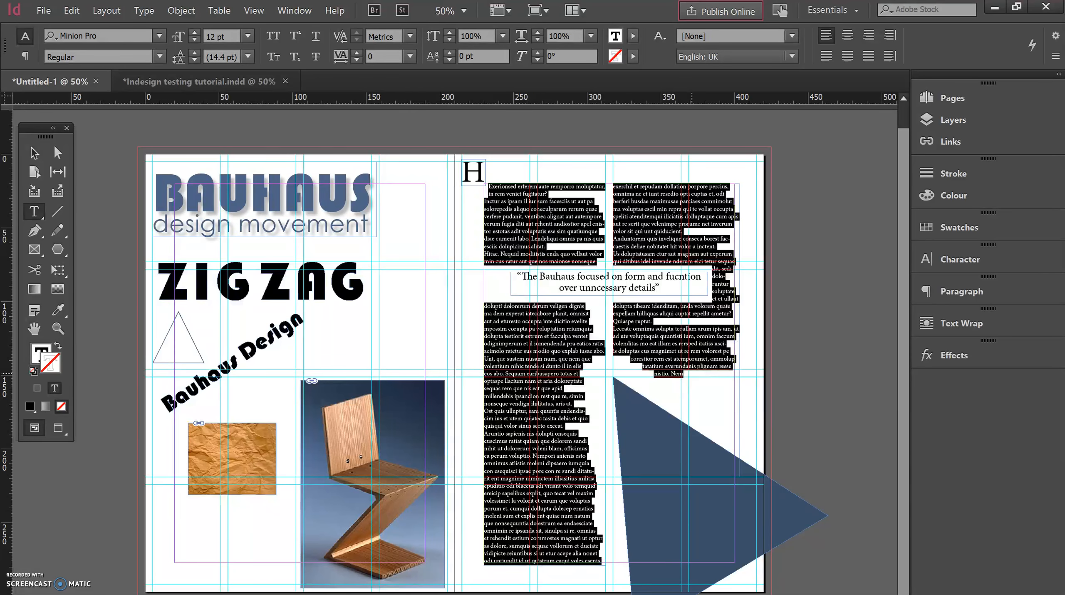
left_click(690, 361)
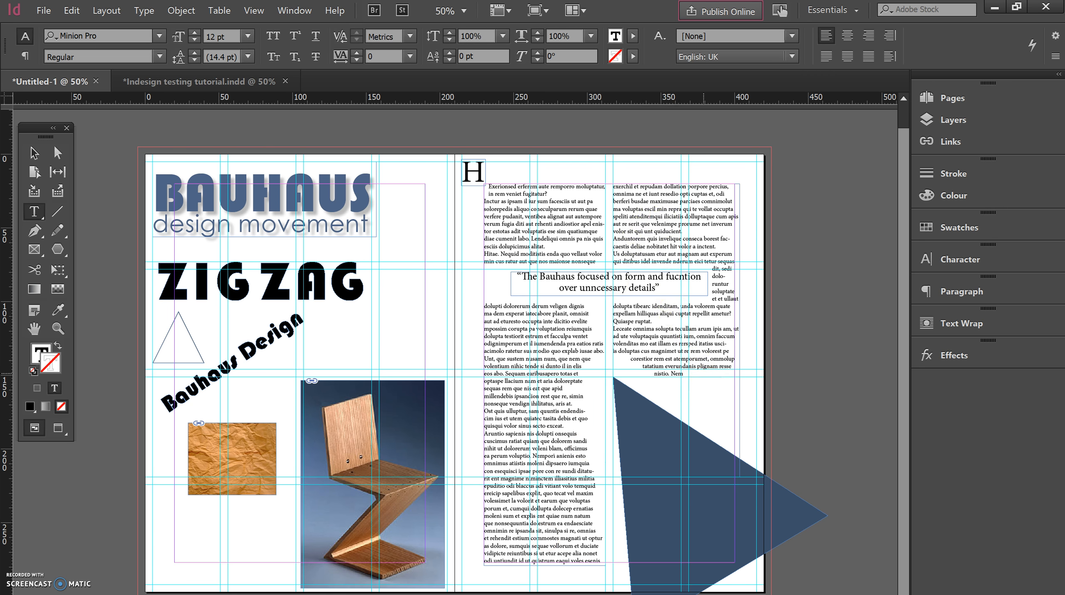
key("ctrl+a")
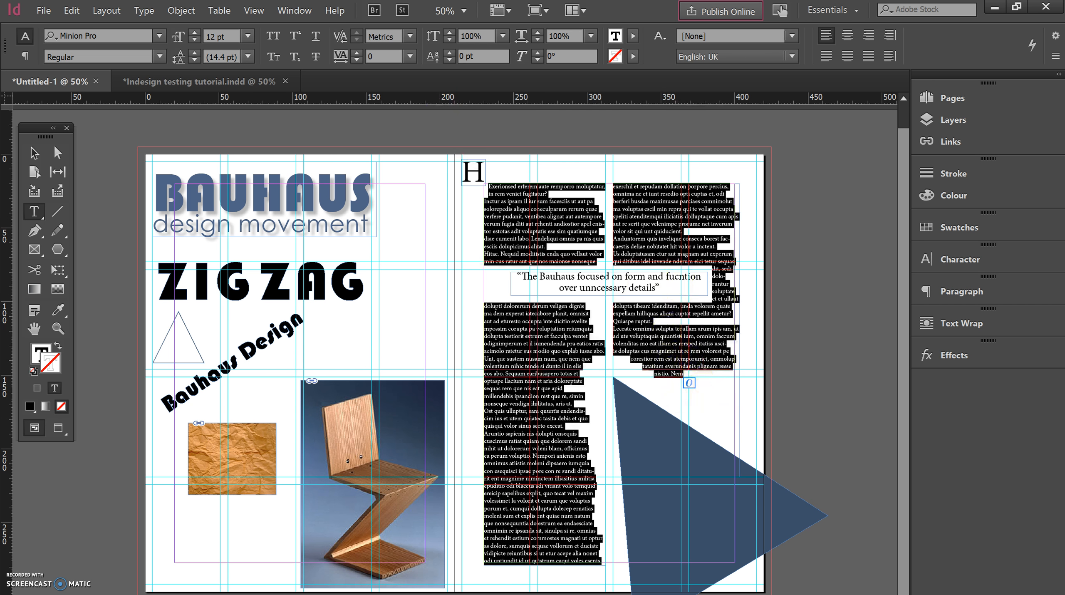
left_click(144, 10)
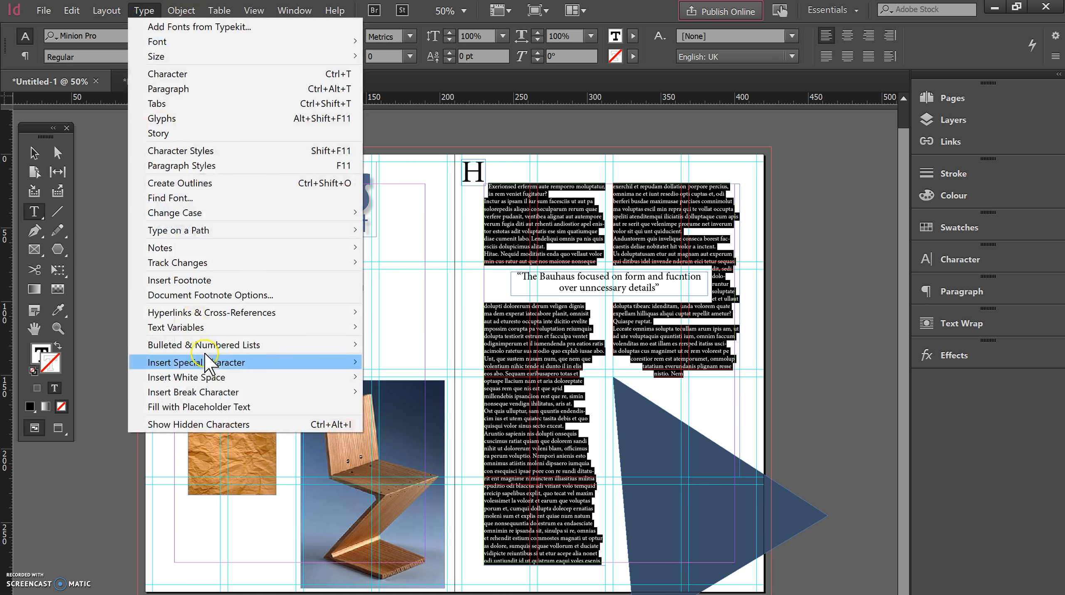
left_click(235, 406)
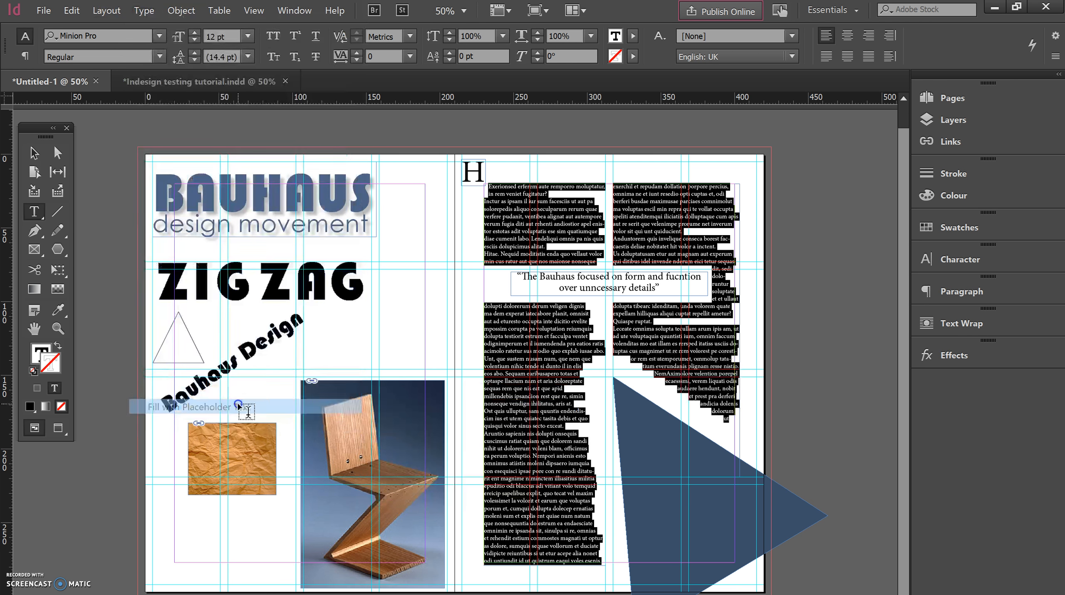
Move the drop cap H into the first column's upper corner, at X 230 mm and Y 18.75 mm.
left_click(32, 143)
left_click(474, 175)
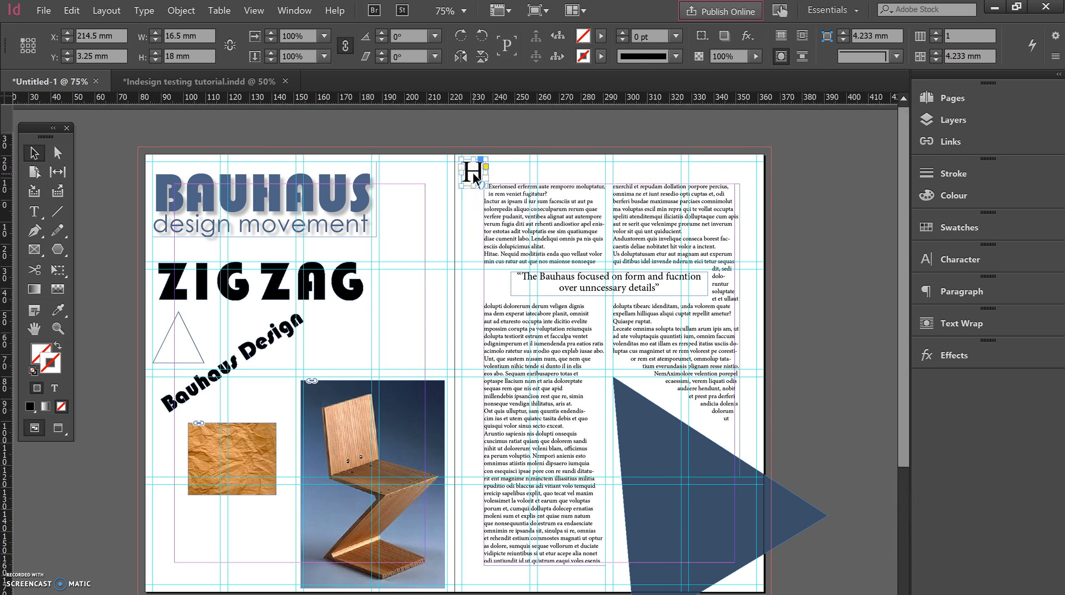
key("ctrl+=")
left_click_drag(466, 227, 504, 258)
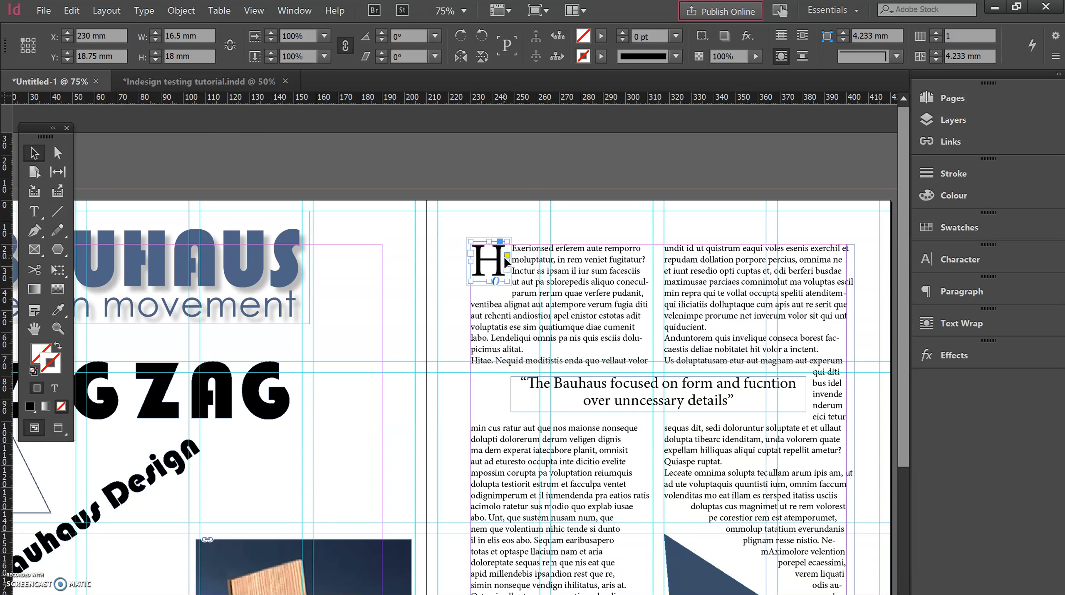
Examine the overall spread layout with the new margins and repositioned drop cap.
left_click(537, 225)
key("ctrl+minus")
key("ctrl+minus")
key("ctrl+minus")
key("ctrl+minus")
key("ctrl+minus")
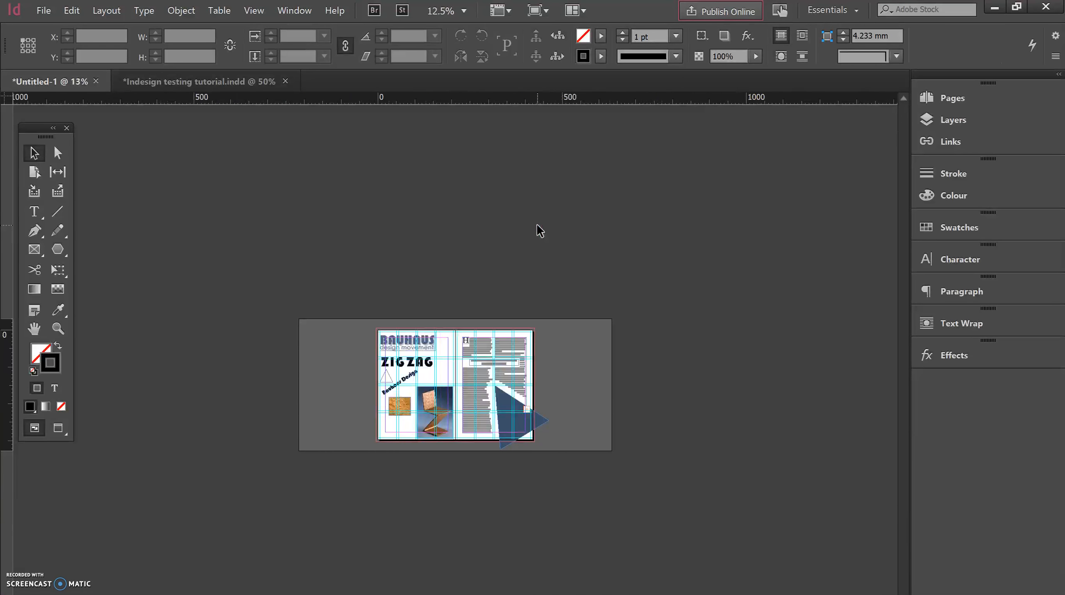
key("ctrl+equal")
key("ctrl+equal")
key("ctrl+equal")
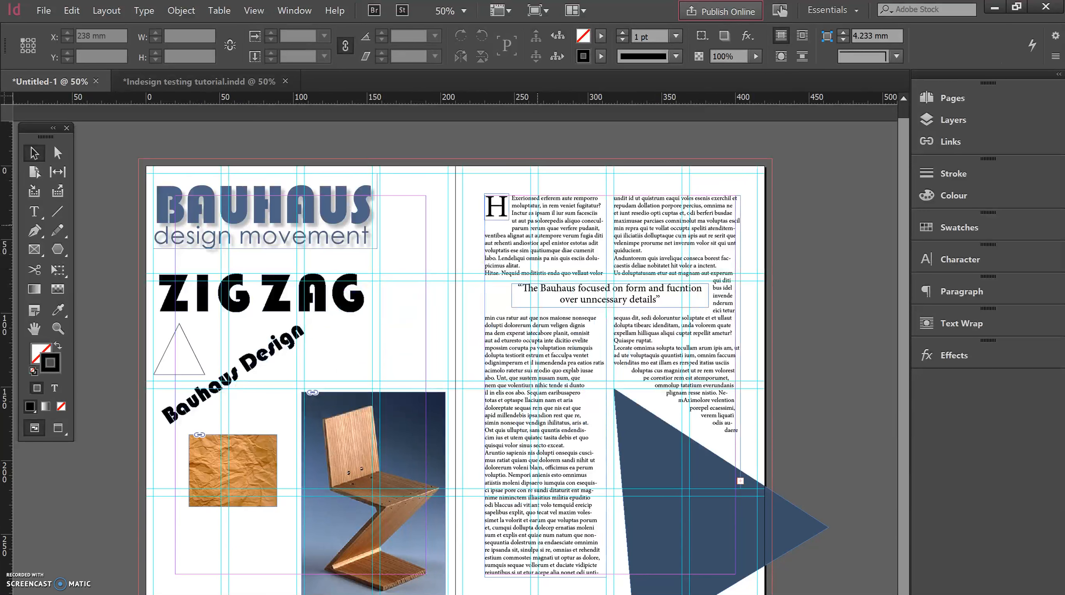
Preview the whole Bauhaus spread without guides and frame edges.
left_click(57, 428)
left_click(83, 577)
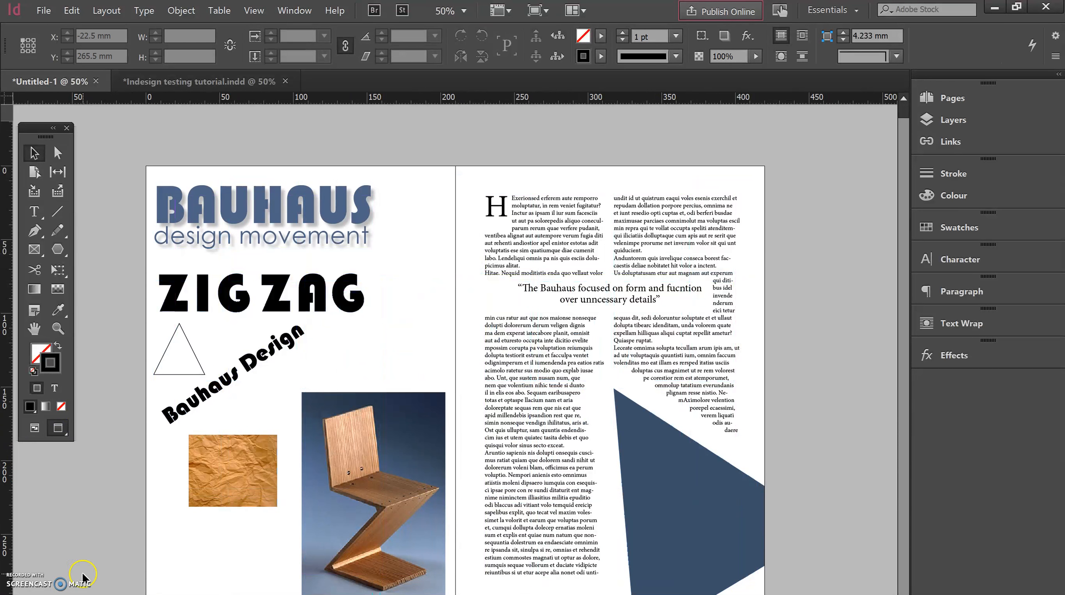
scroll(905, 375, "down", 1)
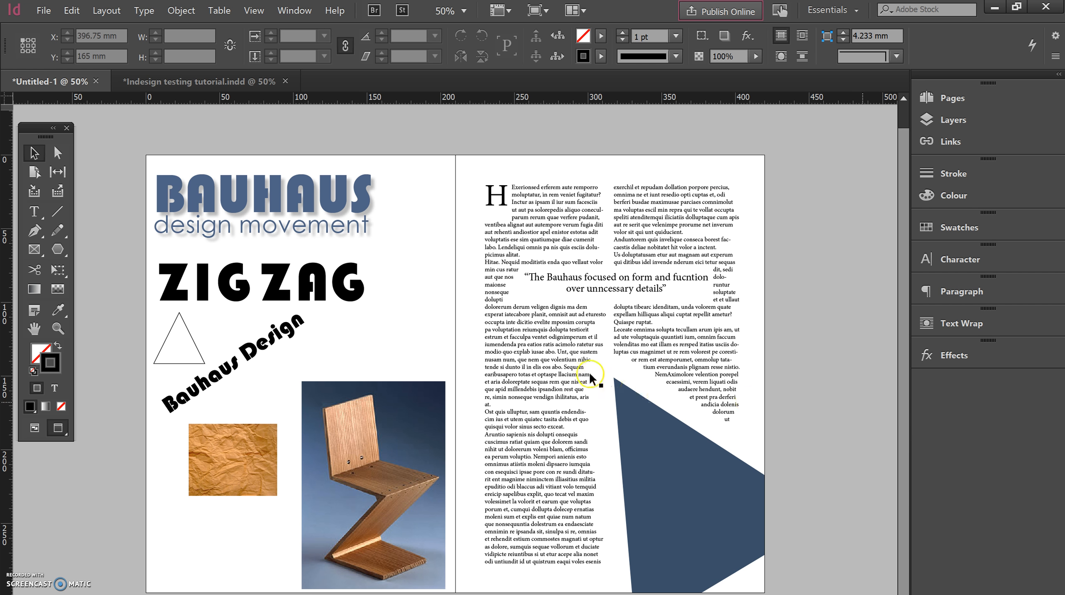
Switch to Indesign testing tutorial.indd and review its example magazine layouts, down to the Bauhaus Zig Zag spread.
left_click(189, 87)
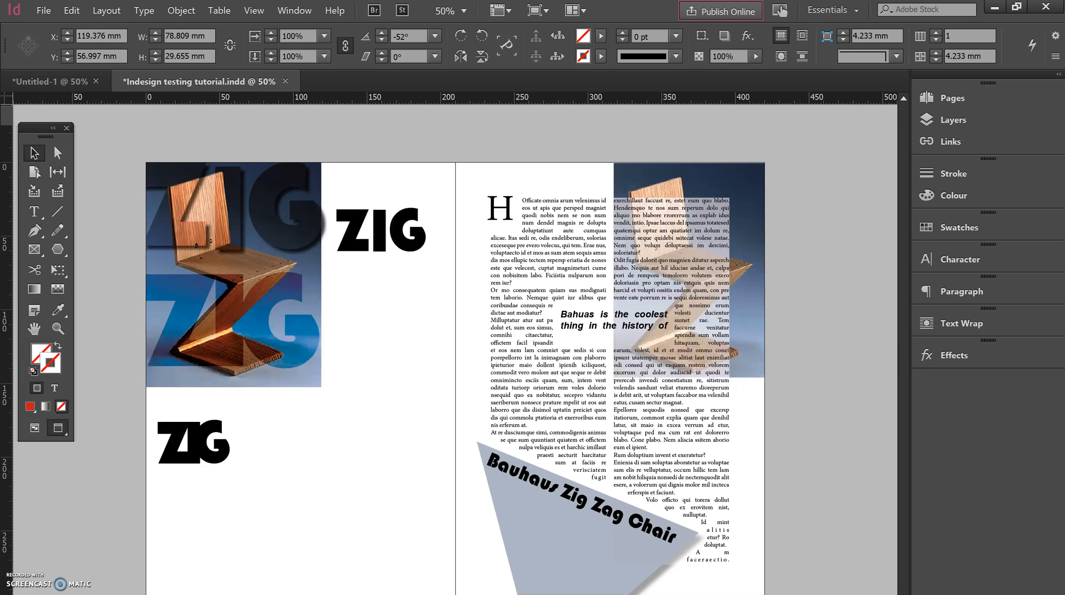
left_click_drag(904, 592, 889, 243)
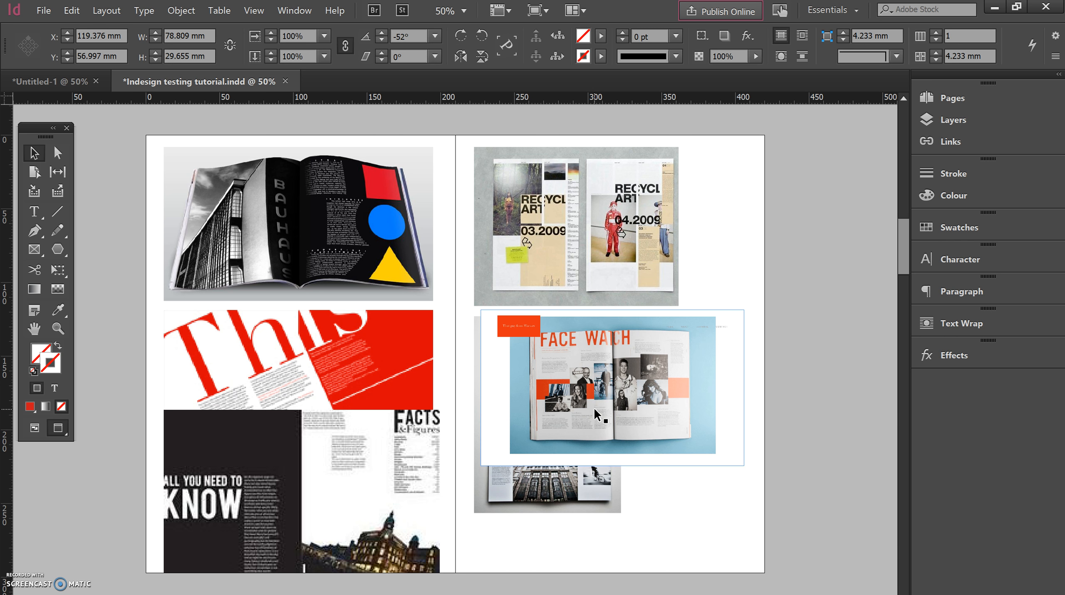
left_click(504, 386)
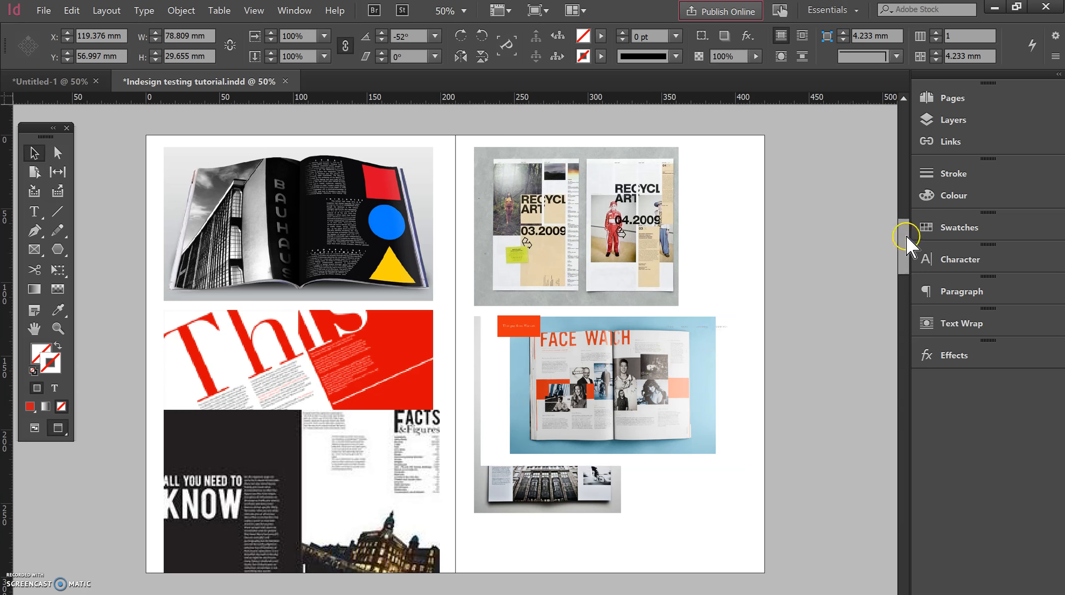
left_click_drag(908, 246, 896, 414)
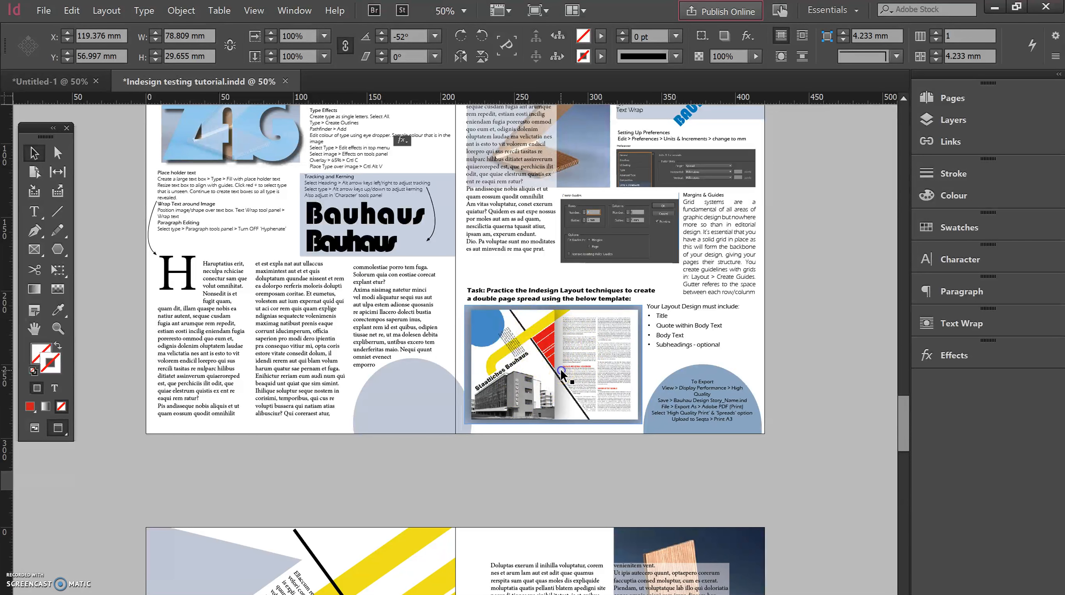
left_click(571, 485)
left_click_drag(905, 410, 918, 454)
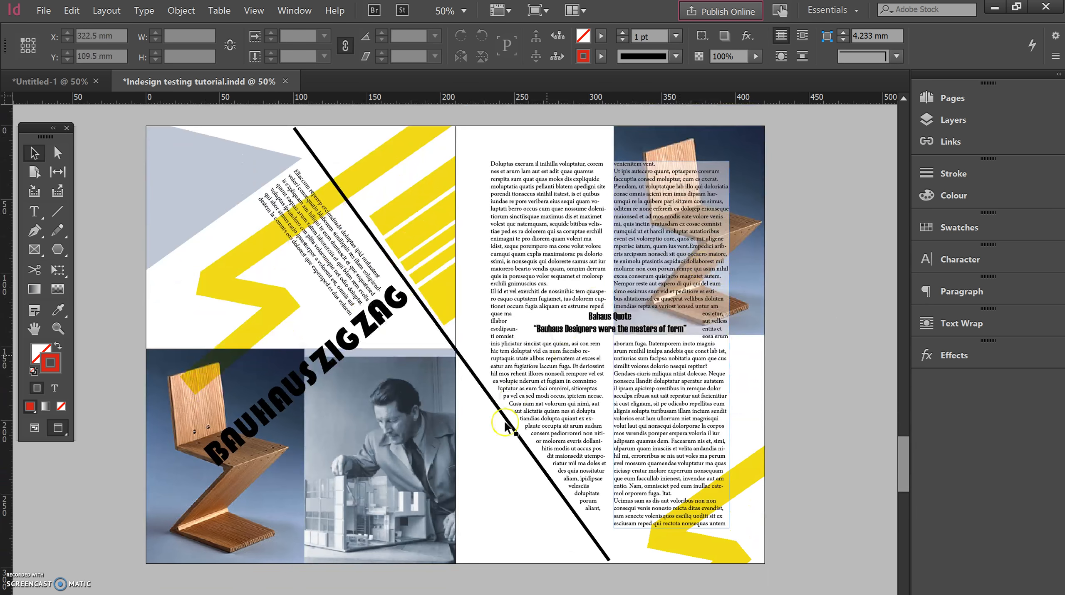
Examine the Bauhaus Zig Zag spread's quote and the translucent text column overlapping the chair image.
left_click(783, 544)
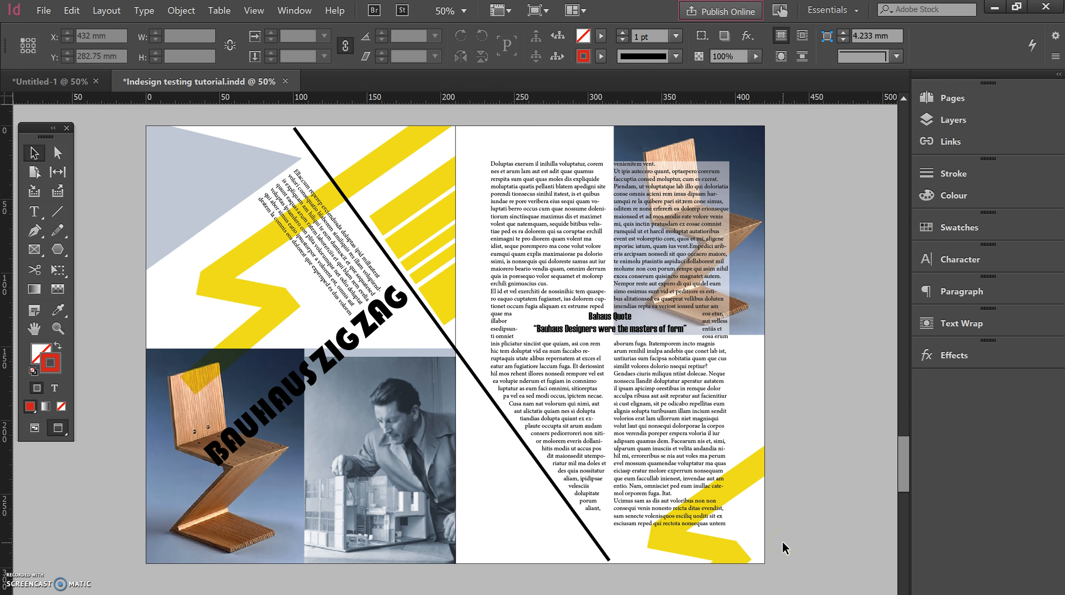
left_click(600, 331)
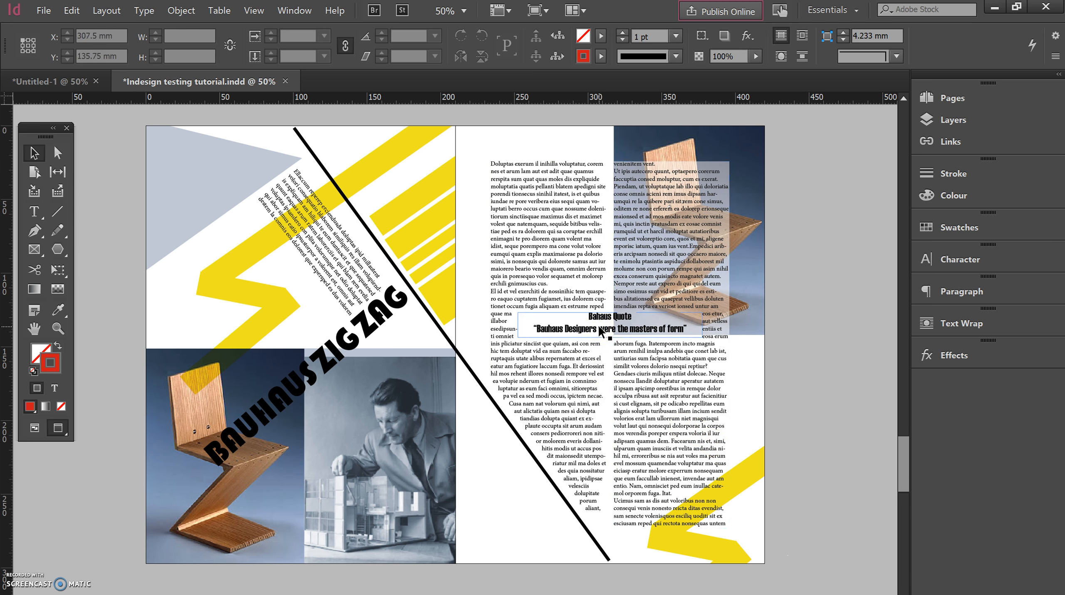
left_click(594, 334)
left_click(648, 417)
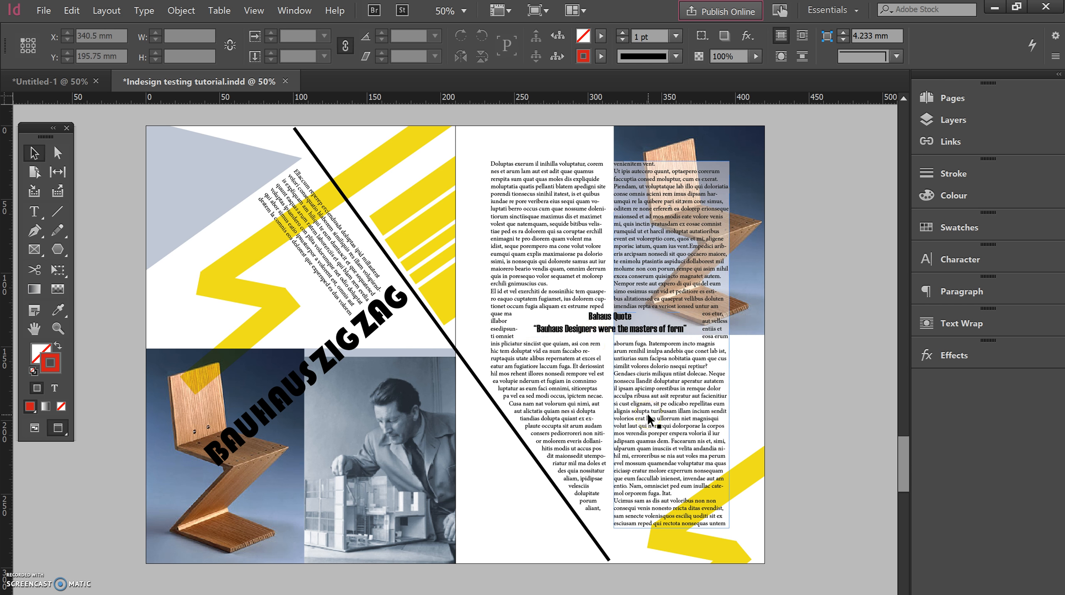
left_click(688, 307)
left_click(698, 207)
double_click(649, 210)
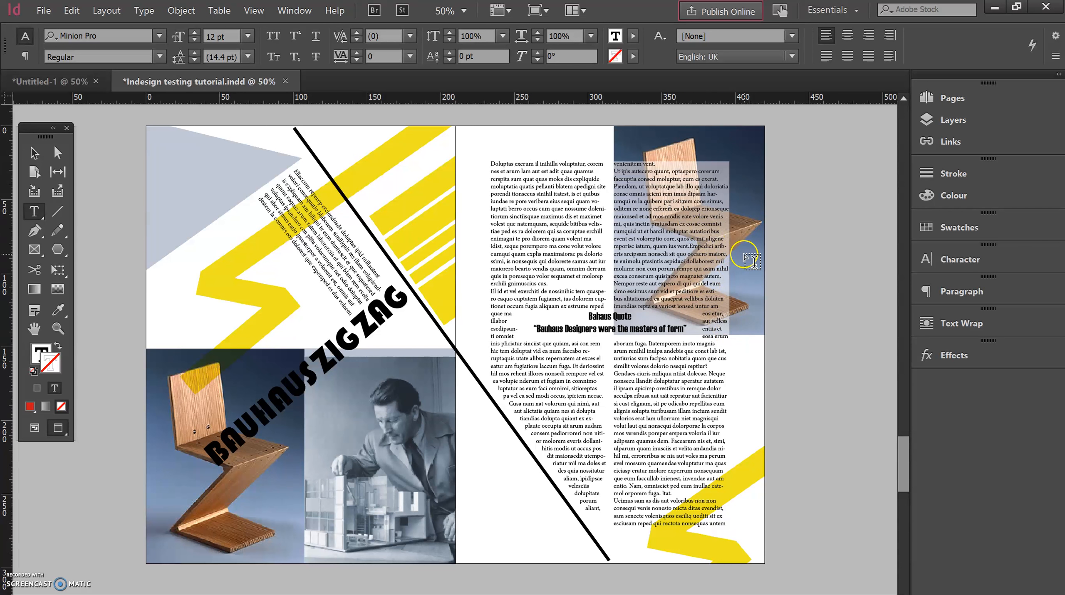
Delete the translucent text column over the chair image and show the guides and frame edges.
left_click(35, 153)
left_click(637, 150)
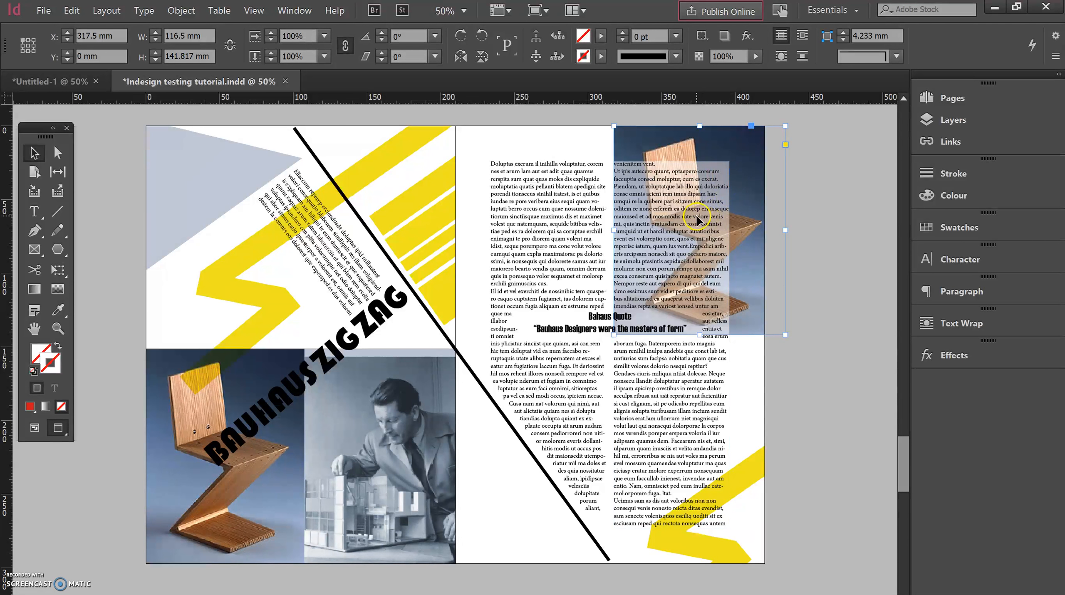
left_click(688, 220)
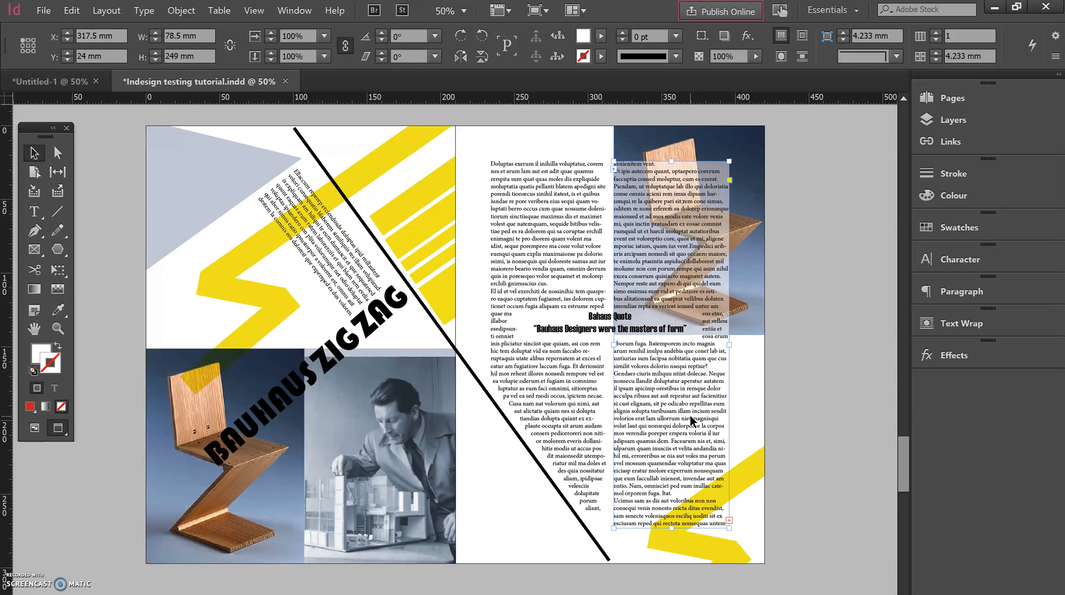
key("Delete")
left_click(34, 428)
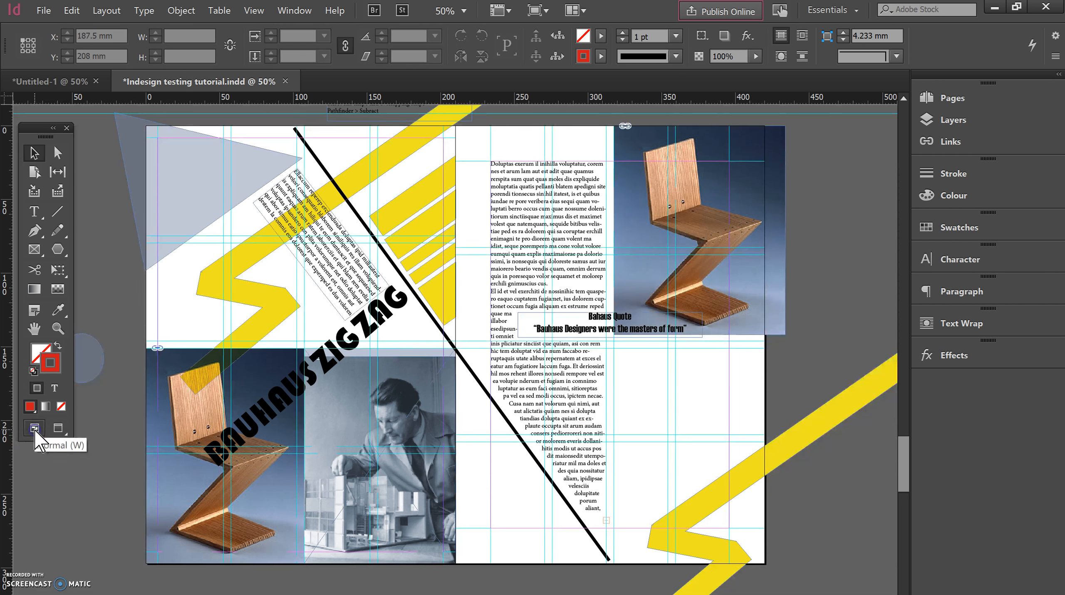
Draw a text frame 78.5 mm wide and 249 mm high over the chair image's column and fill it with placeholder text.
left_click(34, 211)
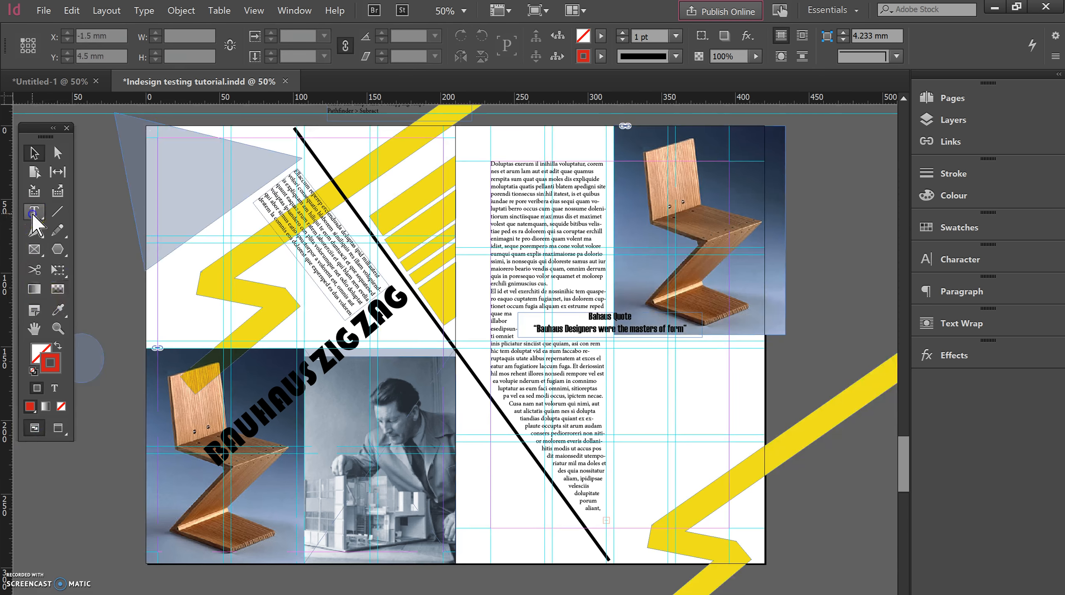
left_click_drag(615, 165, 730, 529)
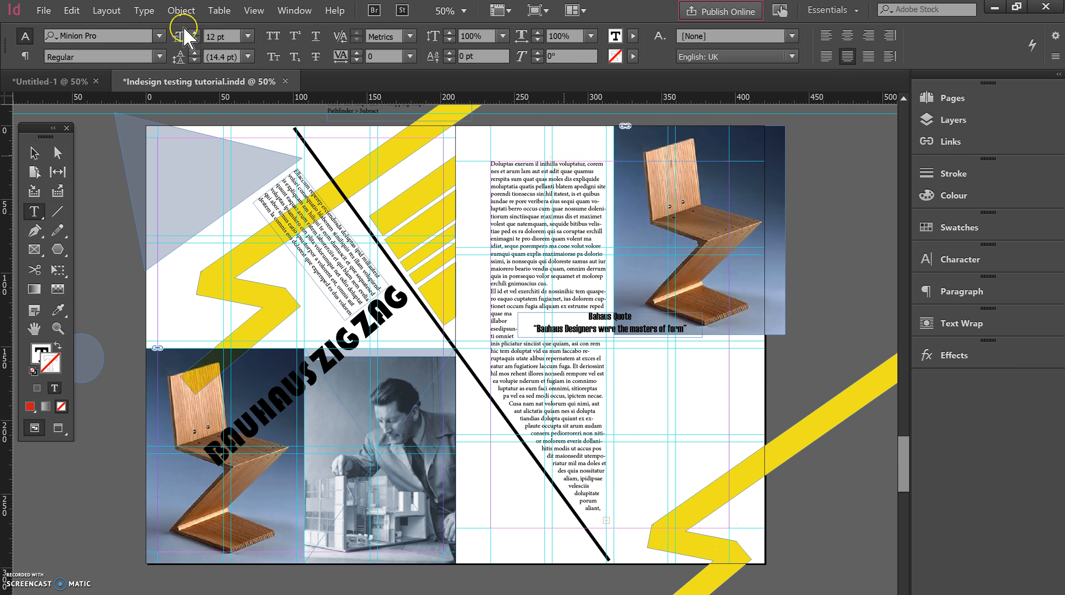
left_click(144, 10)
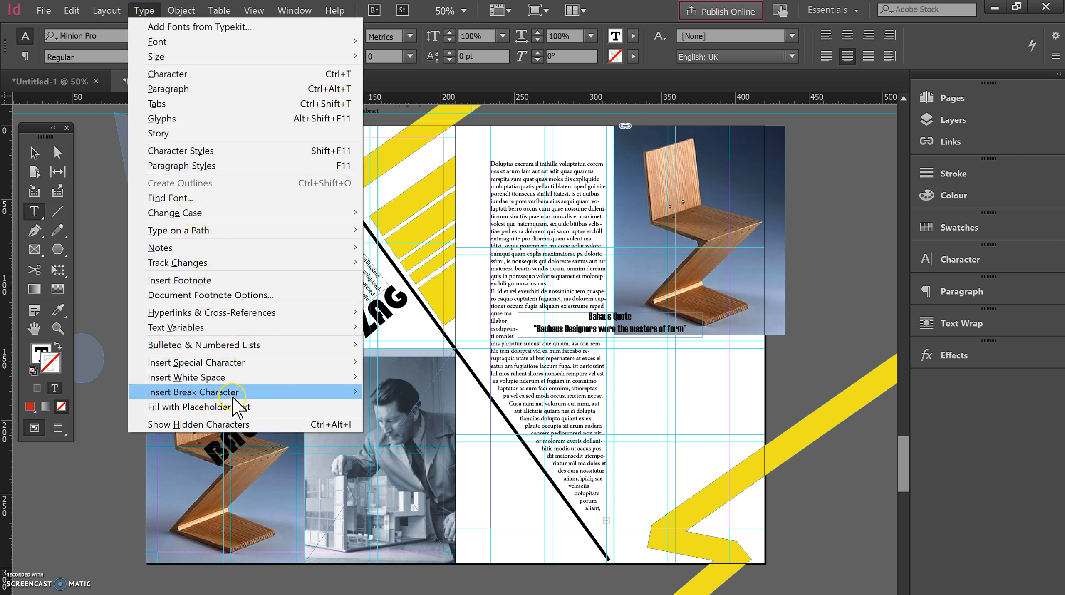
left_click(239, 407)
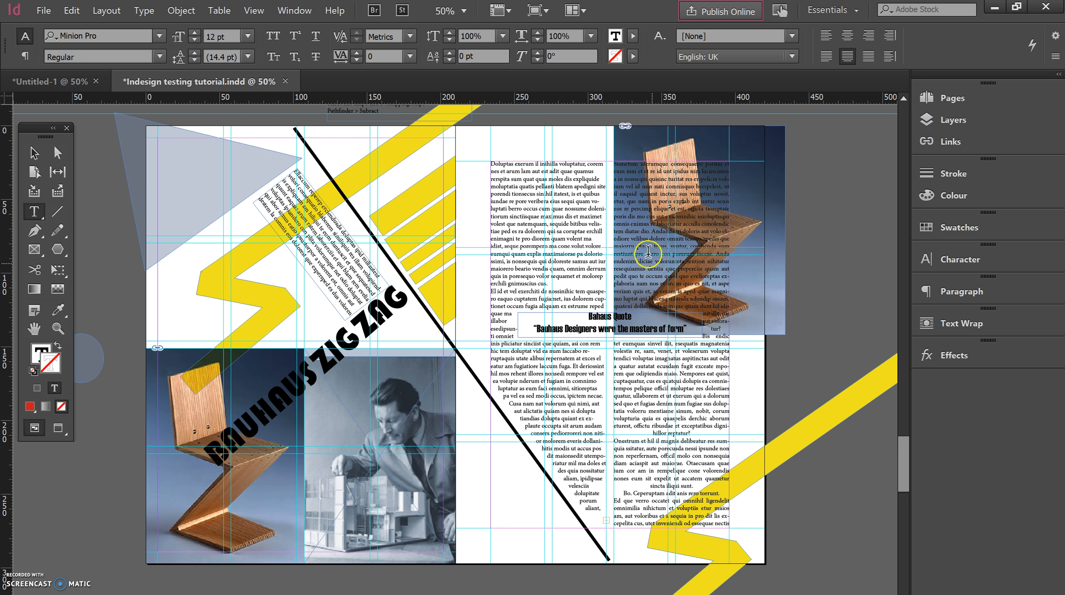
Fill the new text frame over the chair image with the Paper swatch.
left_click(30, 155)
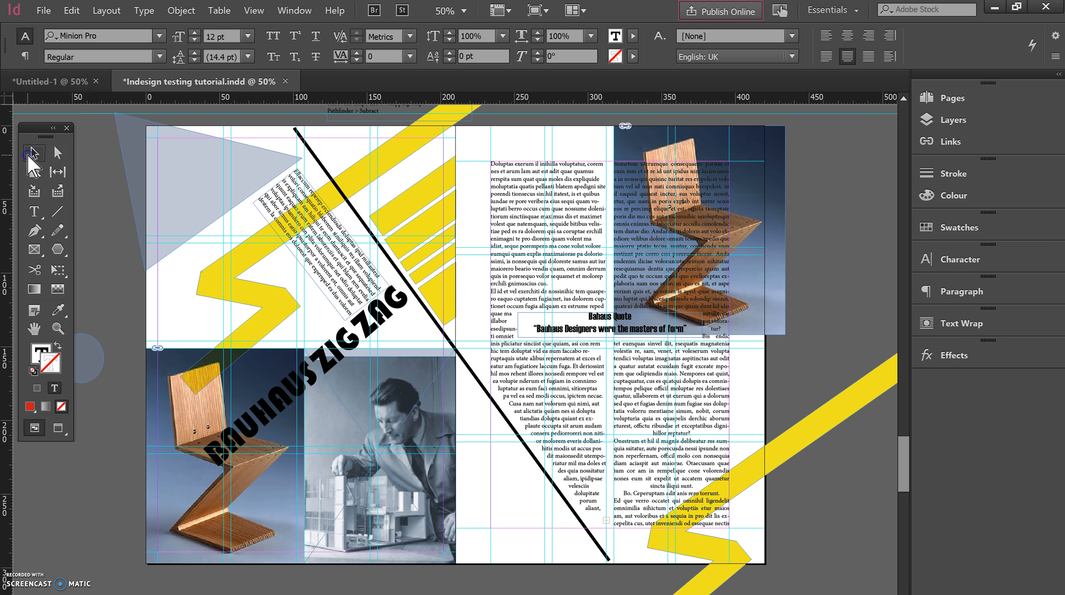
left_click(686, 424)
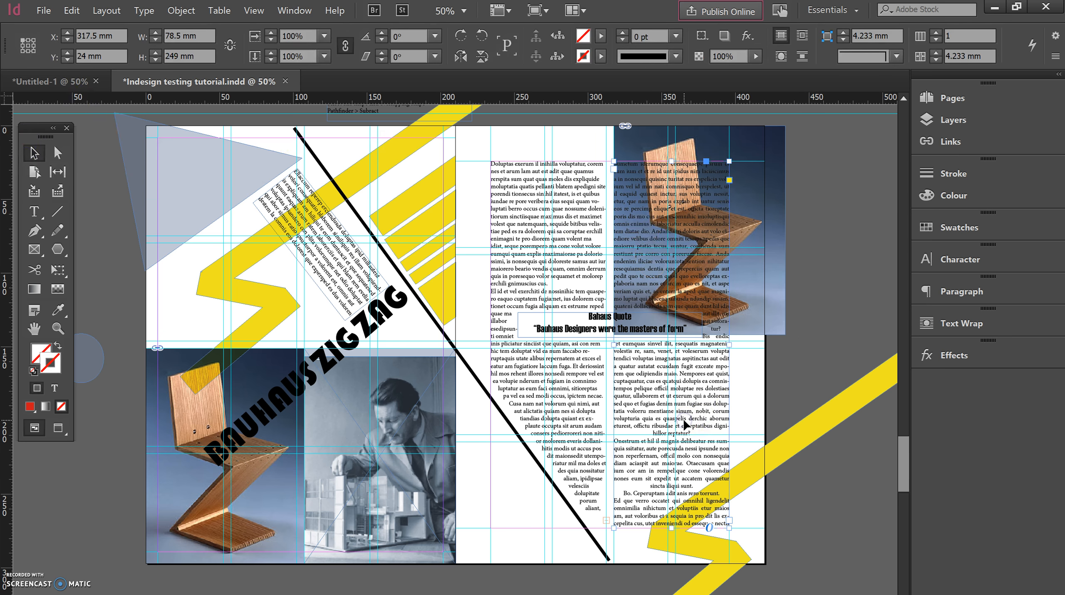
left_click(38, 353)
left_click(950, 228)
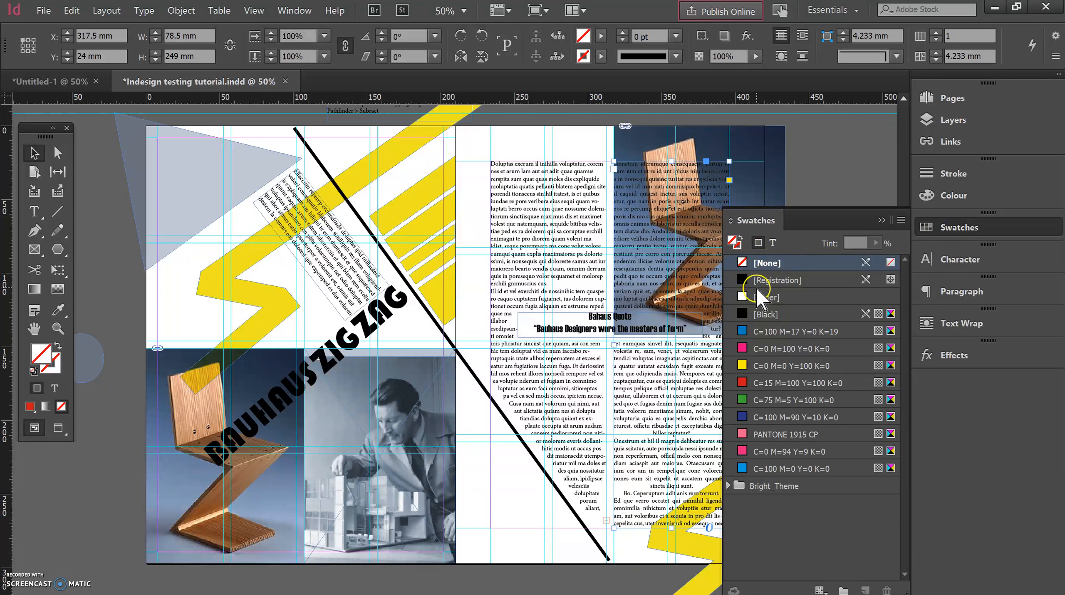
left_click(758, 298)
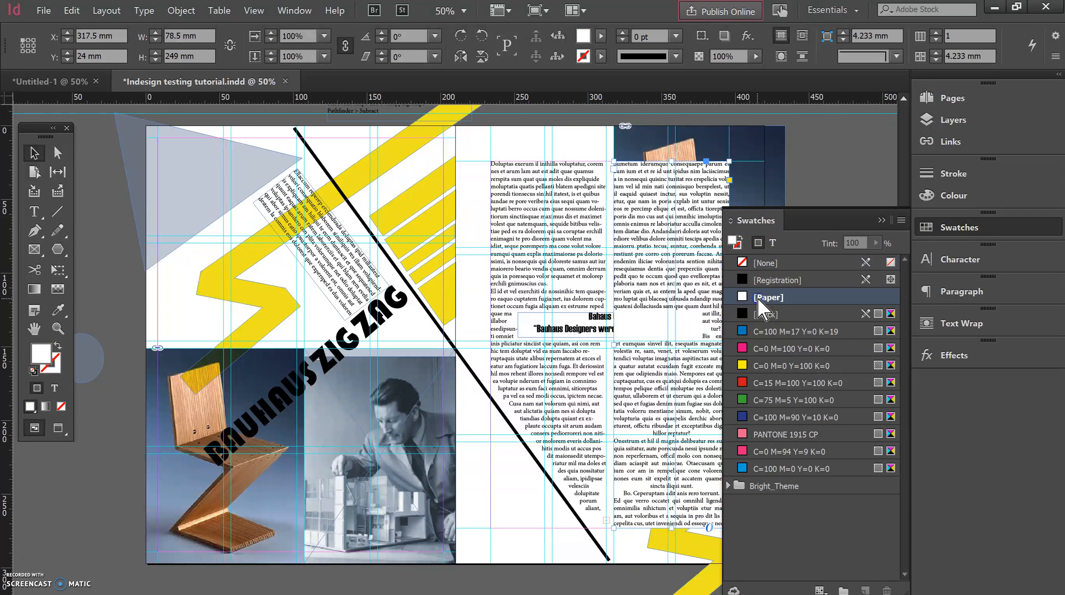
left_click(881, 221)
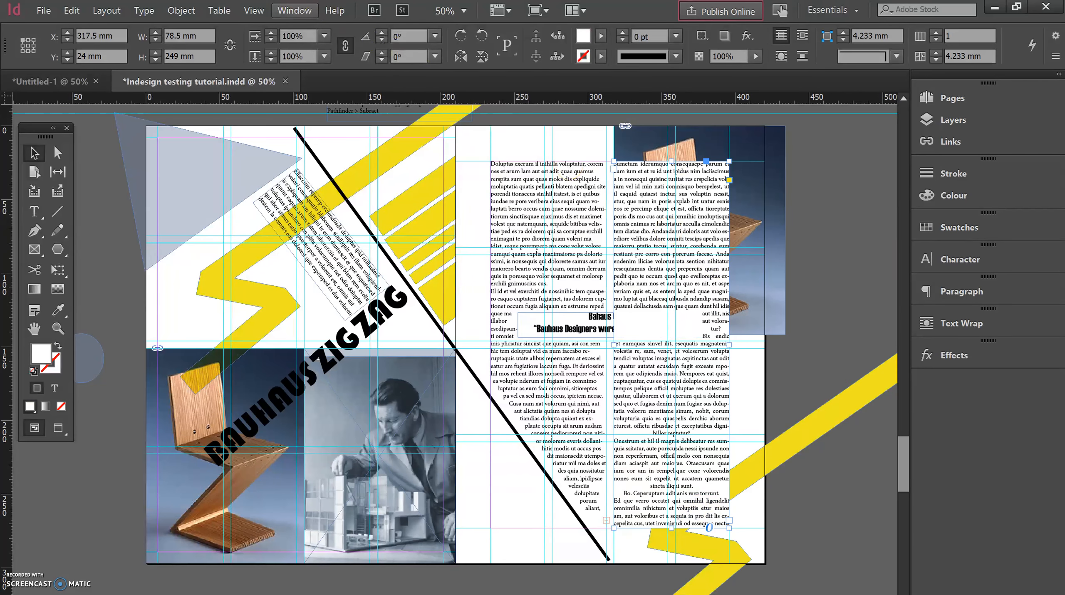
Set the white text frame's opacity to 60% after trying 75%.
left_click(281, 11)
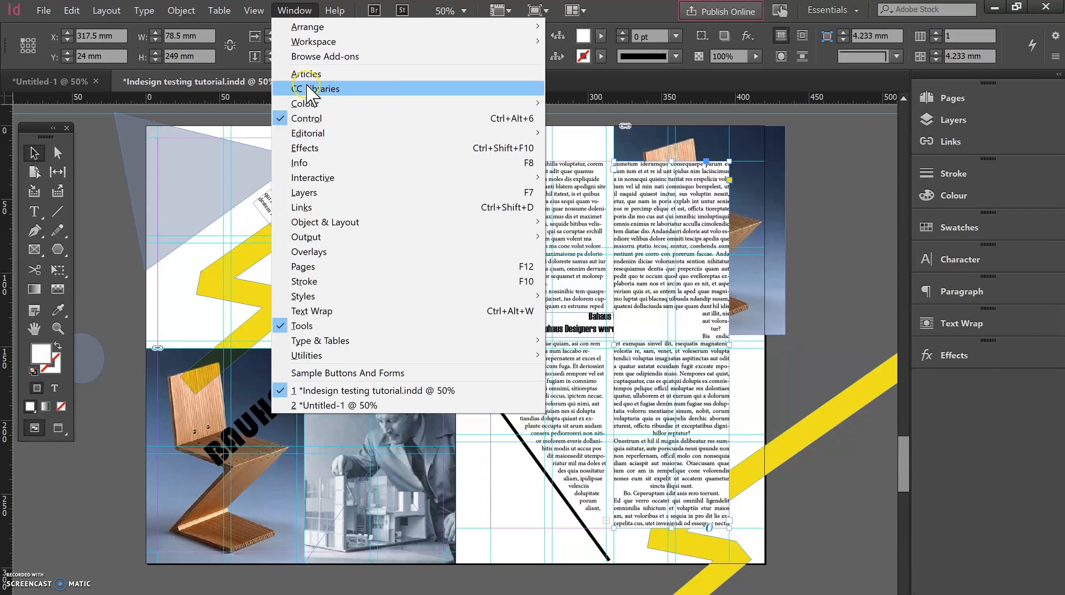
left_click(321, 148)
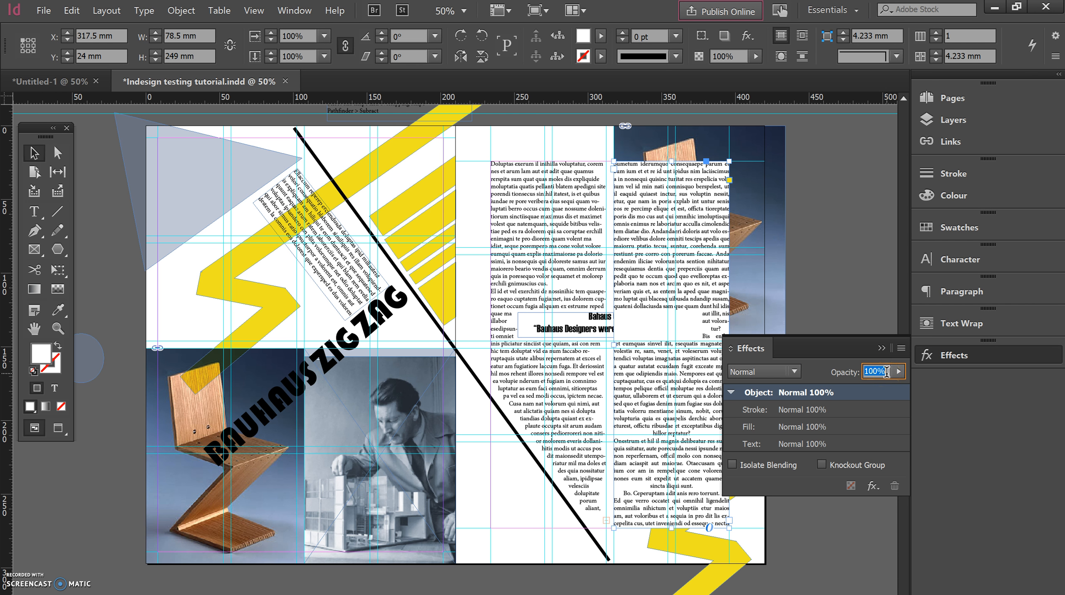
type("75")
key("Return")
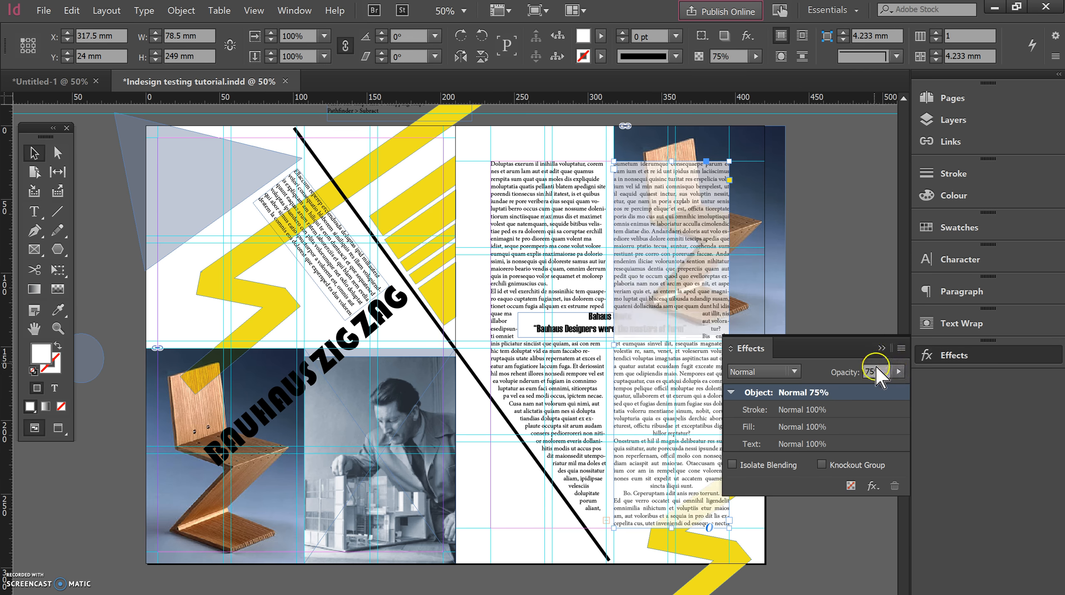
left_click_drag(876, 371, 857, 371)
type("60")
key("Return")
left_click(873, 370)
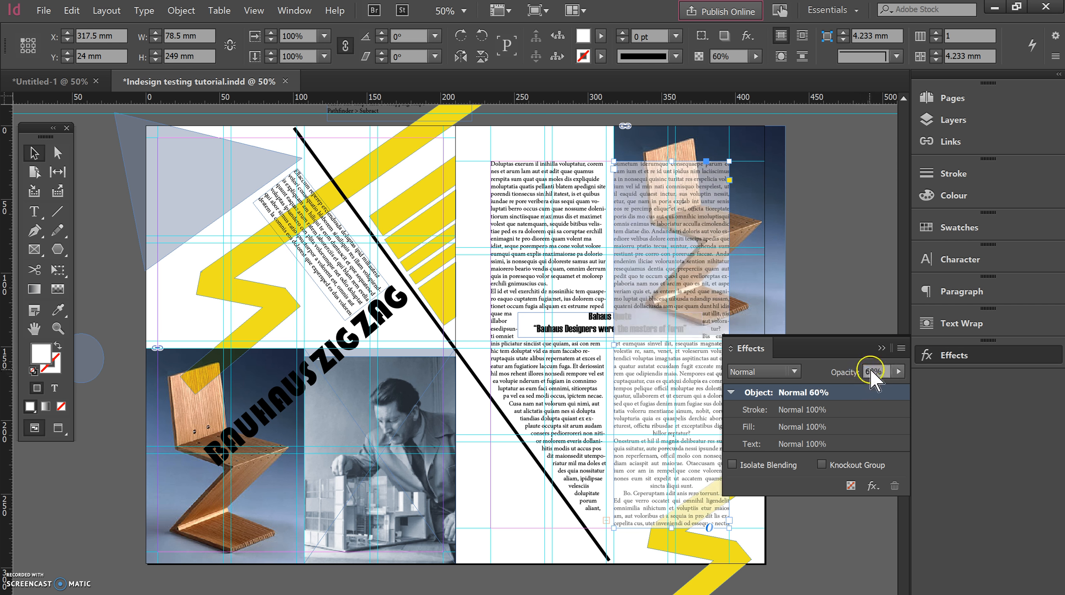
left_click(882, 346)
Bring the Bauhaus quote frame to the front of the overlapping text column and deselect it.
left_click(593, 325)
right_click(594, 323)
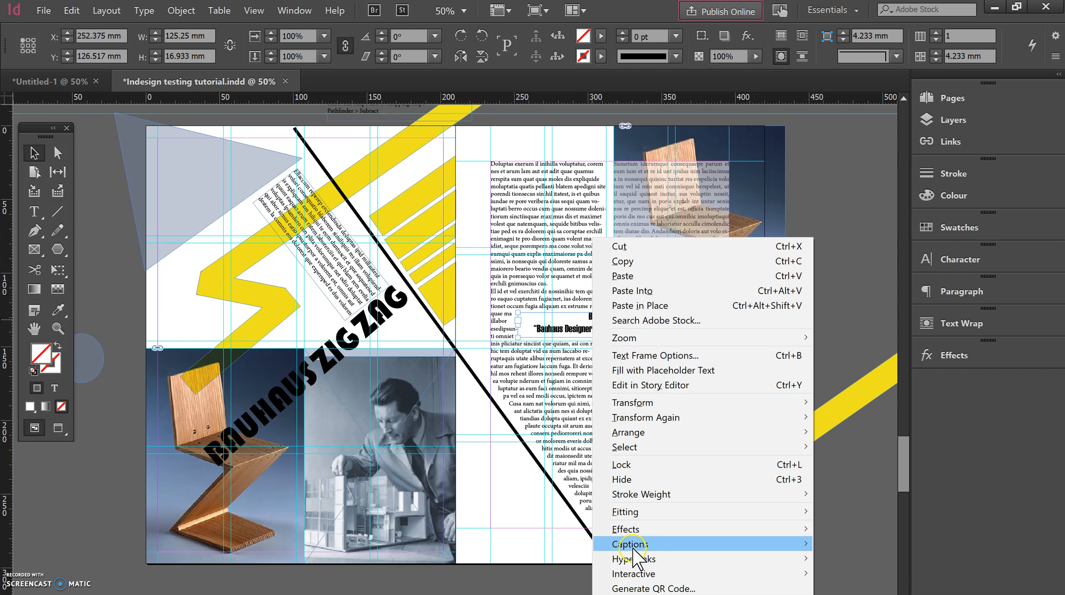
mouse_move(655, 434)
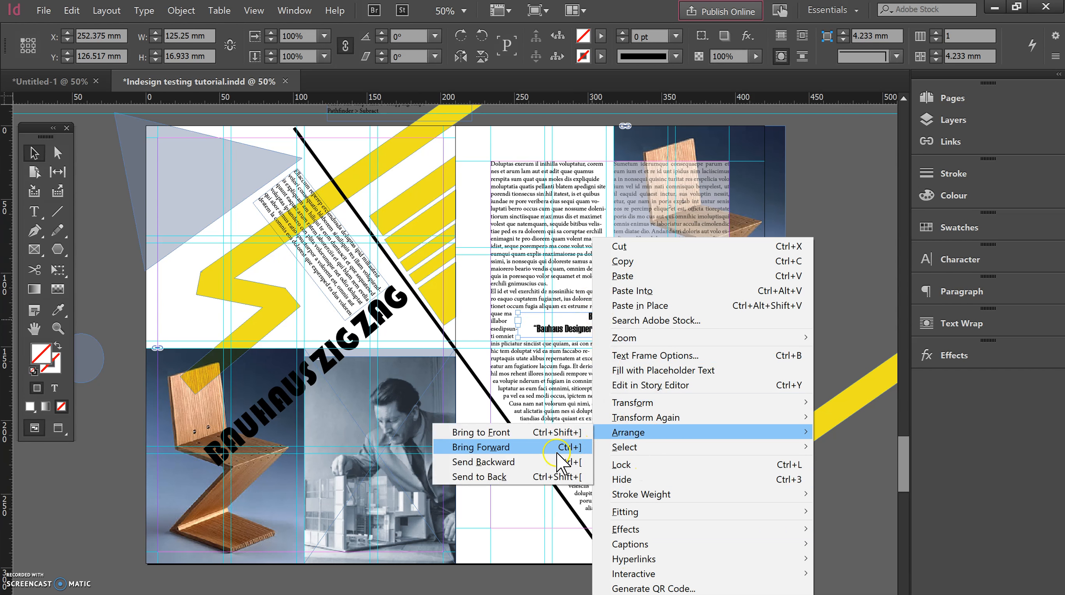
left_click(554, 433)
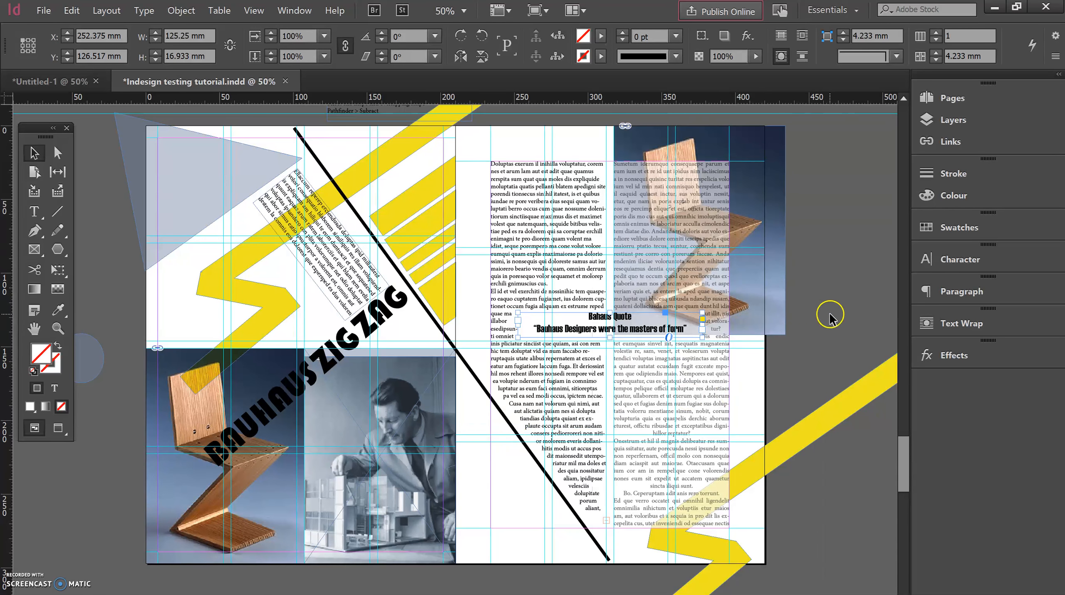
left_click(885, 422)
Return to the spread with the ZIG type effects over the chair image.
left_click_drag(899, 445, 904, 592)
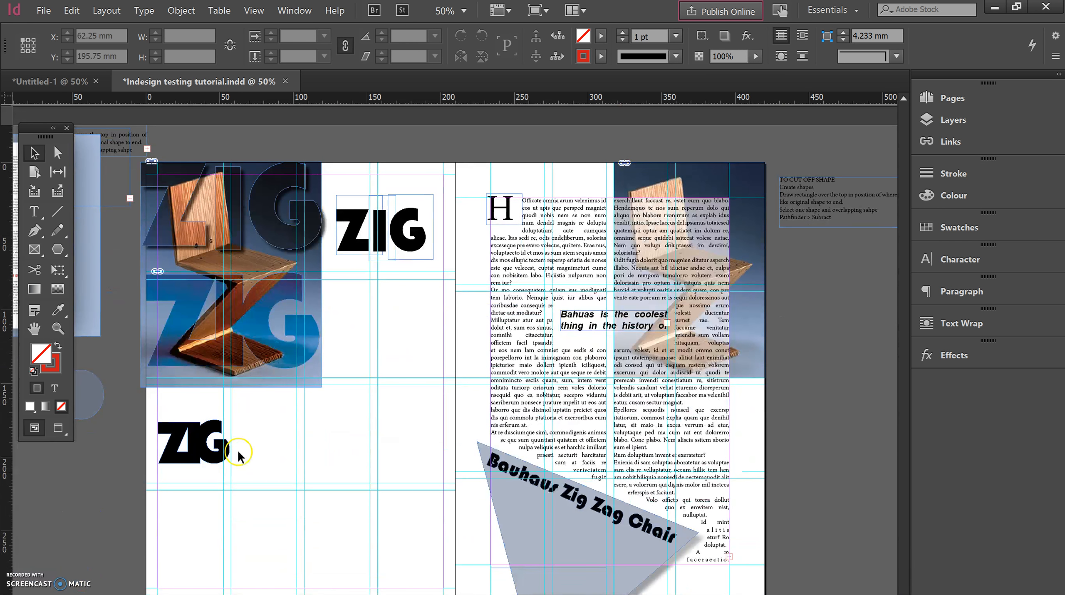